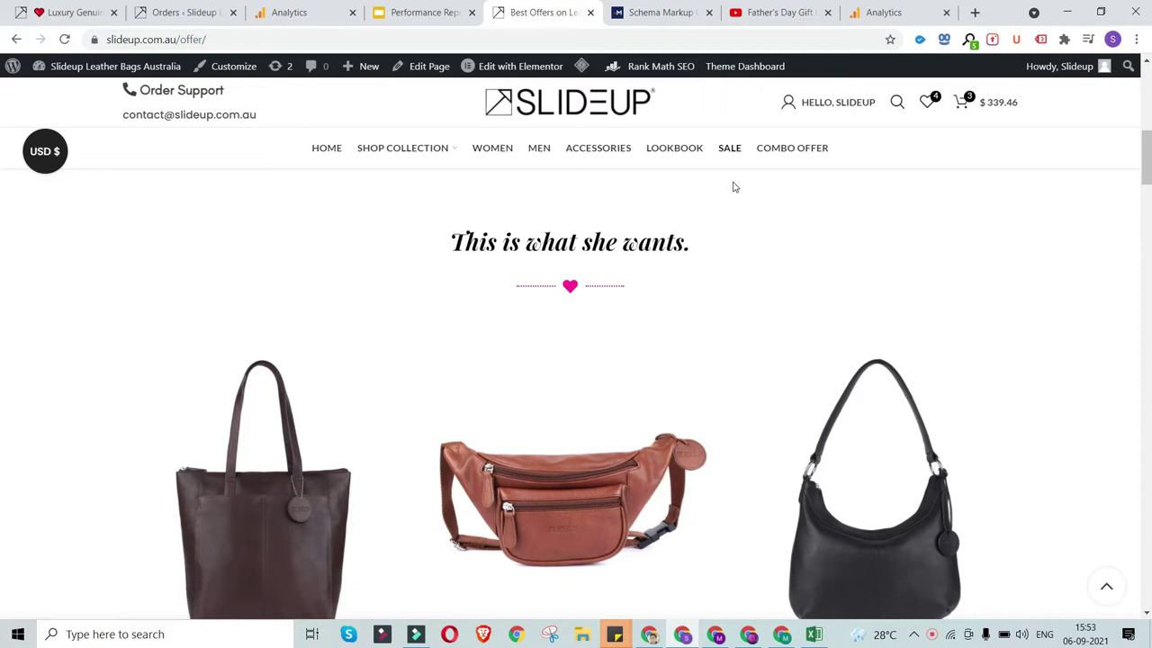
# Preview the generator's markup type list without choosing, then go back to the Slideup offers page.
pyautogui.click(633, 16)
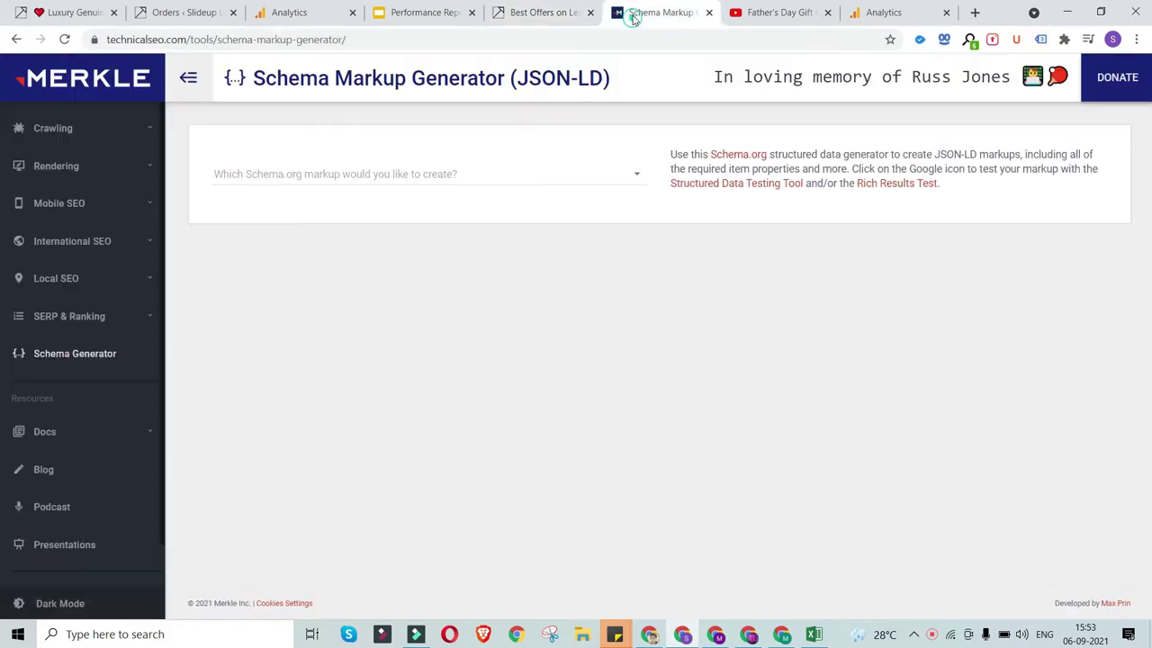
pyautogui.click(517, 185)
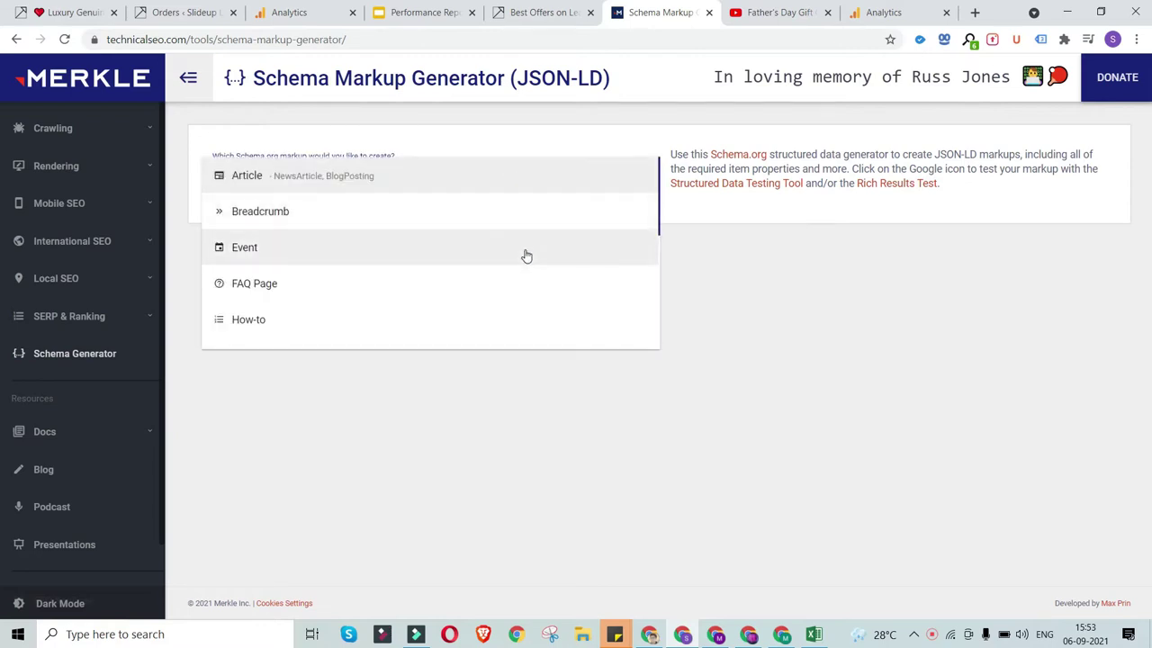
pyautogui.click(792, 266)
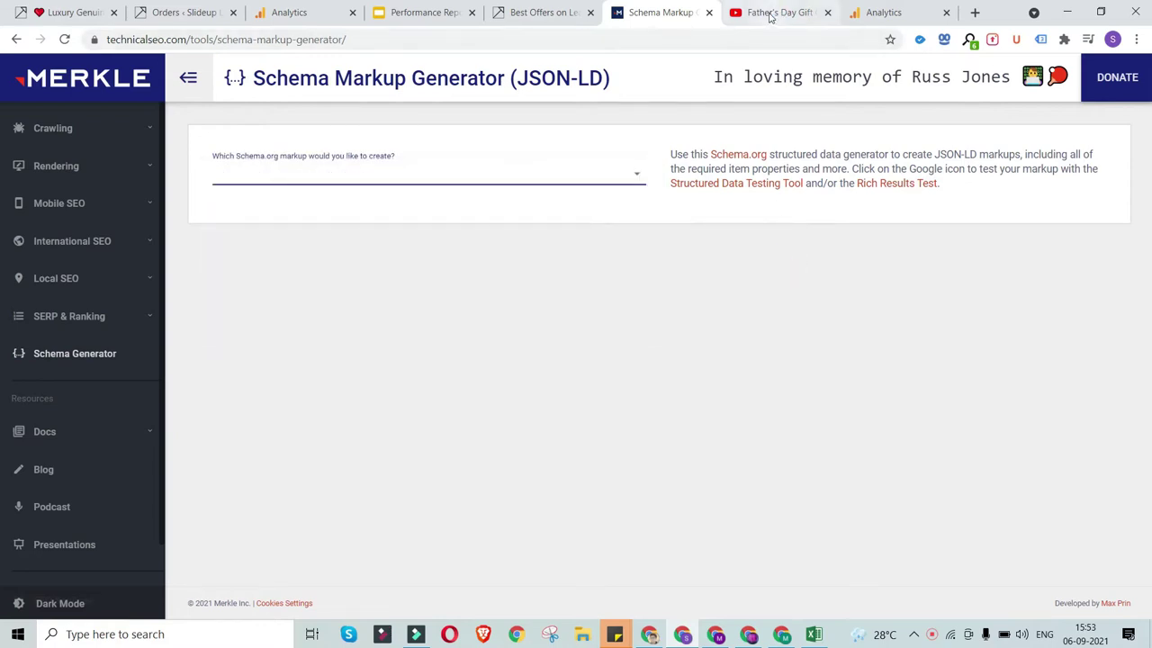
pyautogui.click(533, 12)
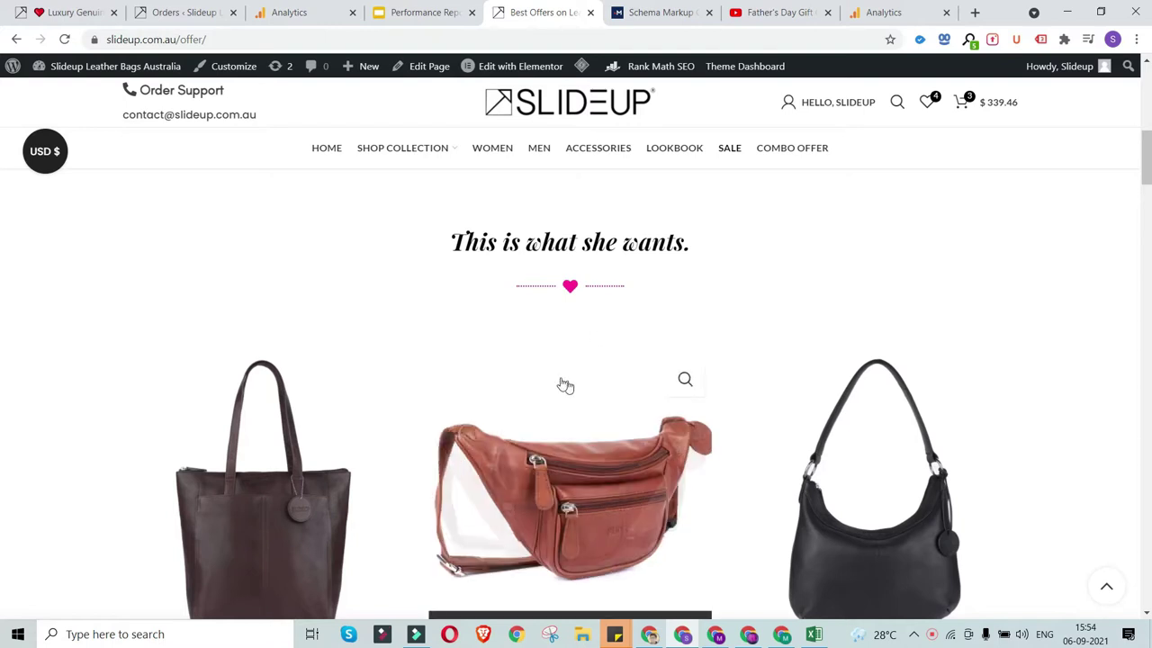
# Scroll down the offers page and start playing the embedded Father's Day video.
pyautogui.scroll(-1, 562, 383)
pyautogui.scroll(-2, 559, 382)
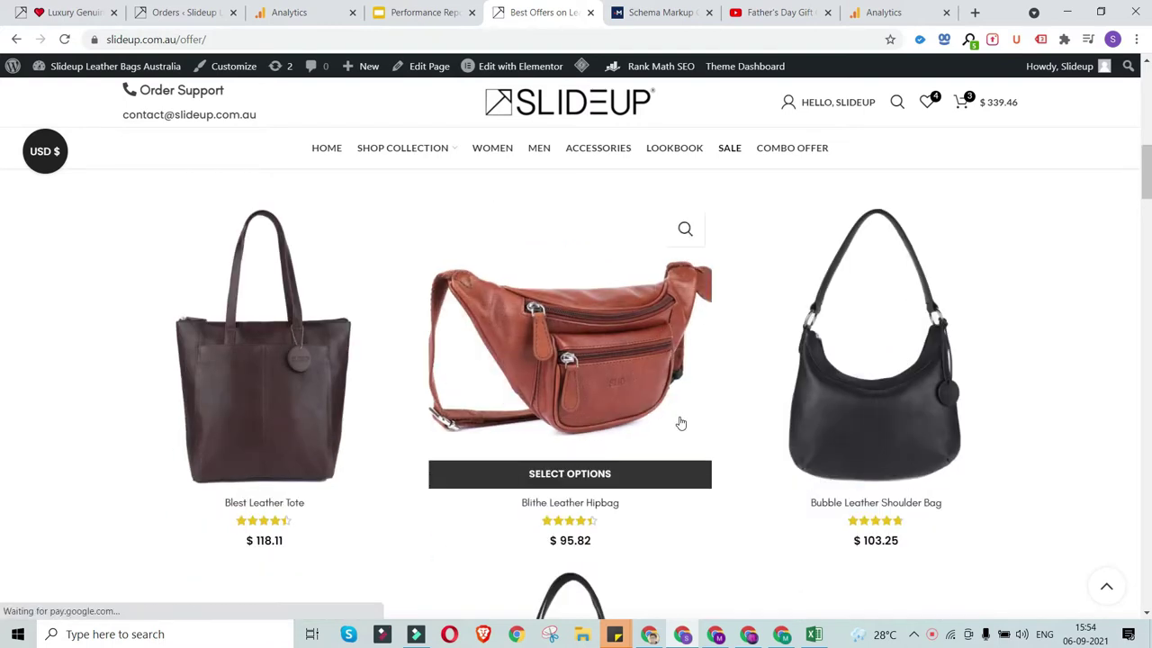
pyautogui.scroll(2, 681, 419)
pyautogui.scroll(-1, 744, 425)
pyautogui.scroll(-2, 878, 450)
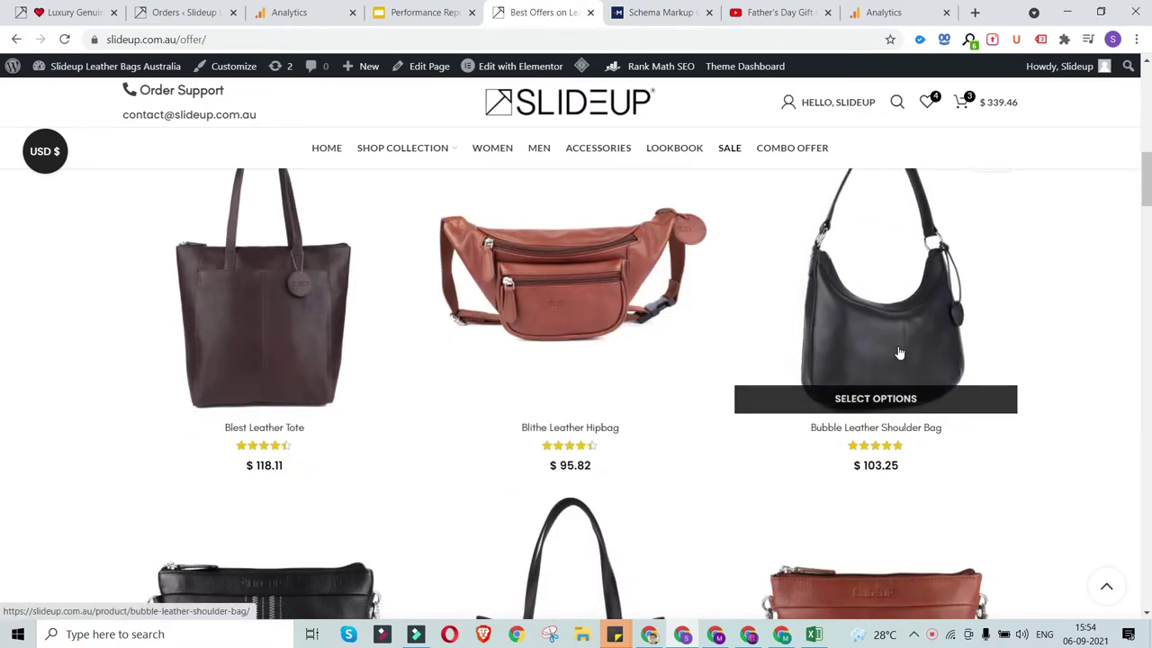
pyautogui.scroll(-5, 898, 355)
pyautogui.scroll(-15, 898, 355)
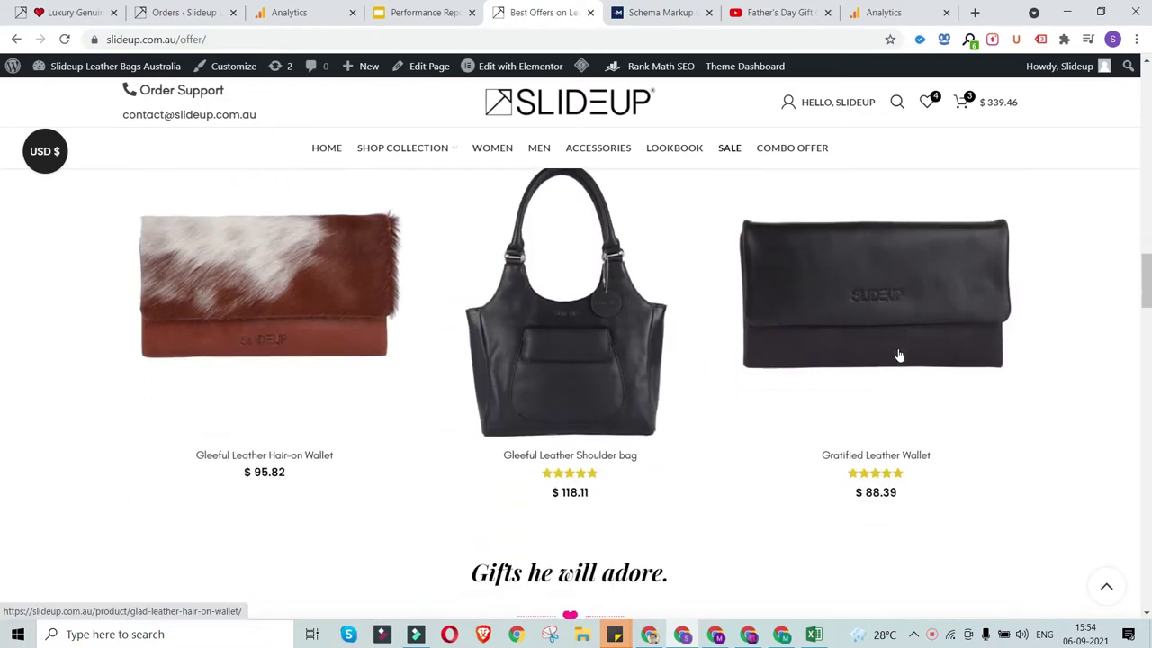
pyautogui.scroll(-15, 897, 353)
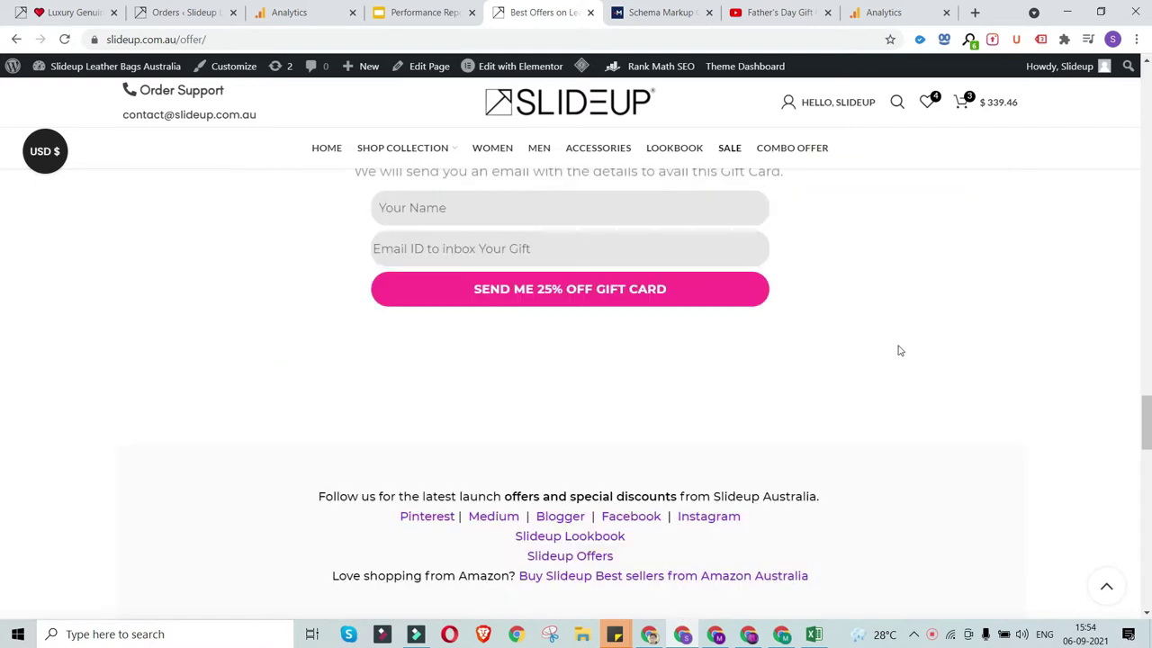
pyautogui.scroll(-3, 897, 350)
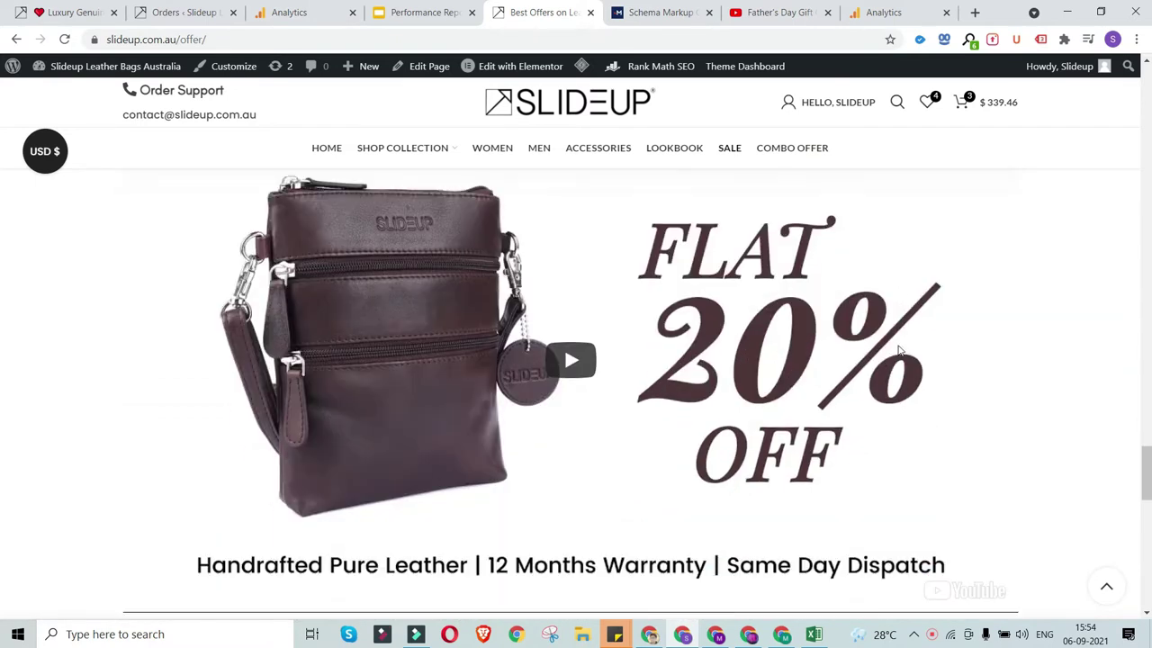
pyautogui.click(555, 440)
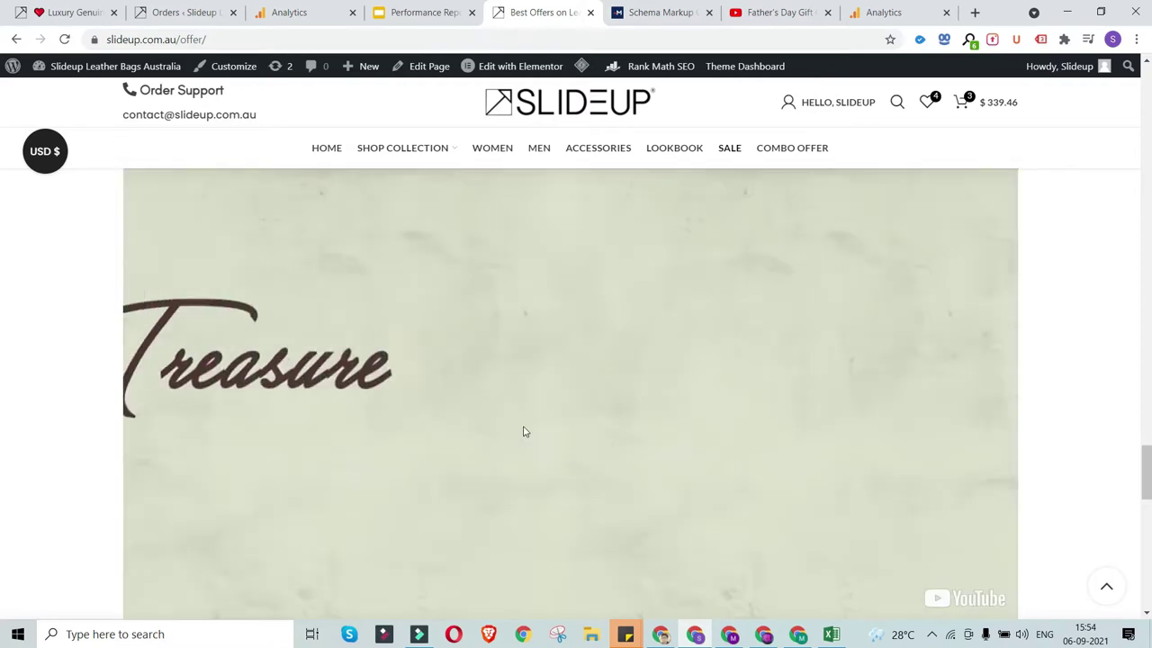
pyautogui.click(523, 423)
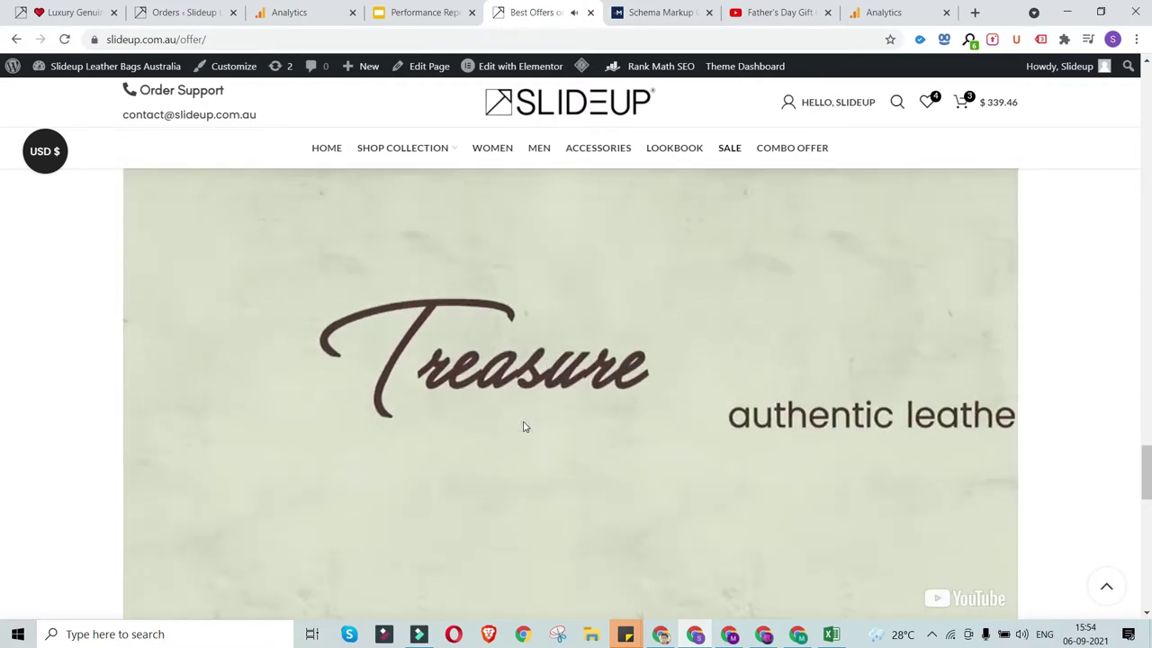
# Scroll back up the offers page and return to the Schema Markup Generator.
pyautogui.scroll(-2, 525, 426)
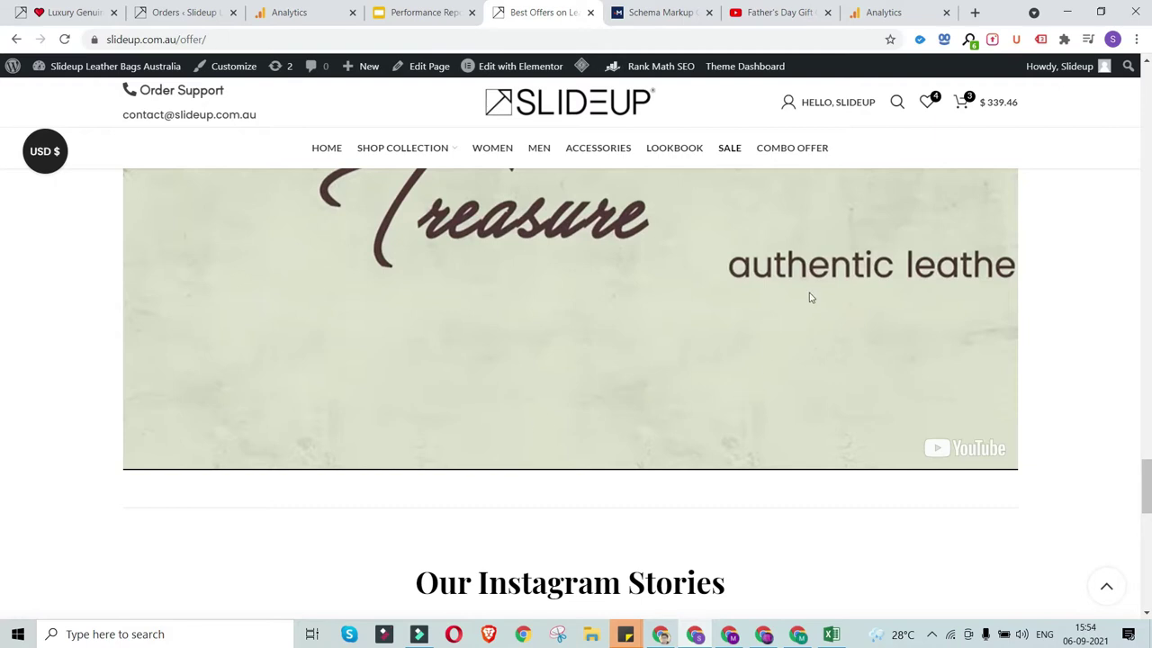
pyautogui.scroll(3, 678, 340)
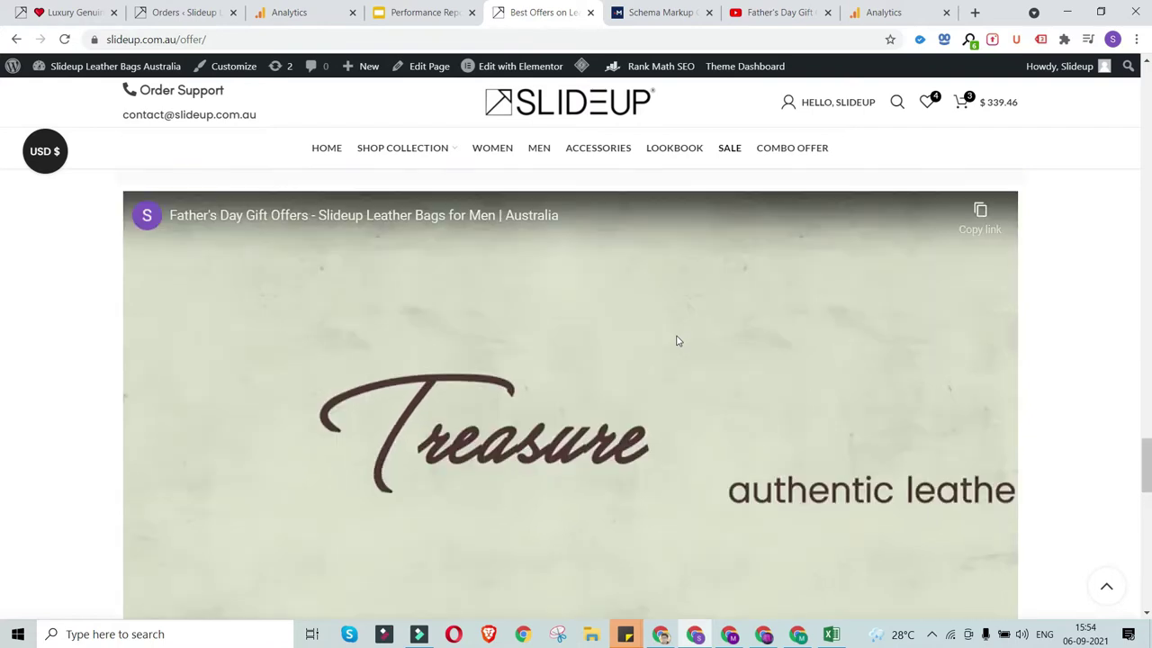
pyautogui.scroll(-2, 677, 340)
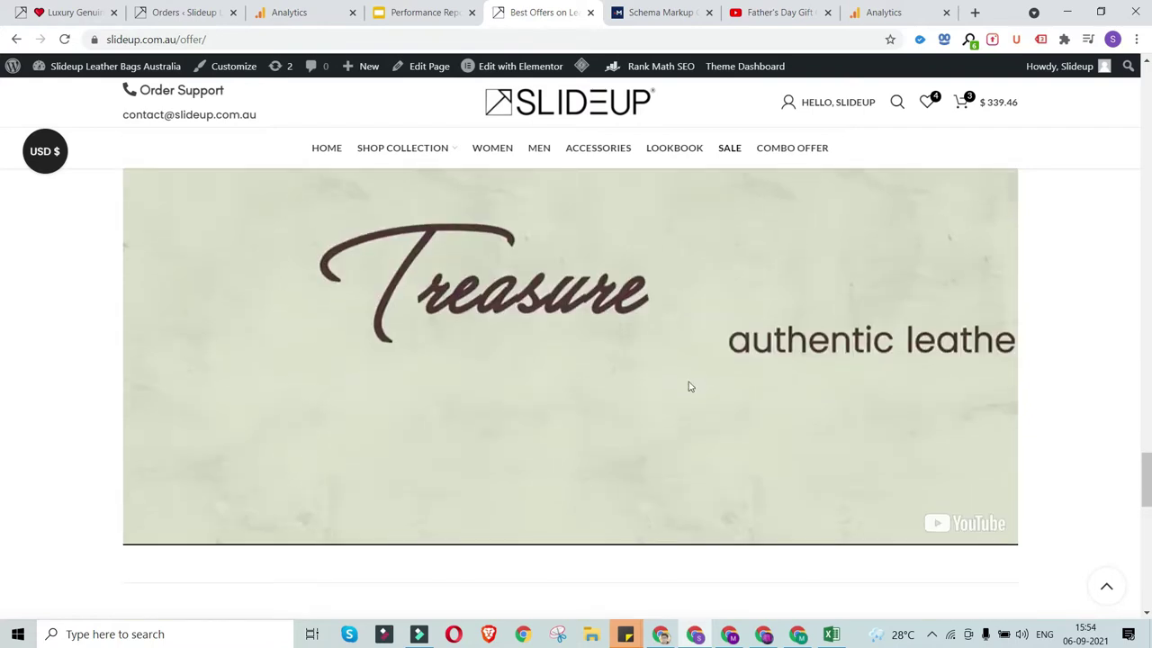
pyautogui.scroll(-5, 679, 387)
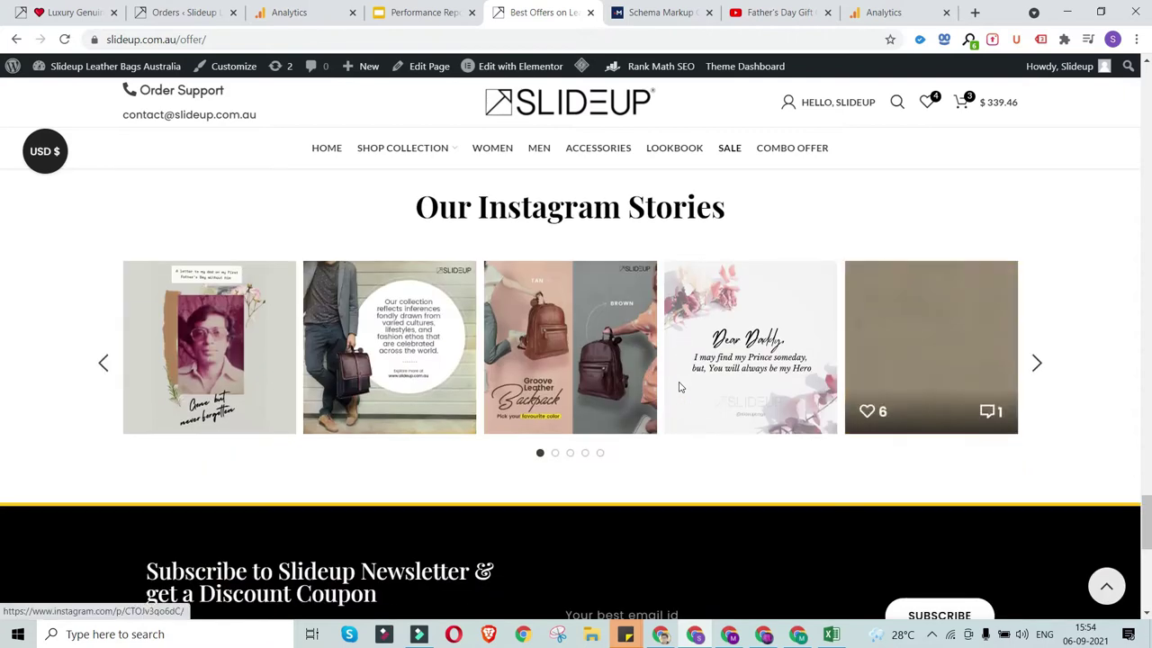
pyautogui.scroll(1, 681, 387)
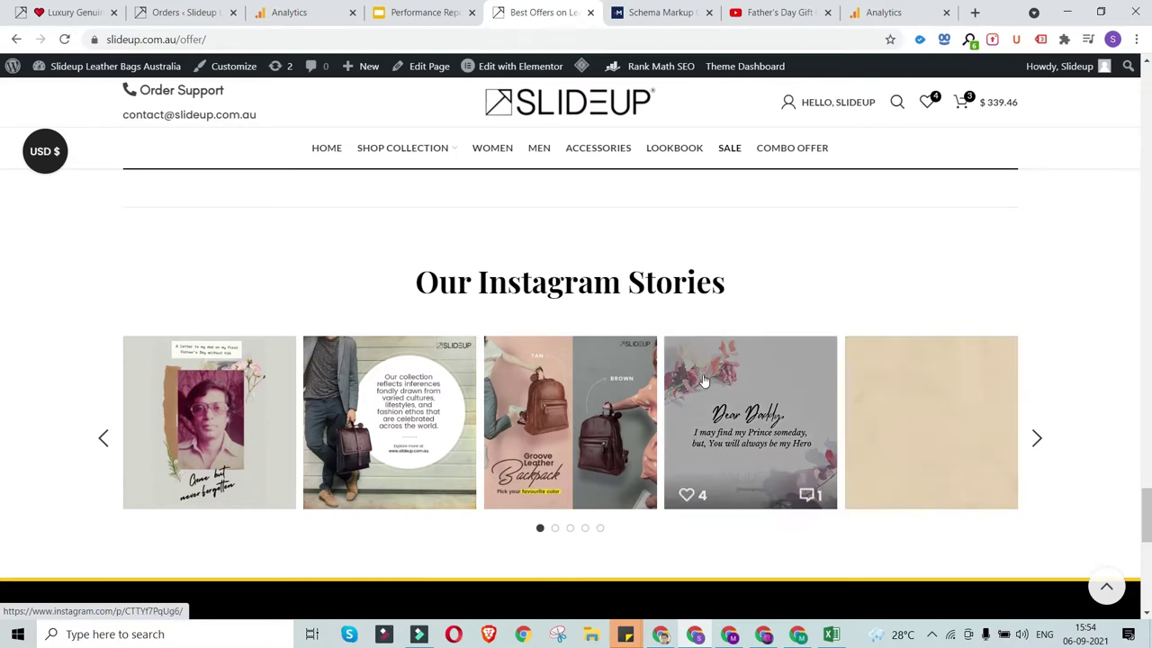
pyautogui.scroll(4, 694, 382)
pyautogui.scroll(-7, 697, 381)
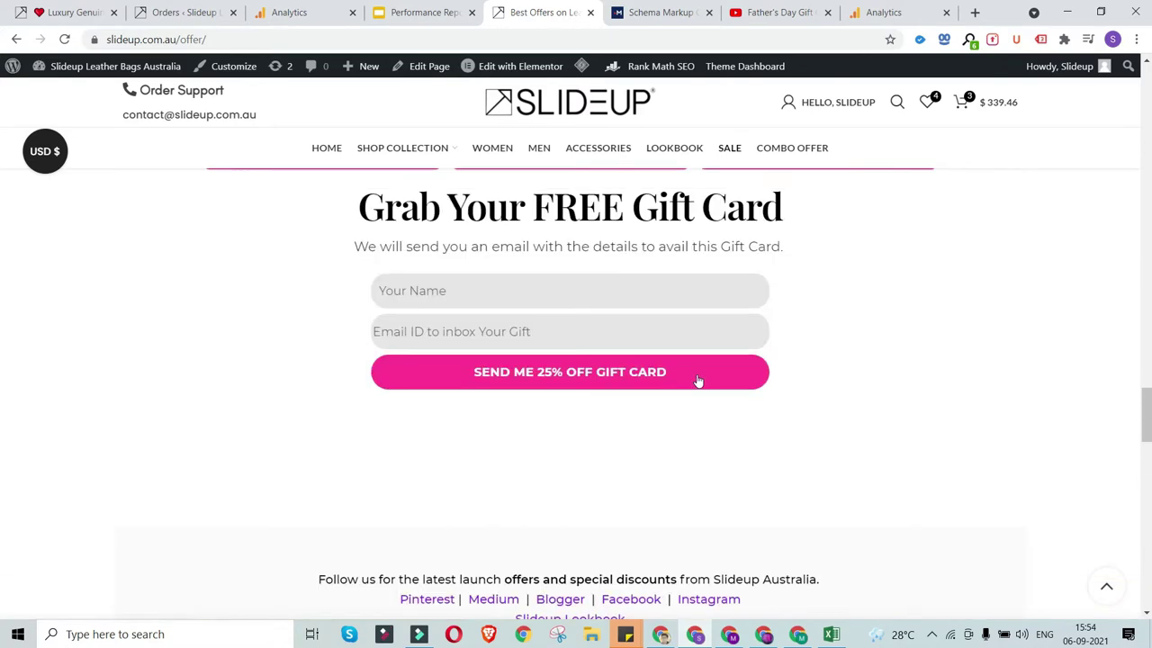
pyautogui.scroll(2, 696, 378)
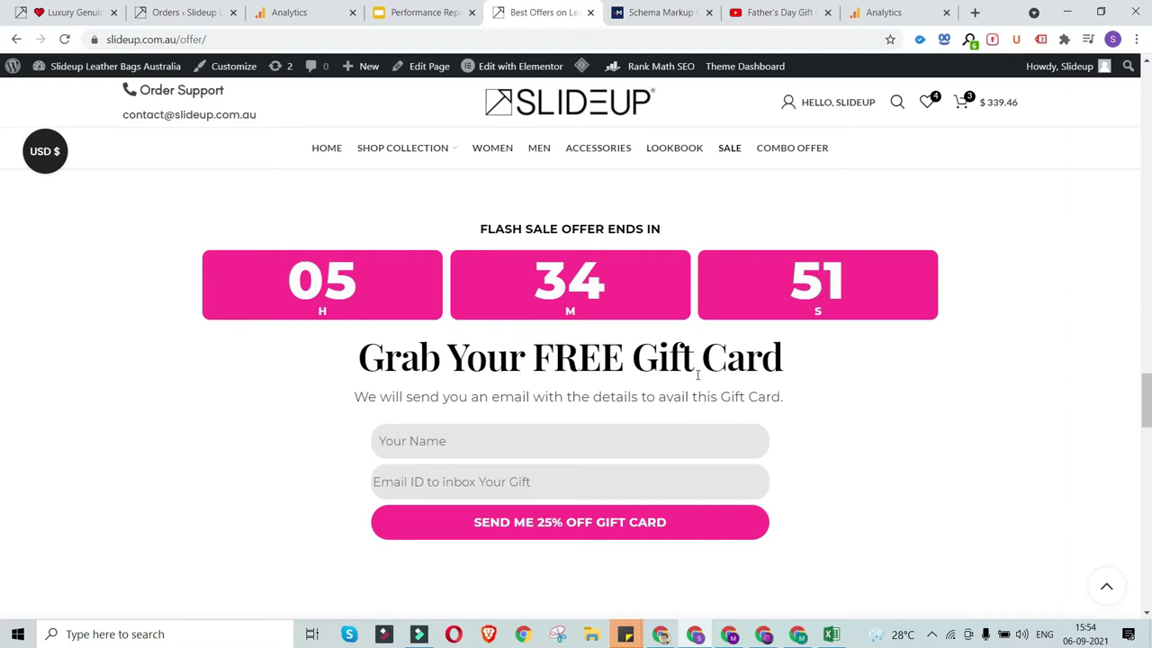
pyautogui.scroll(6, 769, 376)
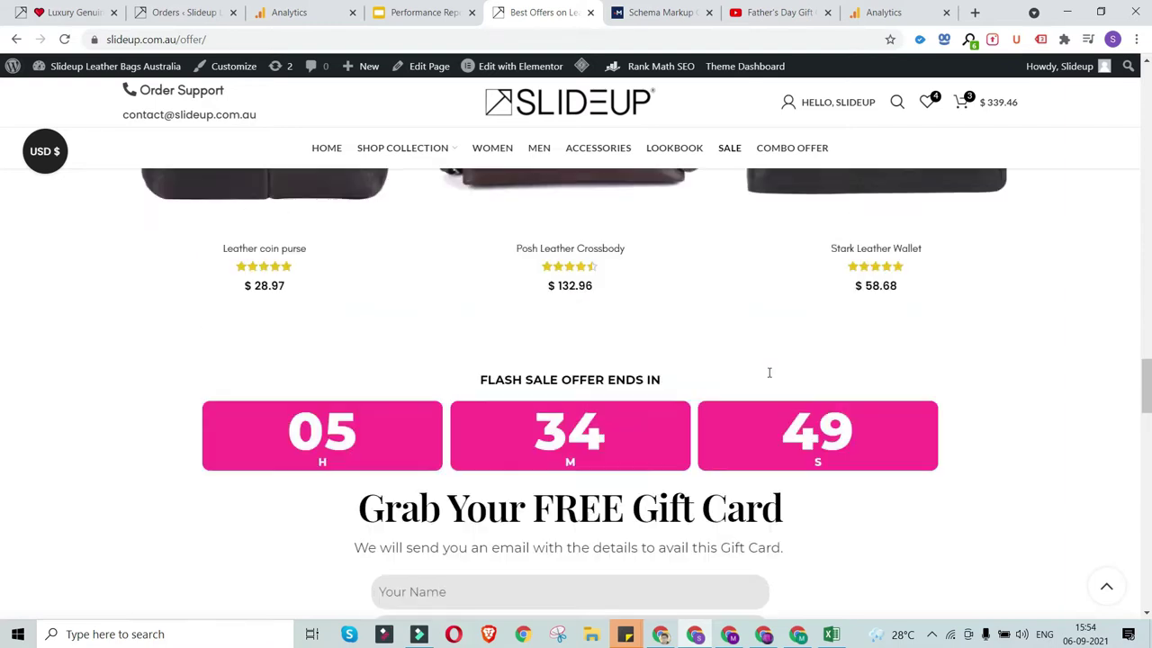
pyautogui.scroll(7, 770, 378)
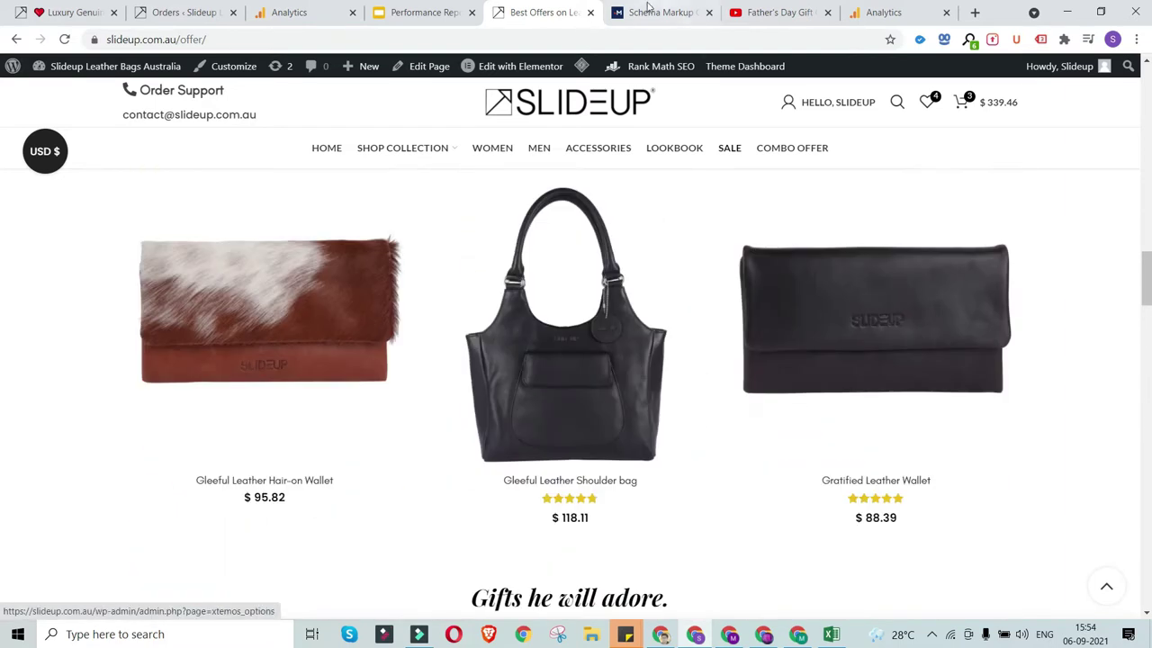
pyautogui.click(646, 9)
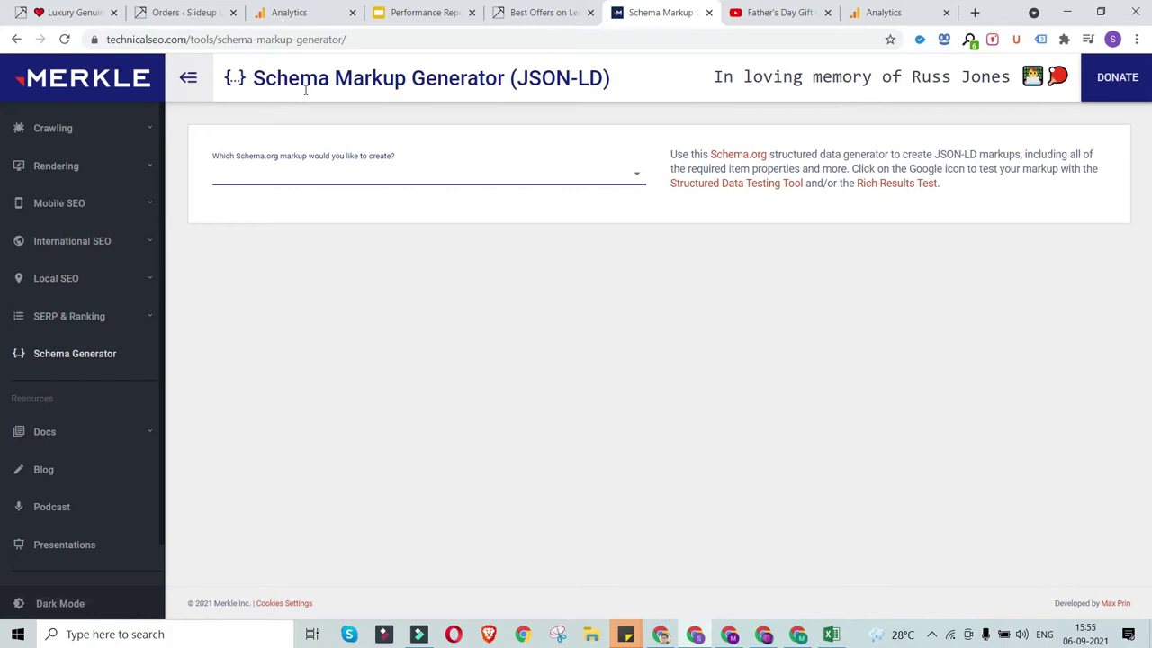
# Open the markup type dropdown and scroll down to Person, Product, Recipe, Video and Website.
pyautogui.click(403, 171)
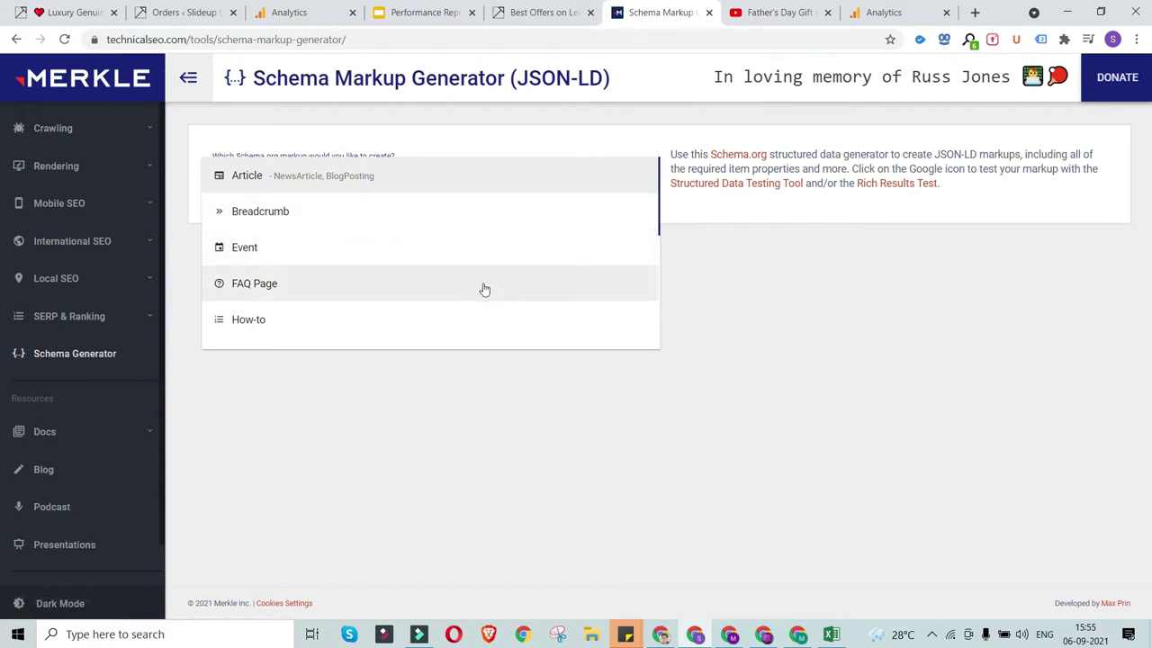
pyautogui.scroll(-5, 484, 288)
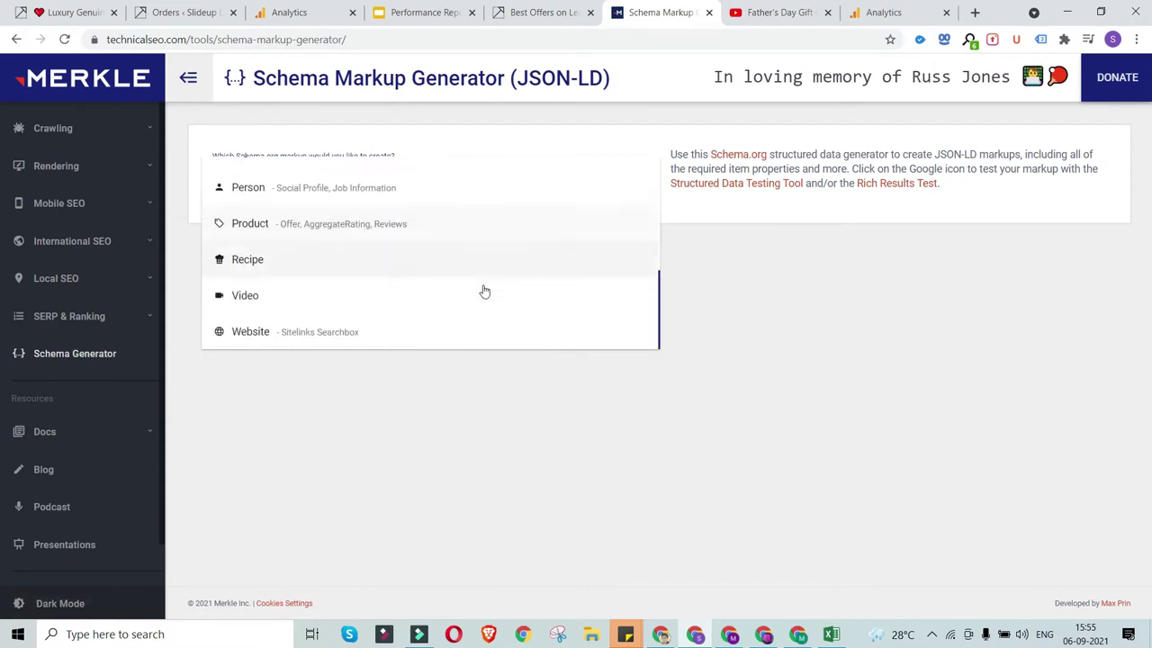
pyautogui.click(806, 345)
pyautogui.click(540, 12)
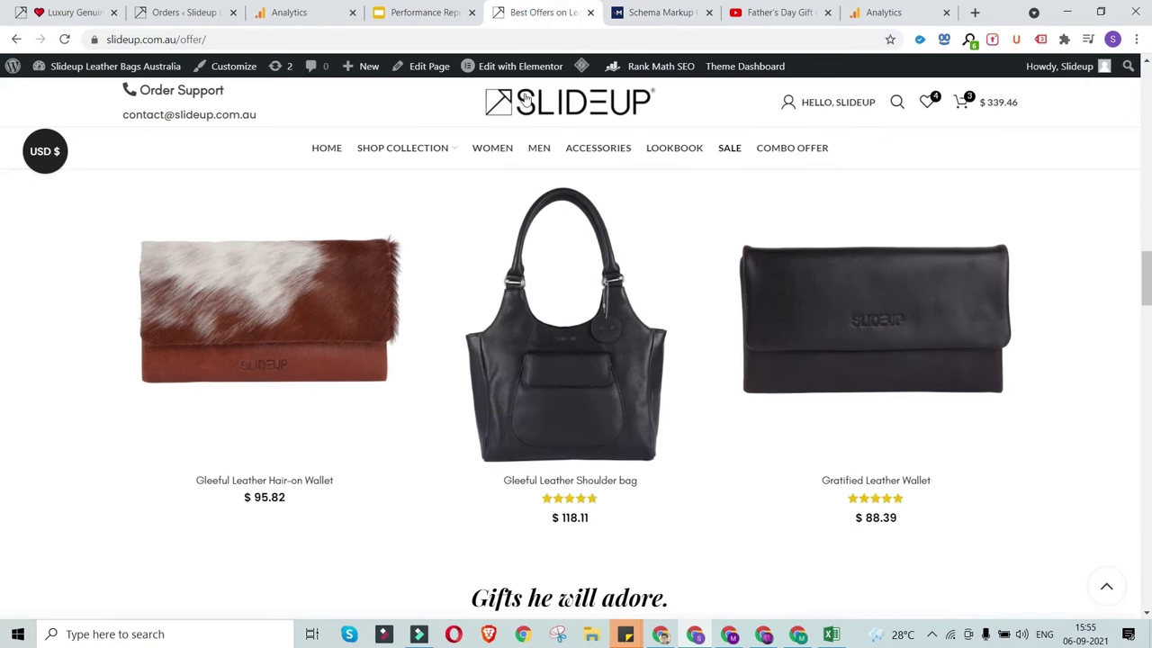
pyautogui.click(243, 39)
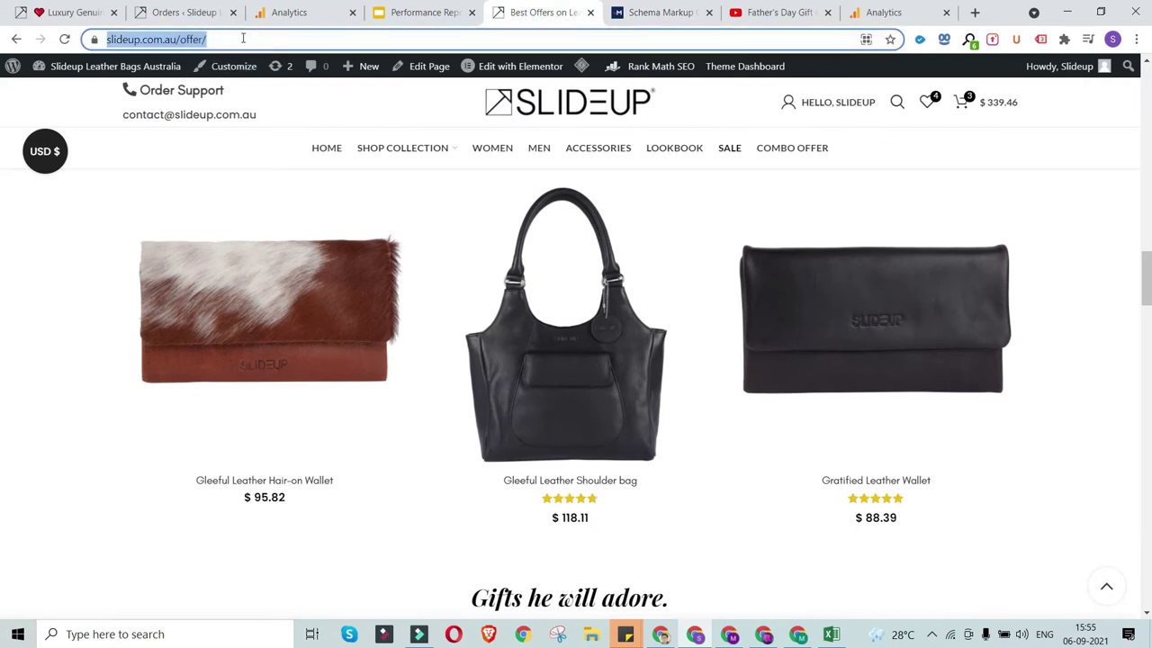
pyautogui.scroll(-15, 733, 296)
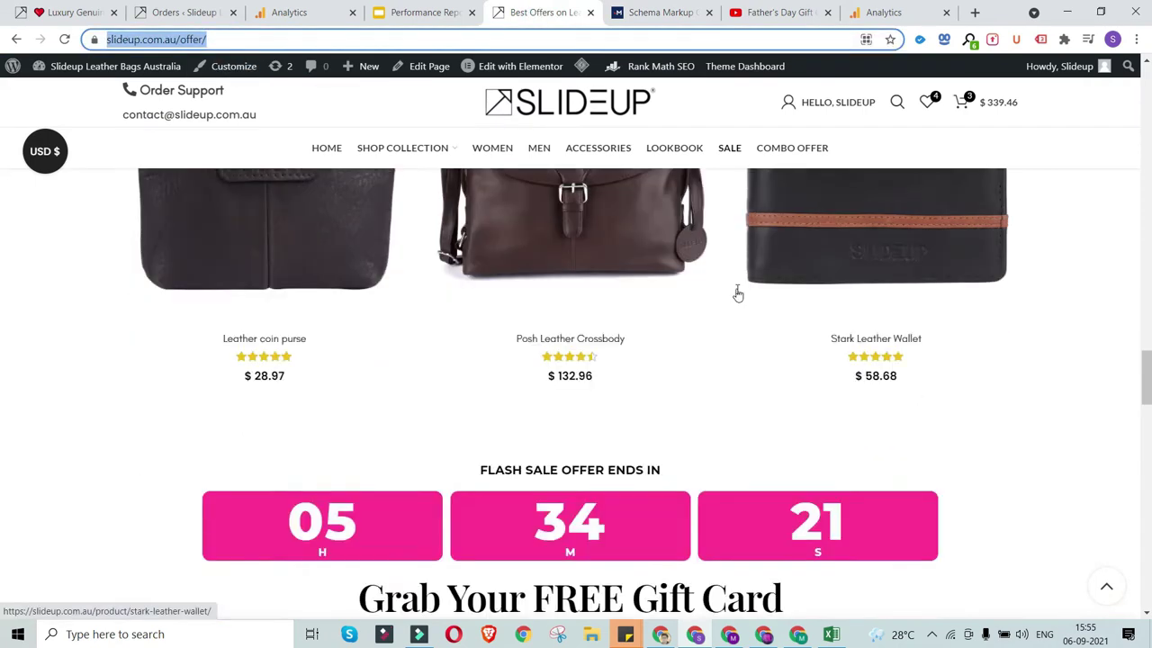
pyautogui.scroll(-3, 734, 292)
pyautogui.scroll(2, 734, 292)
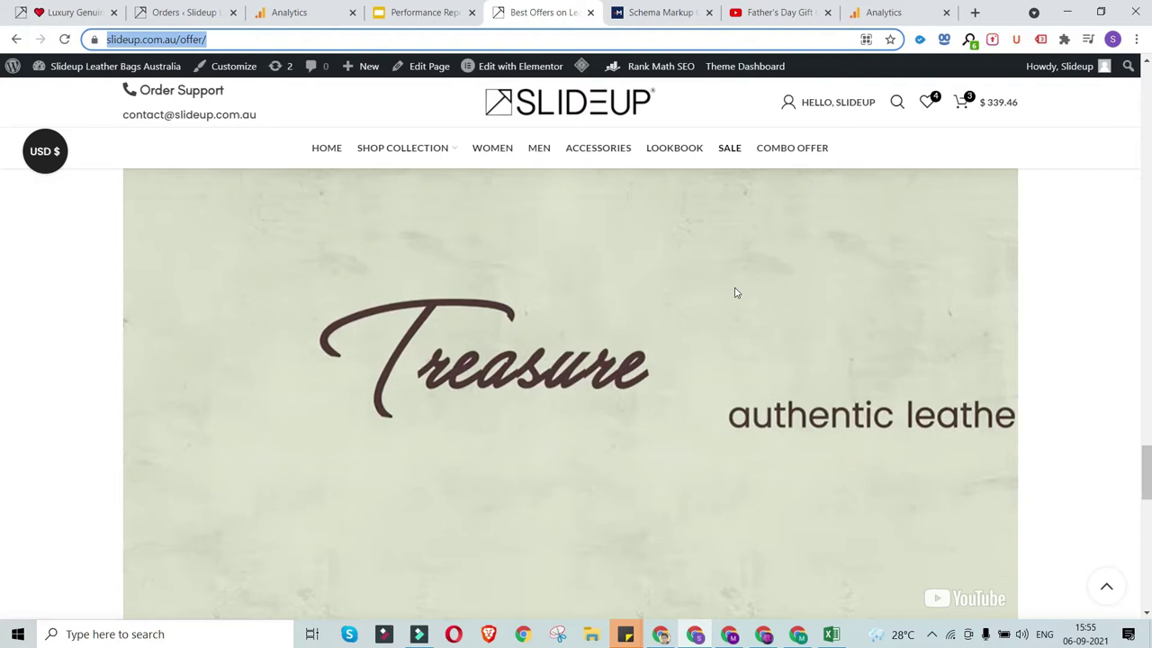
# Pick Video as the schema type and scroll through its empty VideoObject form.
pyautogui.click(666, 16)
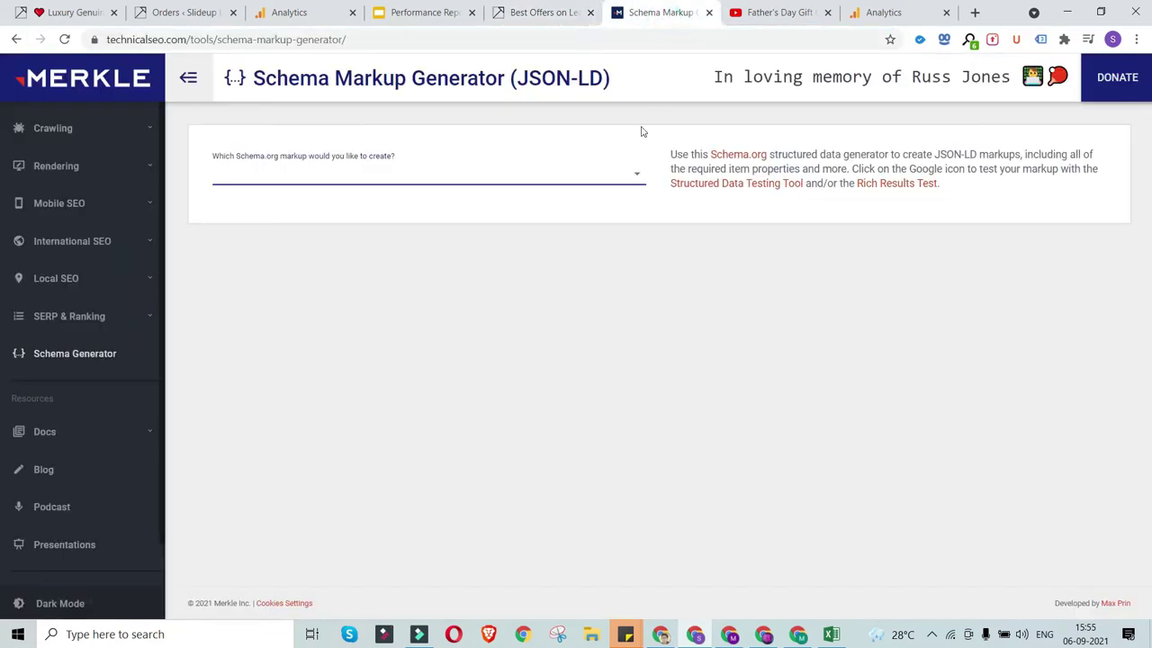
pyautogui.click(627, 172)
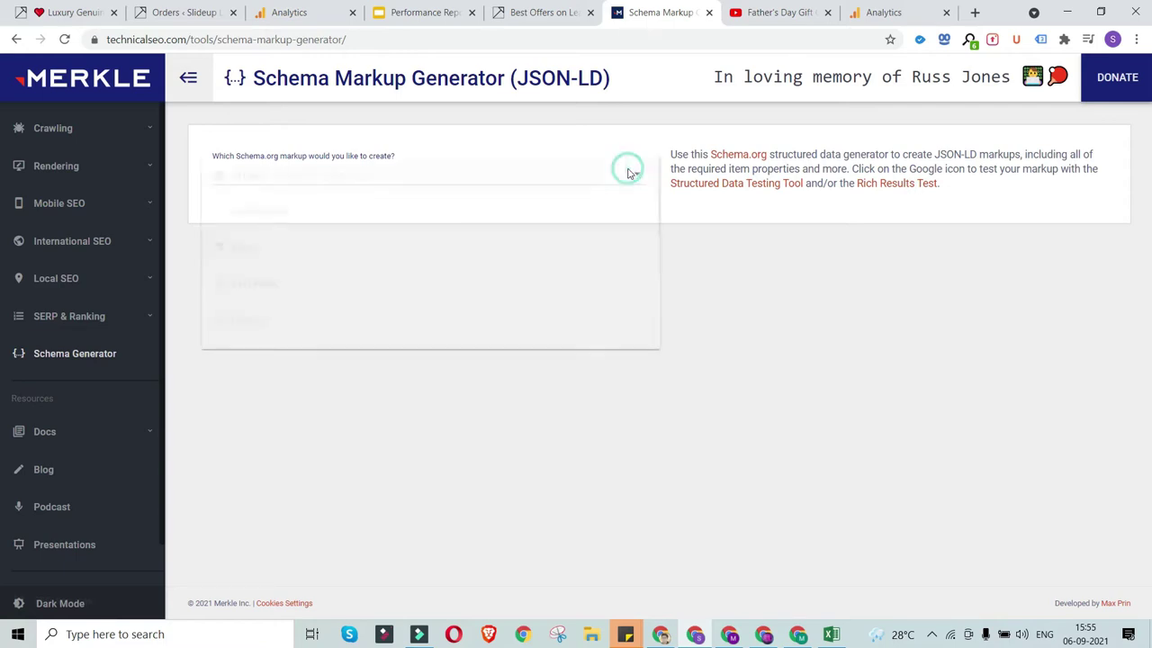
pyautogui.scroll(-3, 542, 252)
pyautogui.press('Escape')
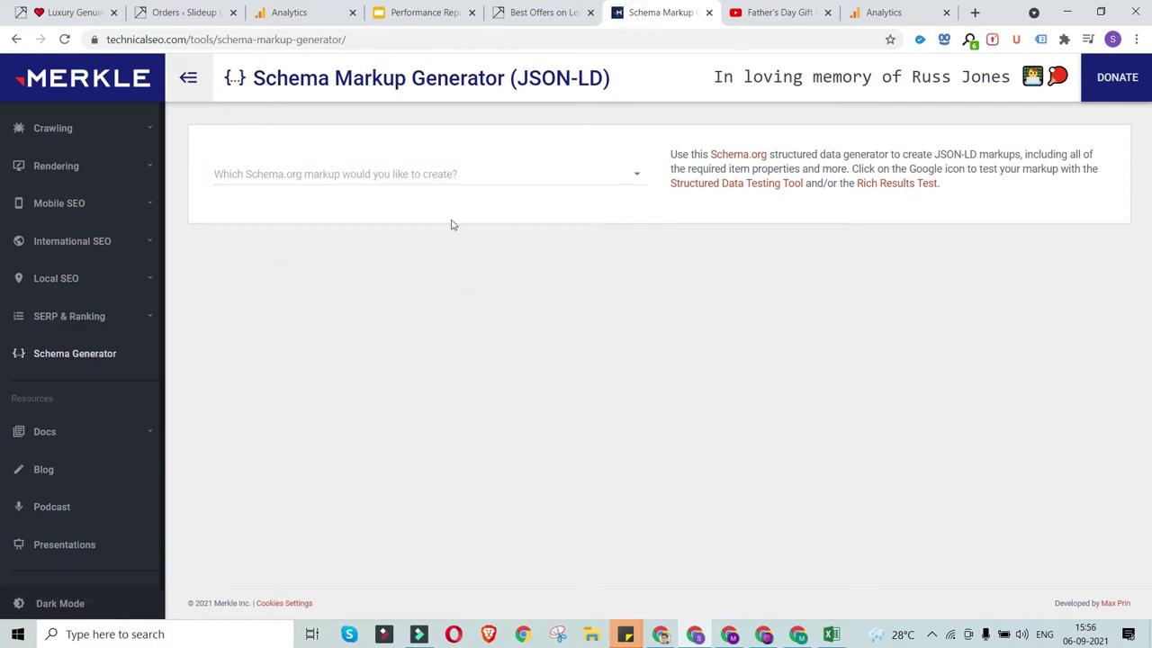
pyautogui.click(450, 180)
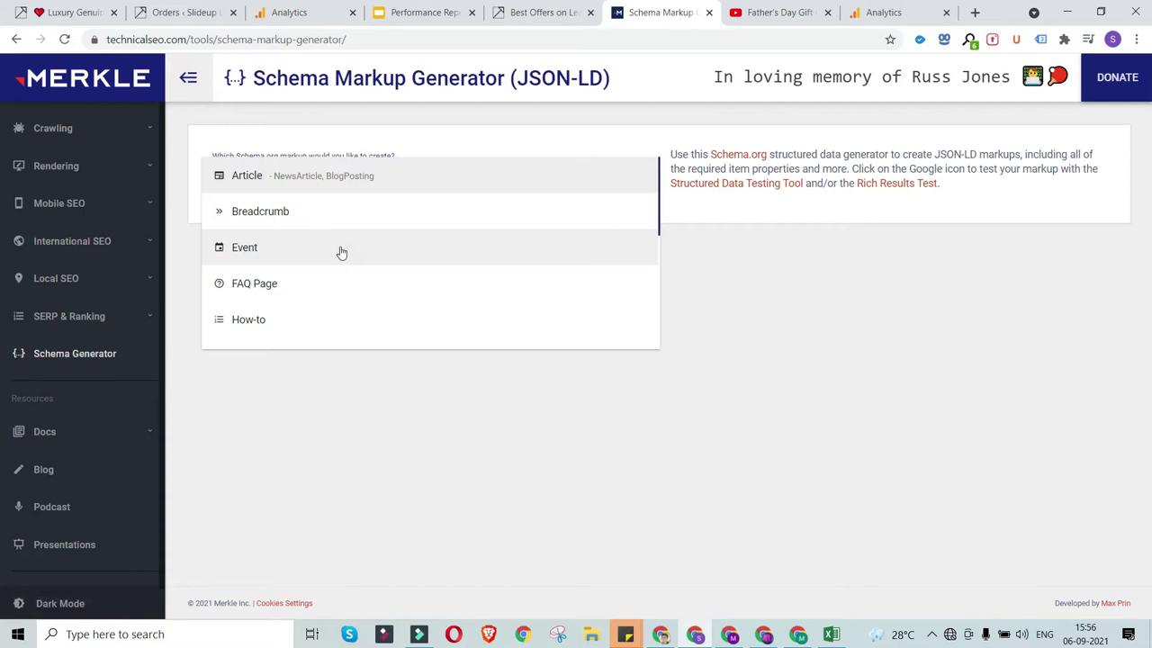
pyautogui.scroll(-5, 339, 252)
pyautogui.click(327, 303)
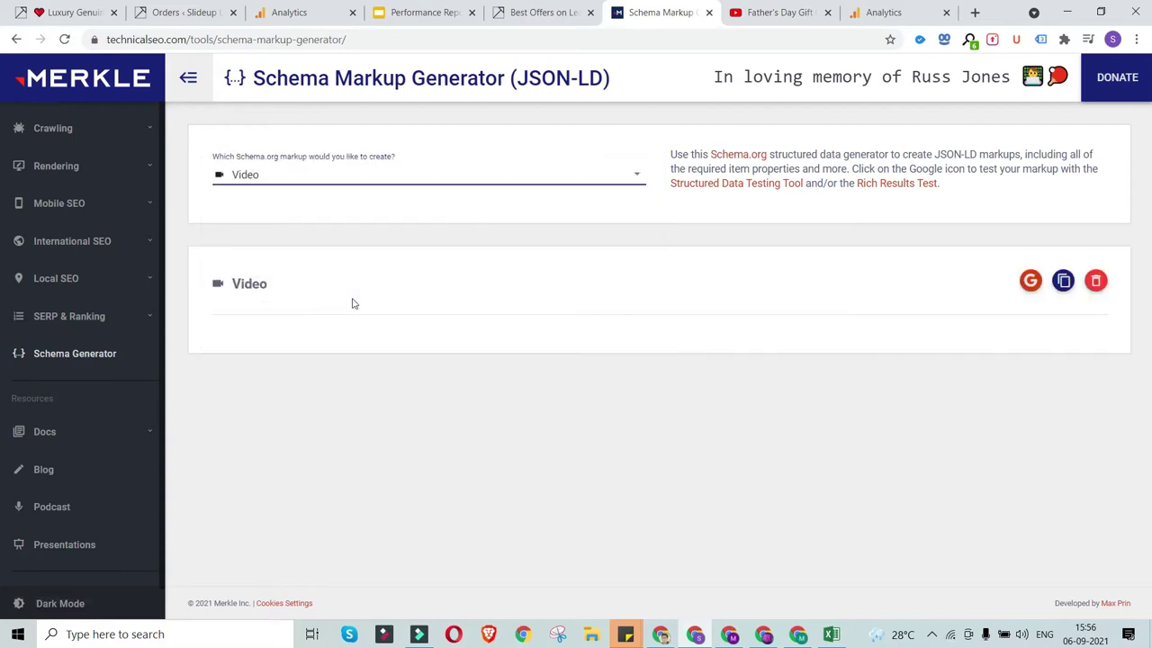
pyautogui.scroll(-1, 474, 331)
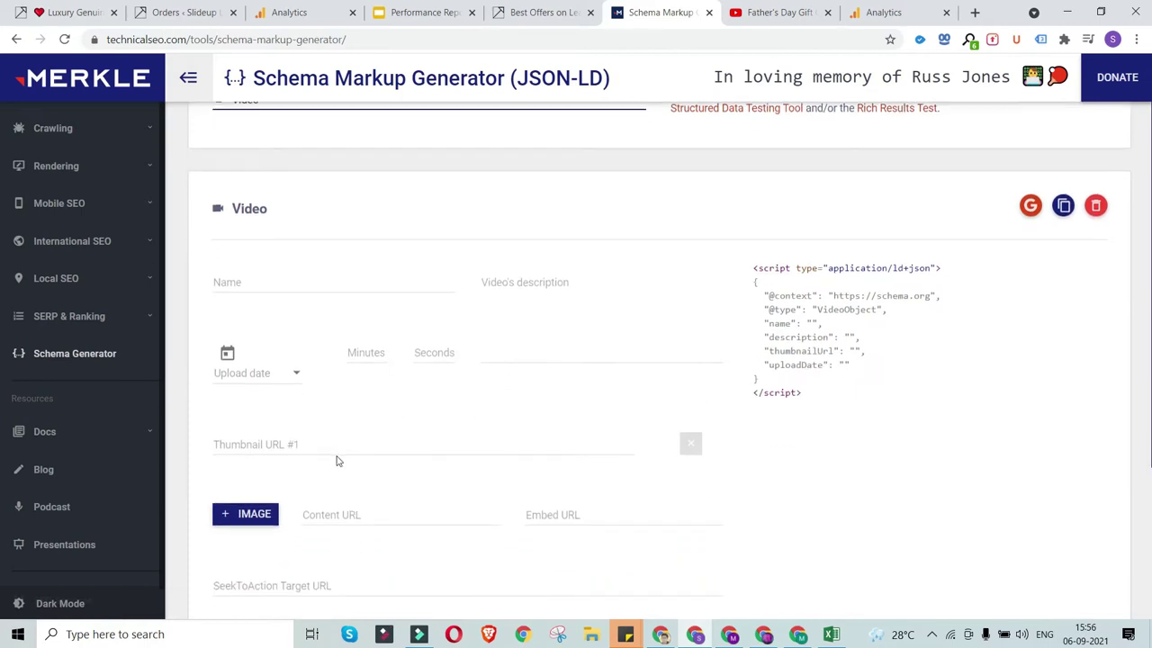
pyautogui.scroll(-1, 310, 457)
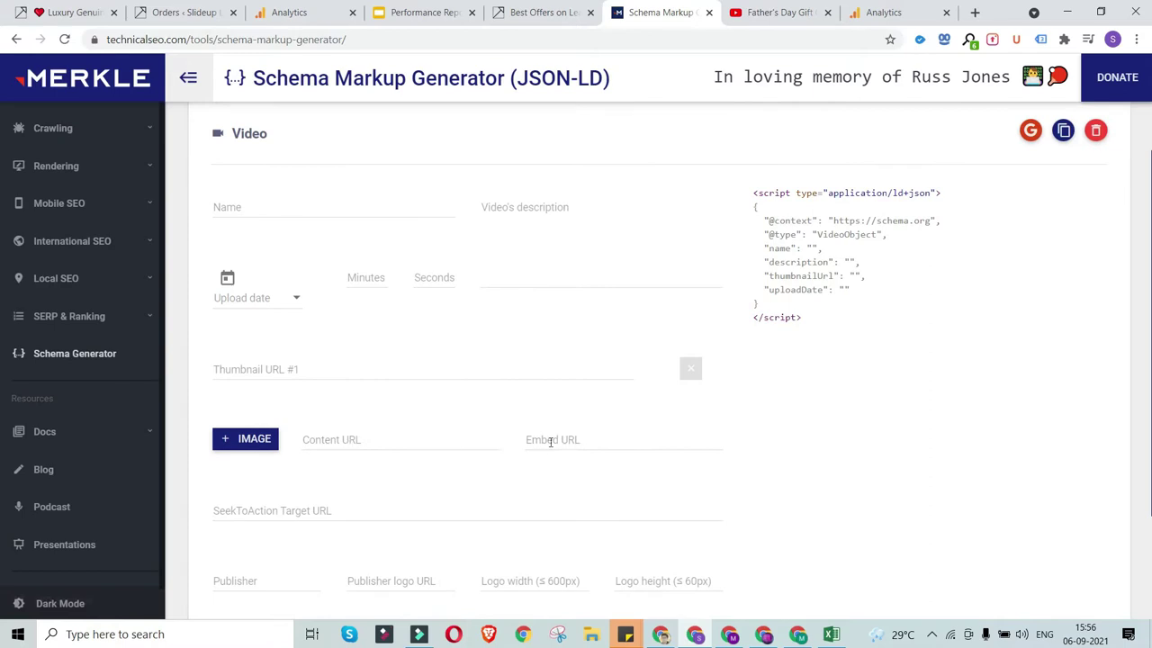
pyautogui.scroll(1, 551, 442)
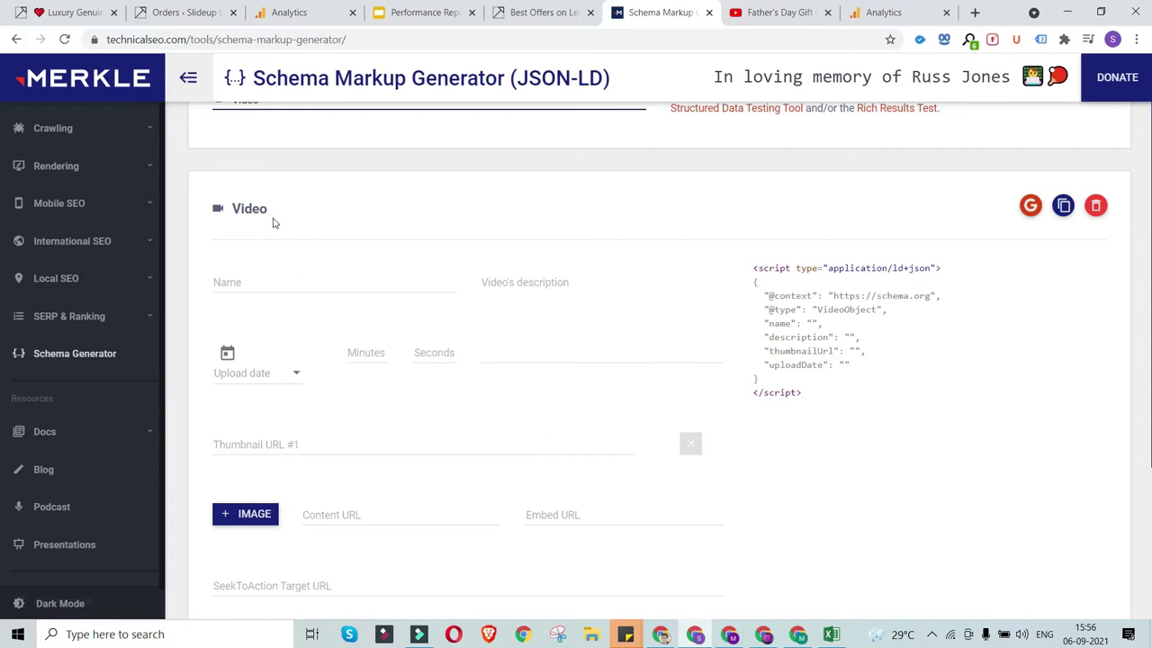
# Copy the embedded Father's Day video's URL from the Slideup offer page.
pyautogui.click(540, 12)
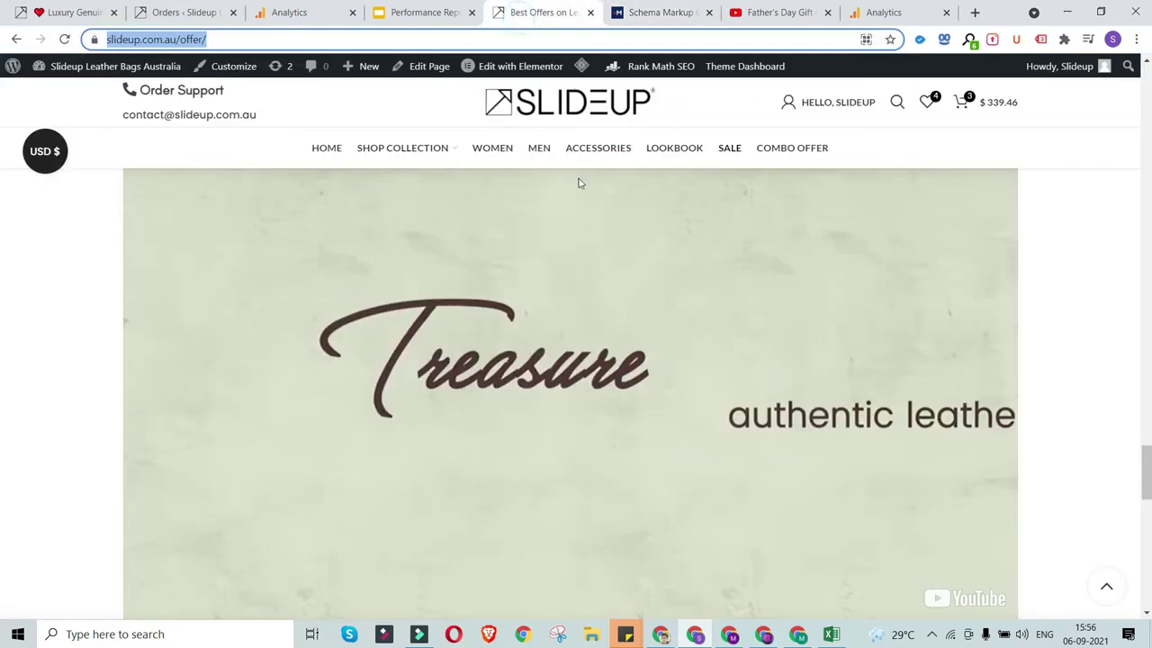
pyautogui.rightClick(607, 291)
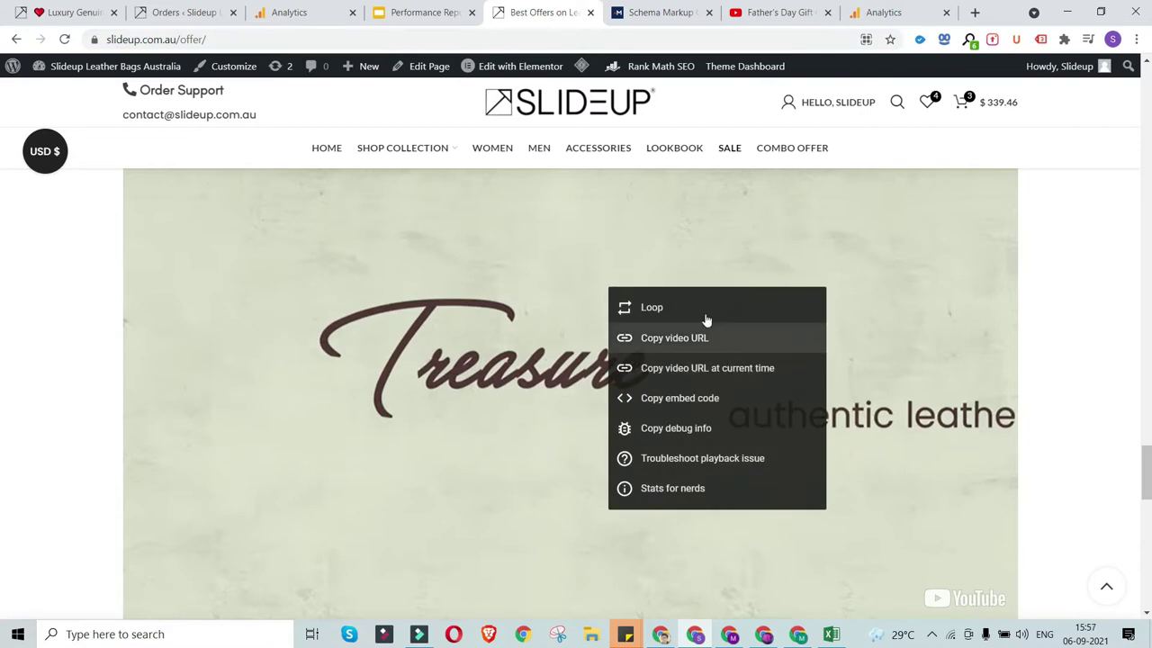
pyautogui.click(654, 341)
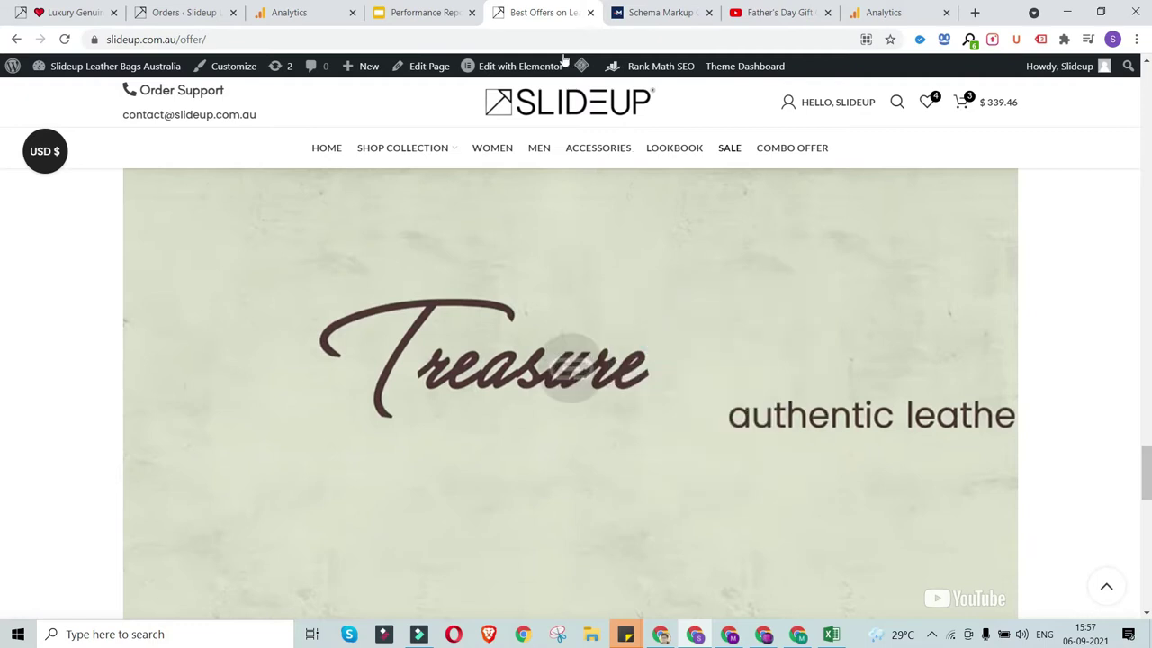
pyautogui.click(482, 40)
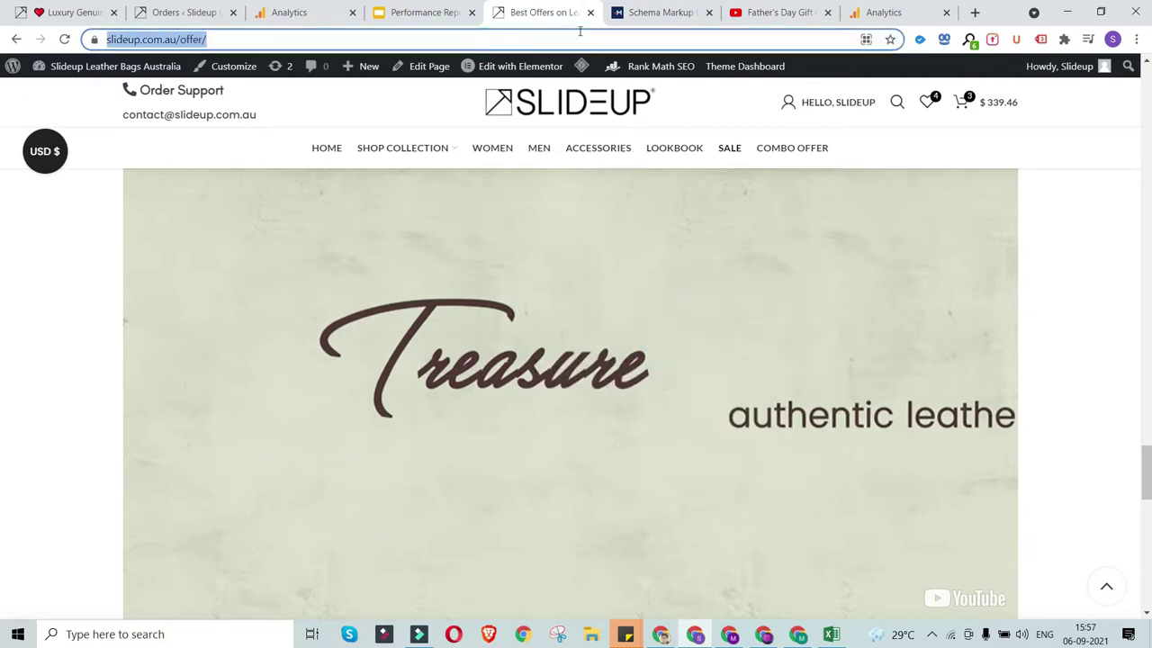
pyautogui.click(765, 12)
# Open the copied short video link in the YouTube tab.
pyautogui.click(703, 39)
pyautogui.hotkey('ctrl', 'a')
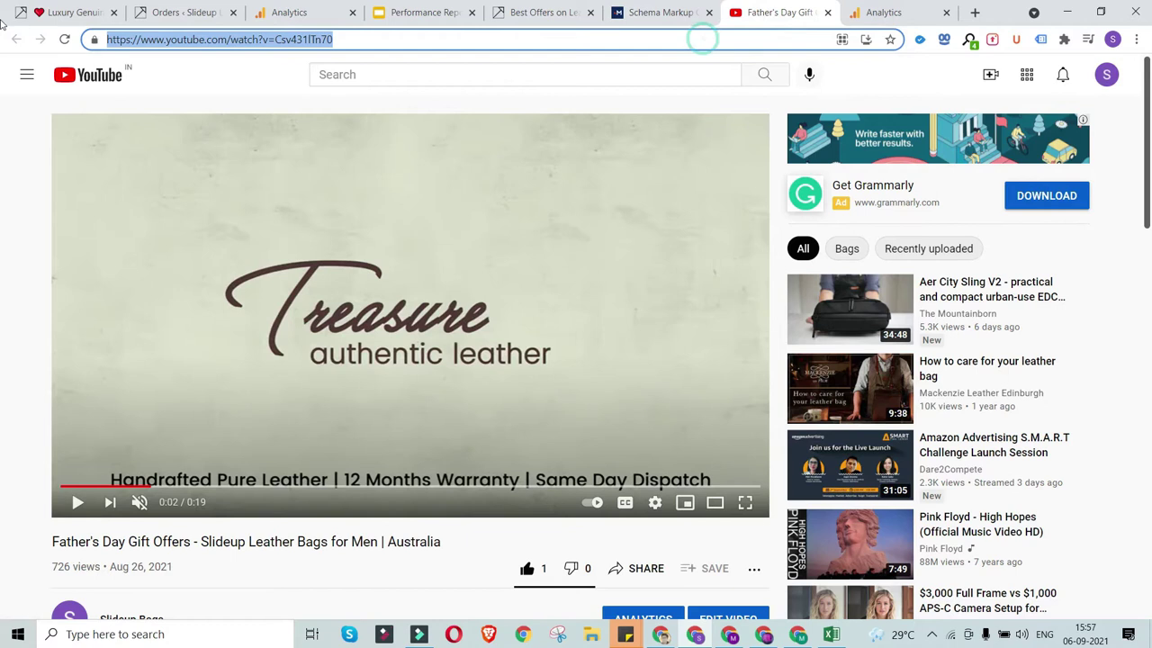
pyautogui.hotkey('ctrl', 'v')
pyautogui.press('Return')
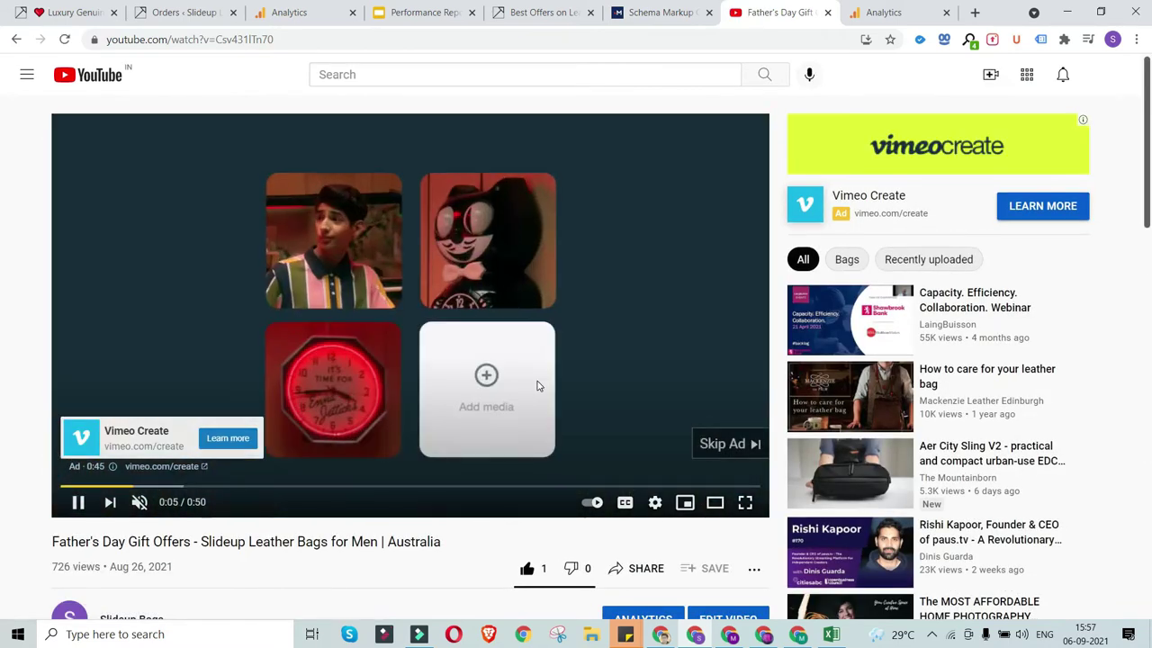
# Skip the ad, pause the video at 0:02 and select its full title.
pyautogui.click(720, 441)
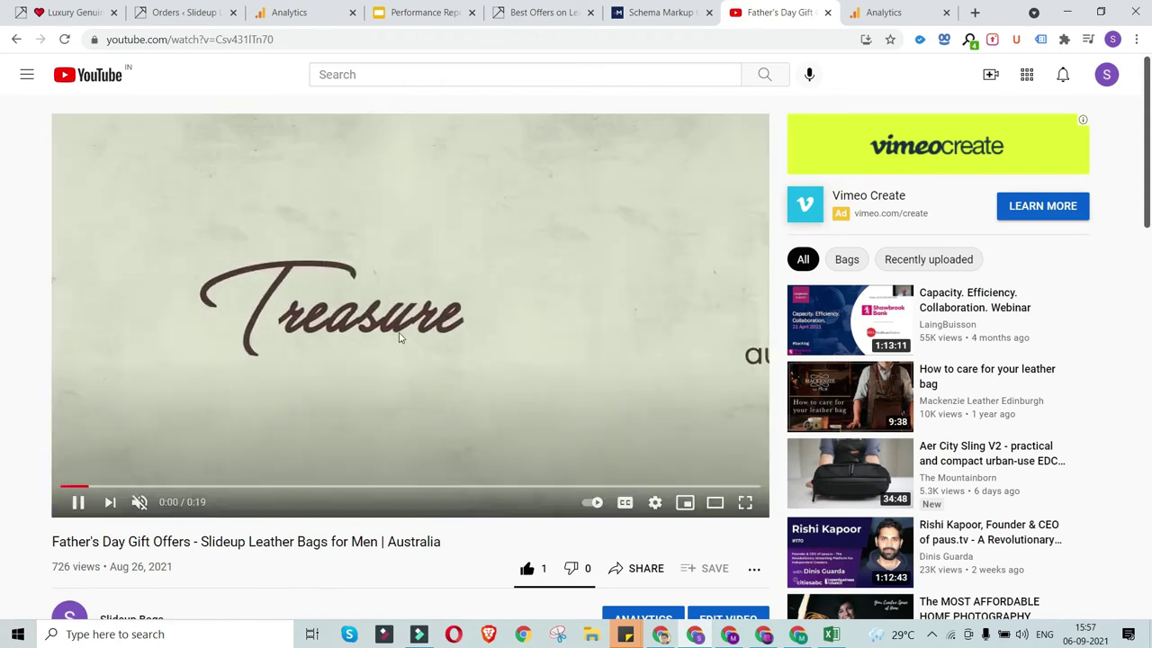
pyautogui.click(400, 336)
pyautogui.scroll(-2, 398, 331)
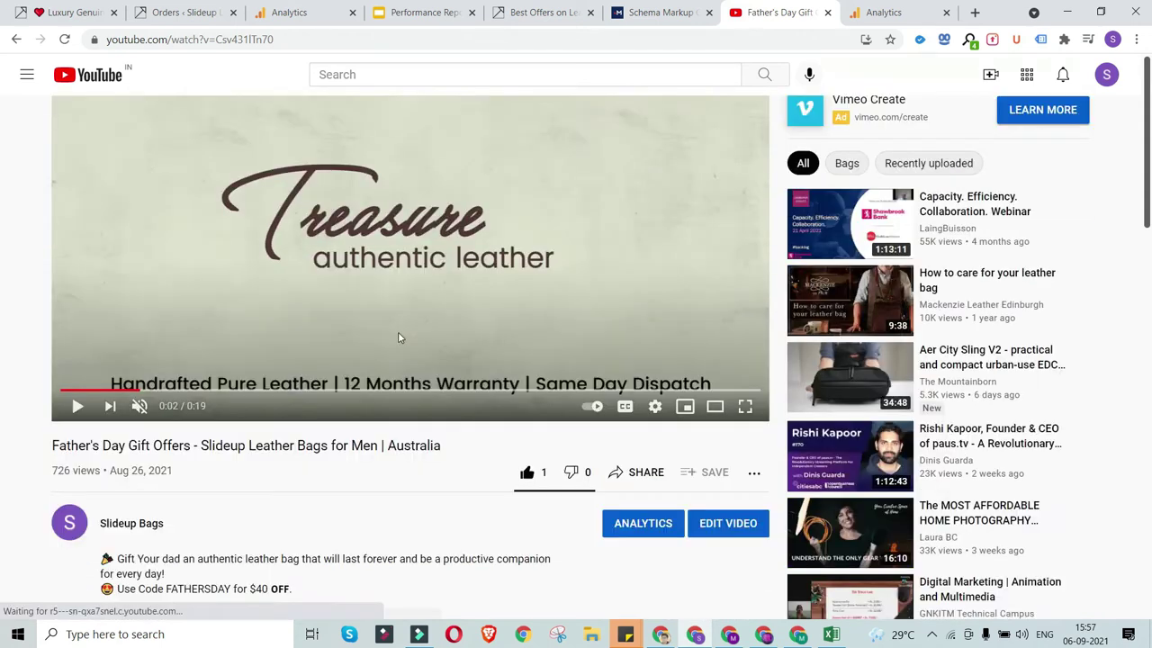
pyautogui.moveTo(47, 393); pyautogui.dragTo(454, 397)
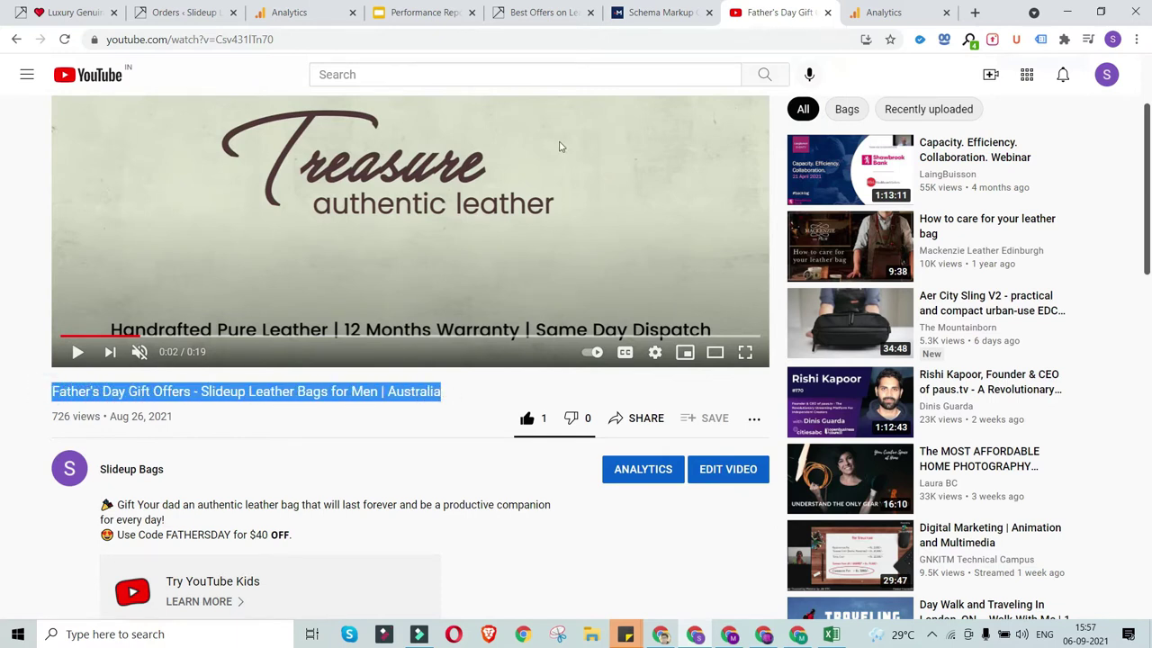
pyautogui.click(644, 14)
# Paste the video title into Name and the YouTube two-line description into description.
pyautogui.click(297, 274)
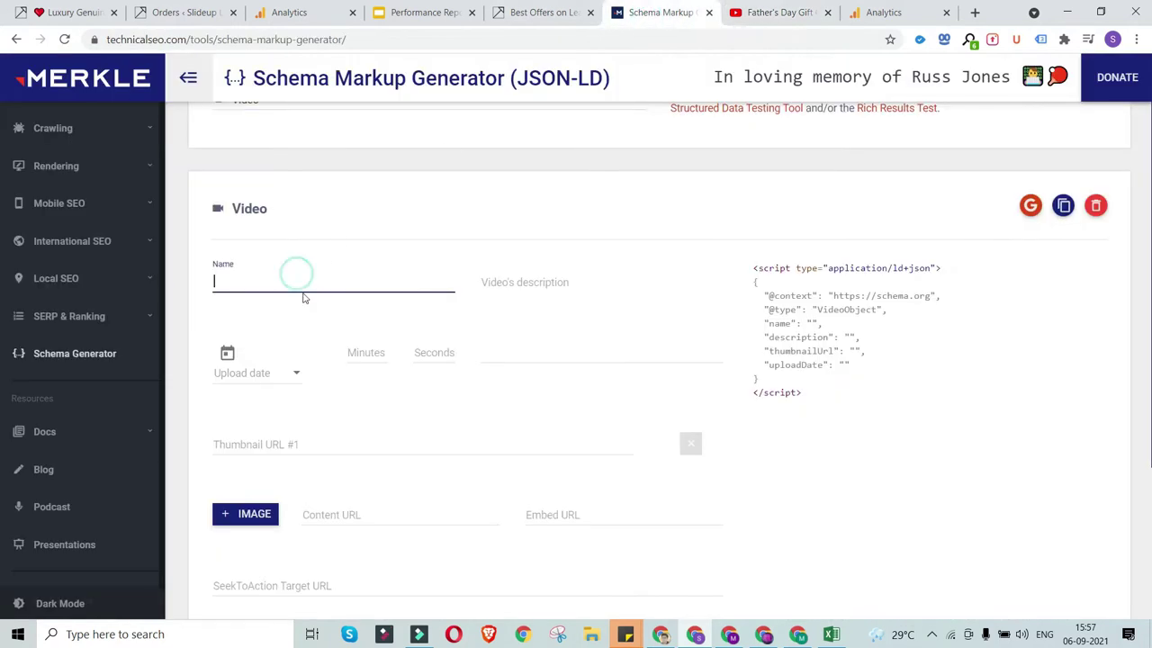
pyautogui.hotkey('ctrl', 'v')
pyautogui.click(760, 18)
pyautogui.scroll(-4, 316, 420)
pyautogui.moveTo(104, 352); pyautogui.dragTo(300, 394)
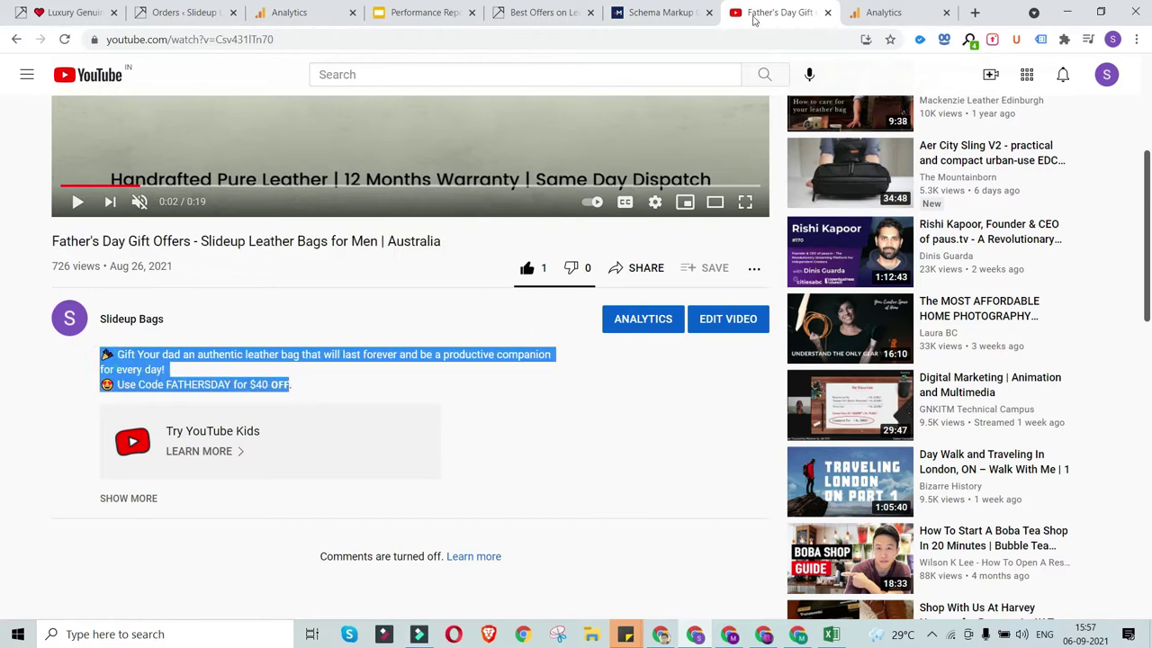
pyautogui.click(666, 12)
pyautogui.click(519, 351)
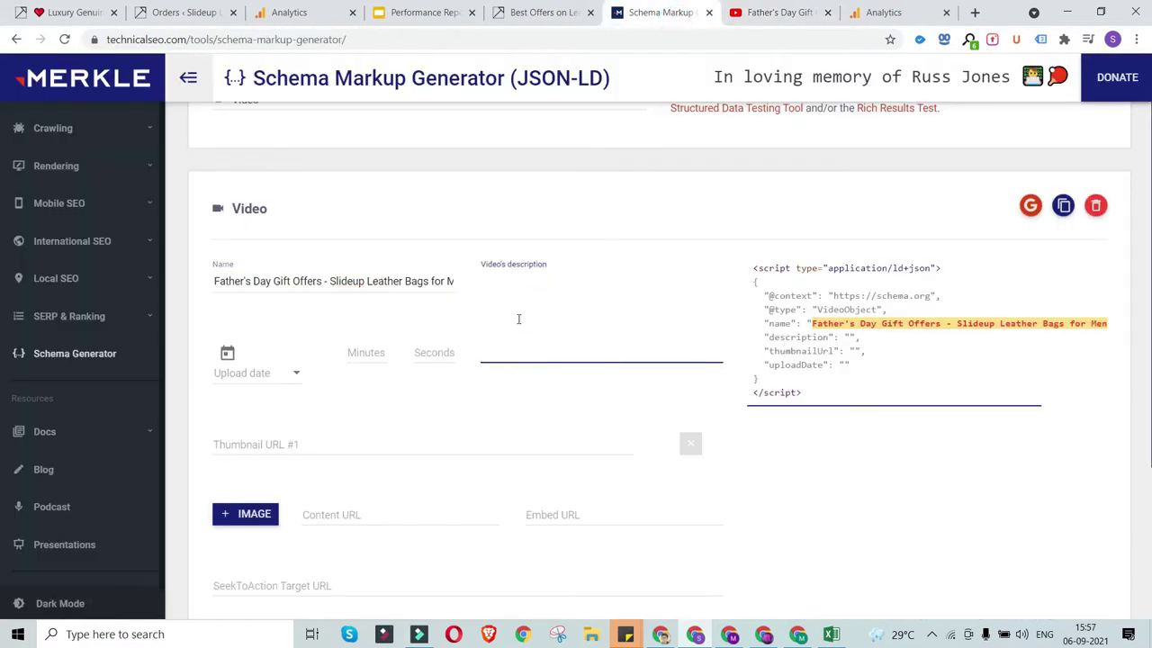
pyautogui.hotkey('ctrl', 'v')
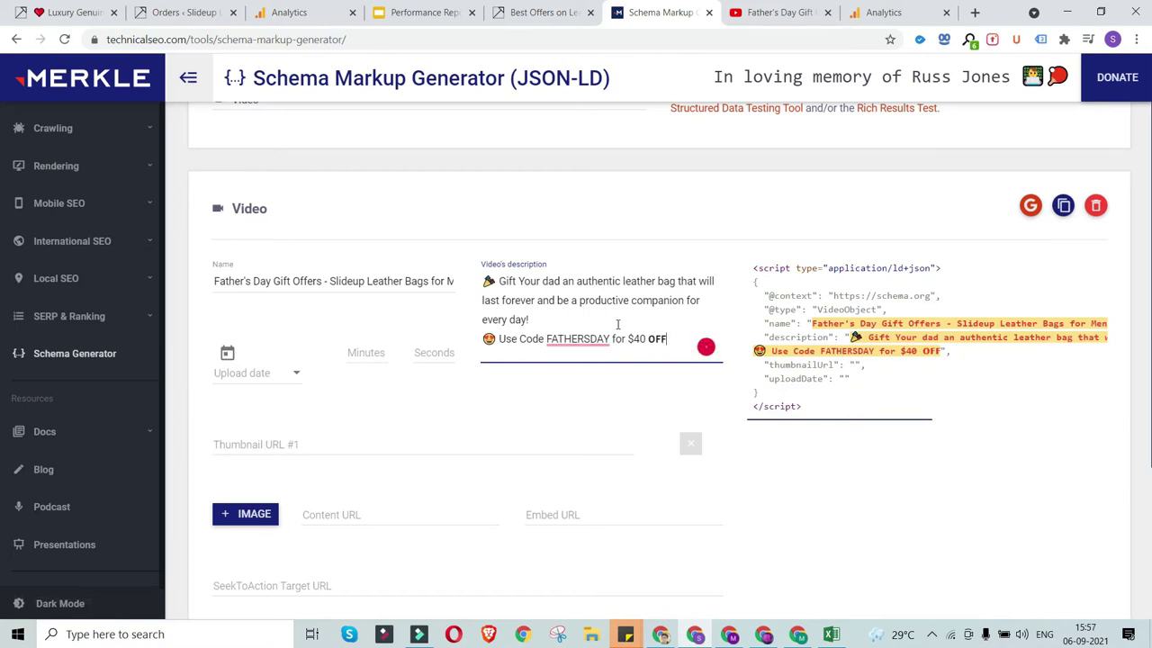
# Select the video's upload date on the YouTube page.
pyautogui.click(767, 13)
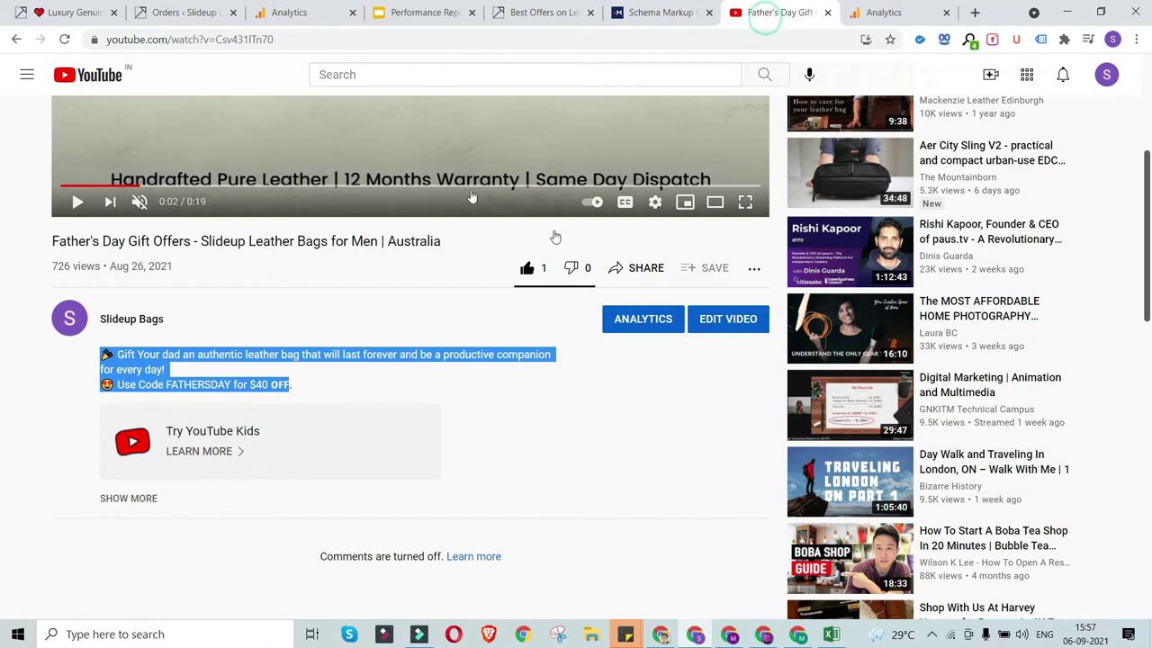
pyautogui.scroll(2, 469, 349)
pyautogui.click(635, 13)
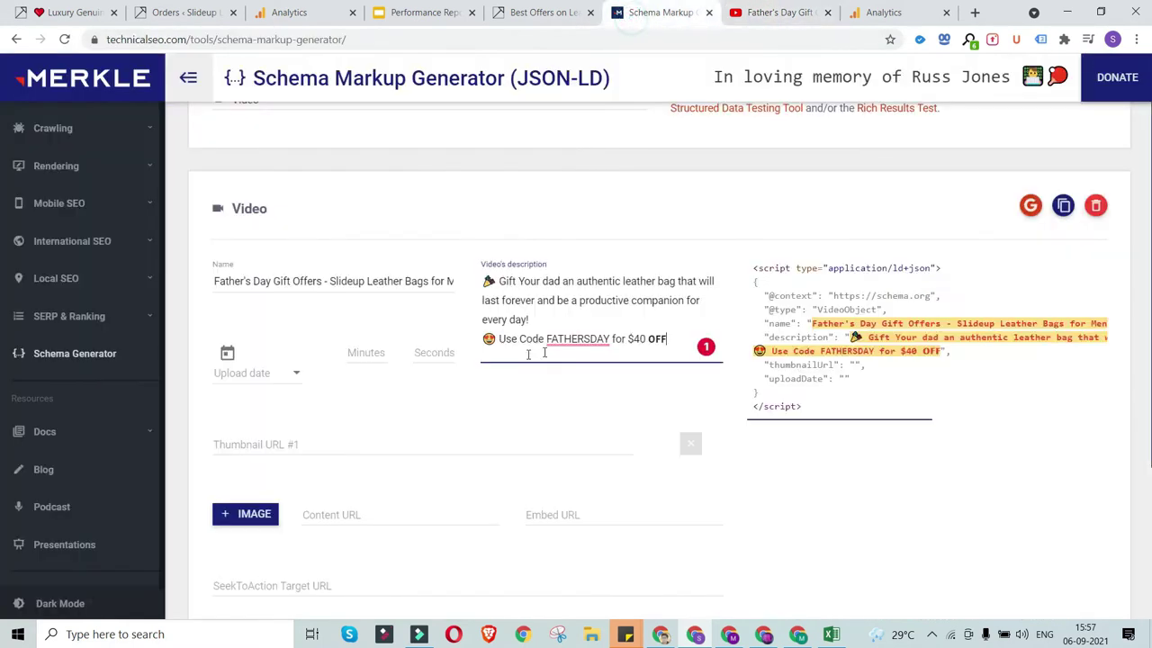
pyautogui.click(769, 12)
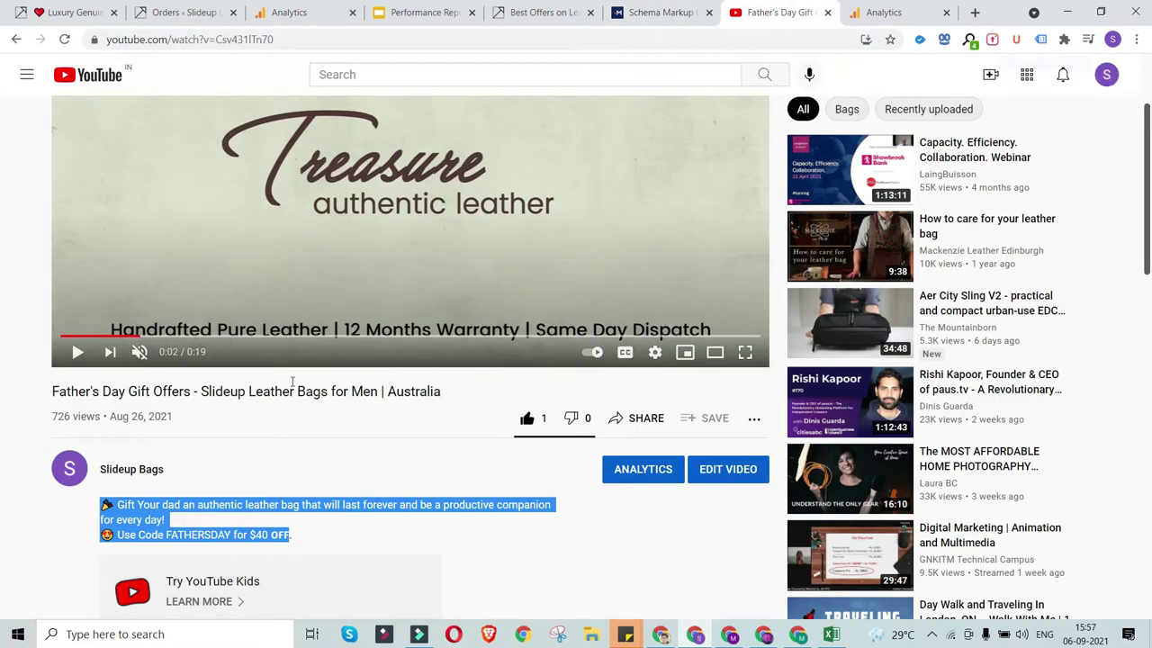
pyautogui.moveTo(110, 417); pyautogui.dragTo(149, 417)
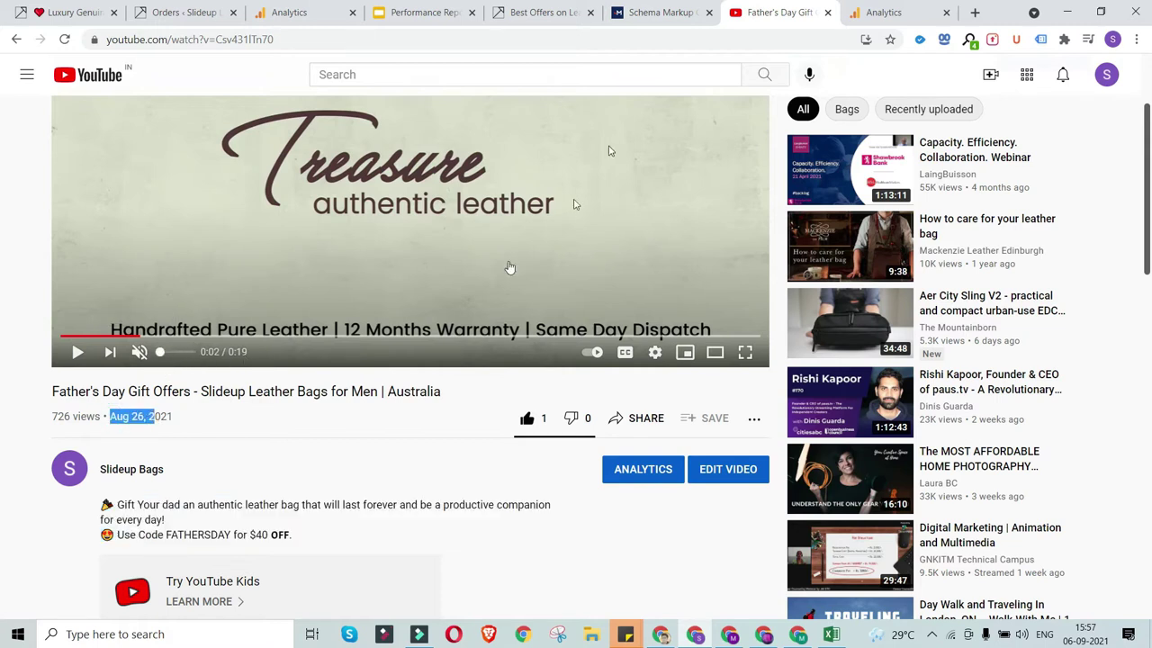
# Enter a video duration of 0 minutes 19 seconds.
pyautogui.click(655, 11)
pyautogui.click(365, 352)
pyautogui.write('0')
pyautogui.click(436, 351)
pyautogui.write('19')
# Set the upload date to 26 August 2021 using the calendar.
pyautogui.click(263, 372)
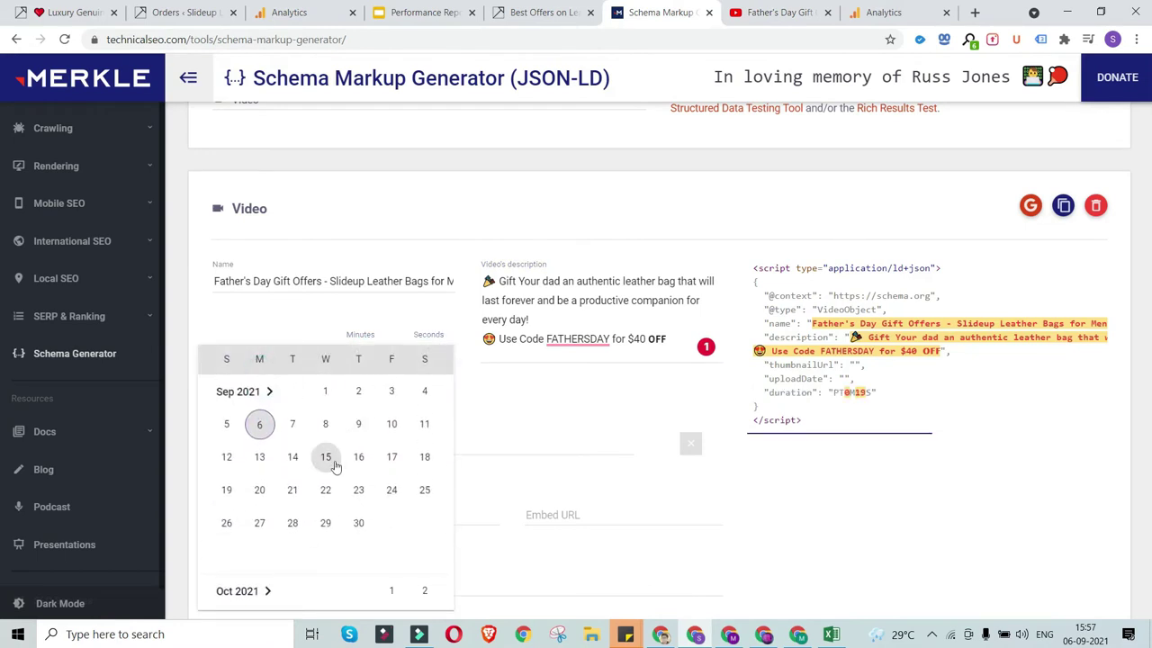
pyautogui.click(262, 393)
pyautogui.click(298, 398)
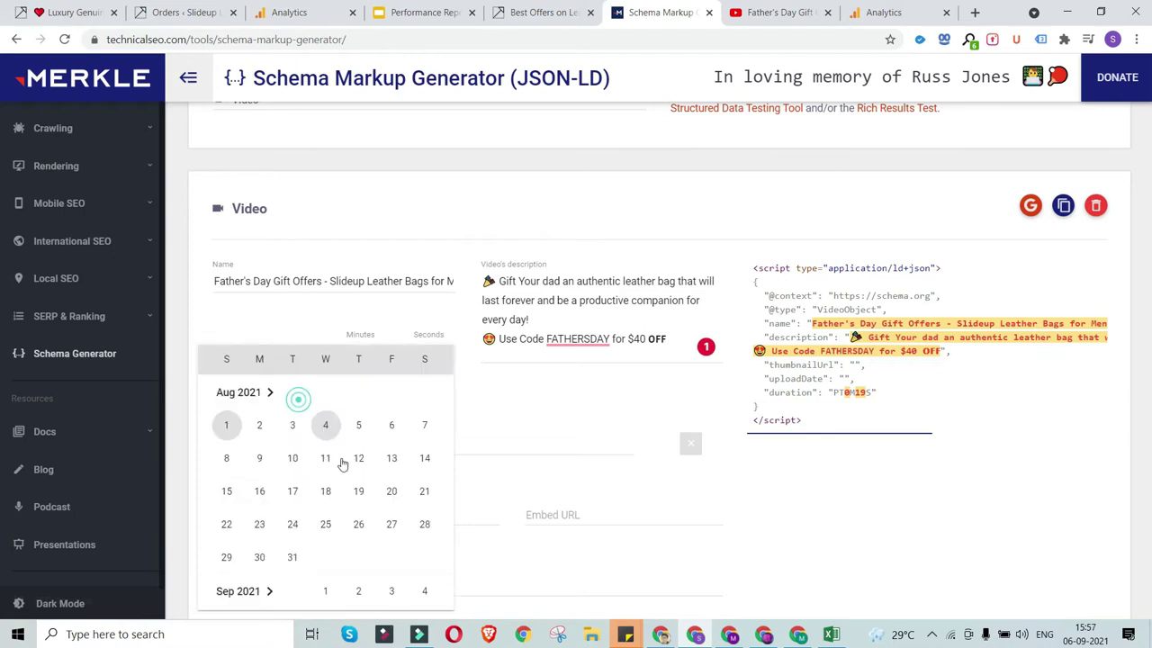
pyautogui.click(358, 524)
pyautogui.scroll(-1, 456, 412)
pyautogui.click(359, 372)
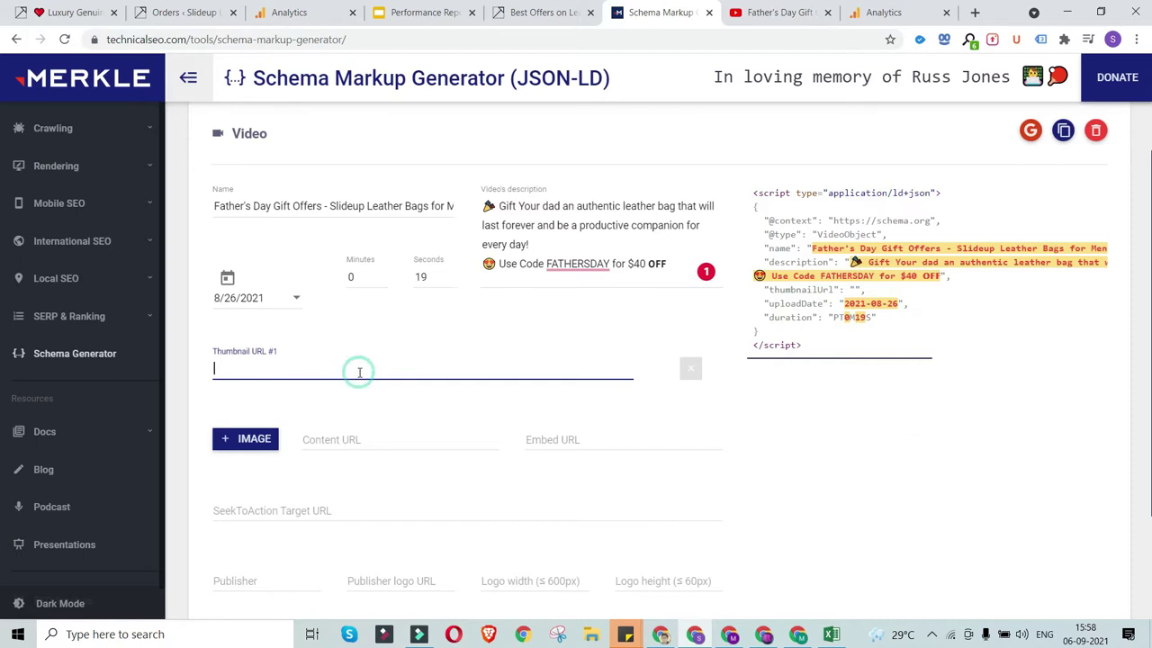
# Highlight the video ID in the YouTube page's full address.
pyautogui.click(736, 17)
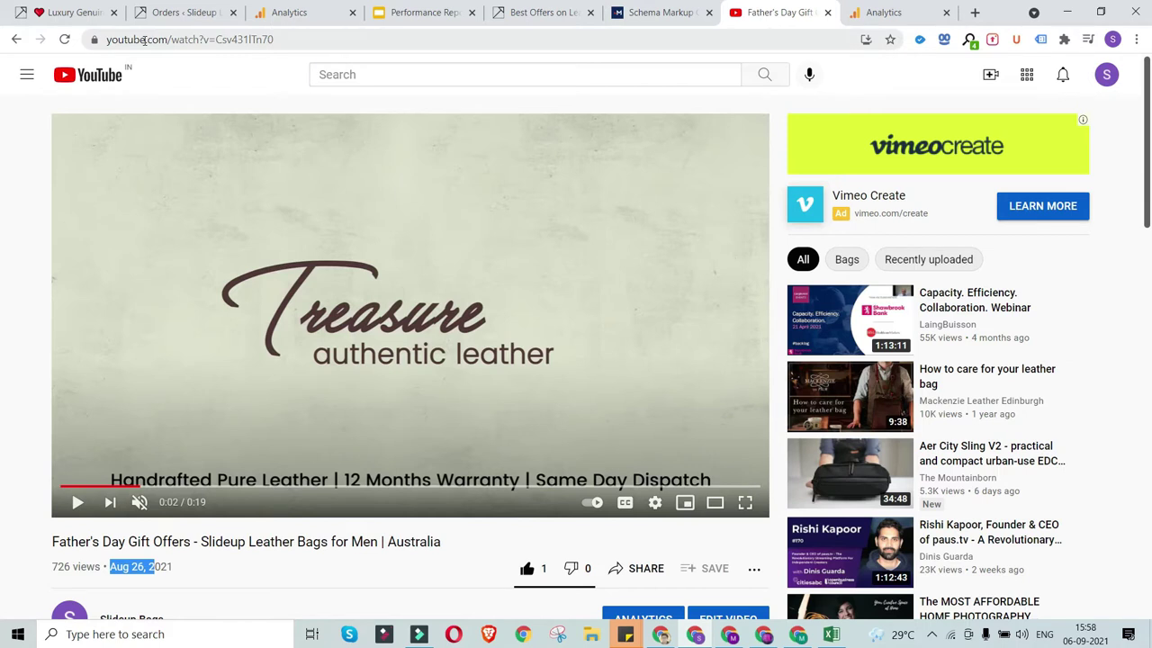
pyautogui.click(204, 39)
pyautogui.click(241, 39)
pyautogui.moveTo(275, 39); pyautogui.dragTo(341, 40)
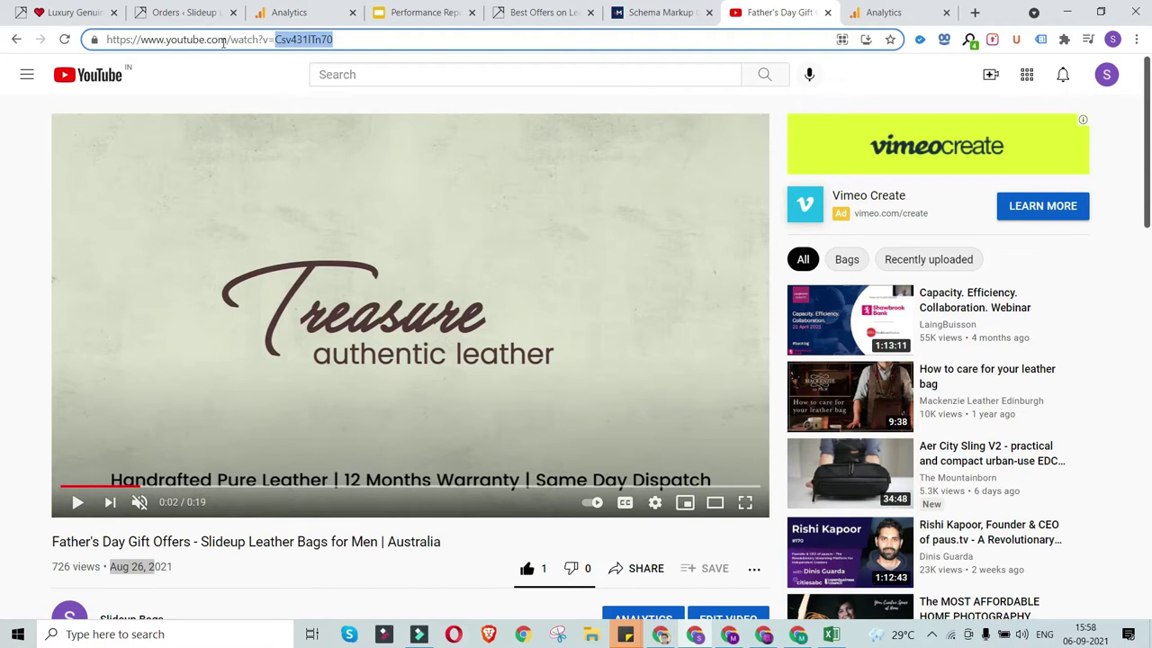
# Paste the video's copied youtu.be short link into the address bar to read its ID.
pyautogui.rightClick(375, 174)
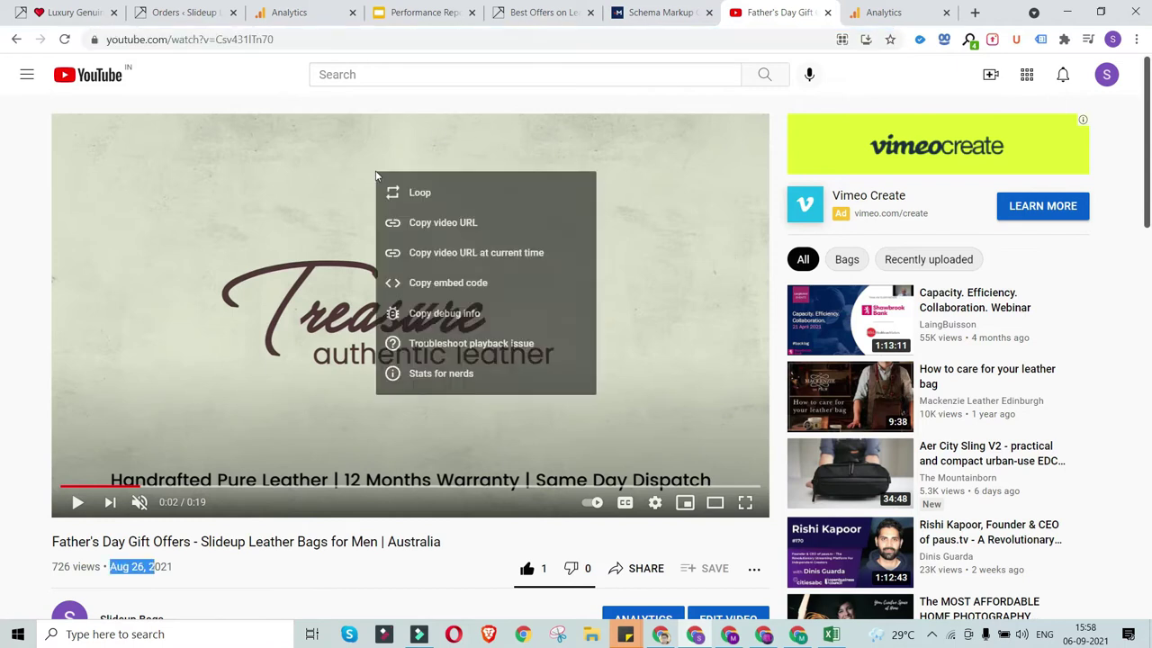
pyautogui.click(463, 230)
pyautogui.click(321, 38)
pyautogui.hotkey('ctrl', 'v')
pyautogui.moveTo(195, 39); pyautogui.dragTo(255, 41)
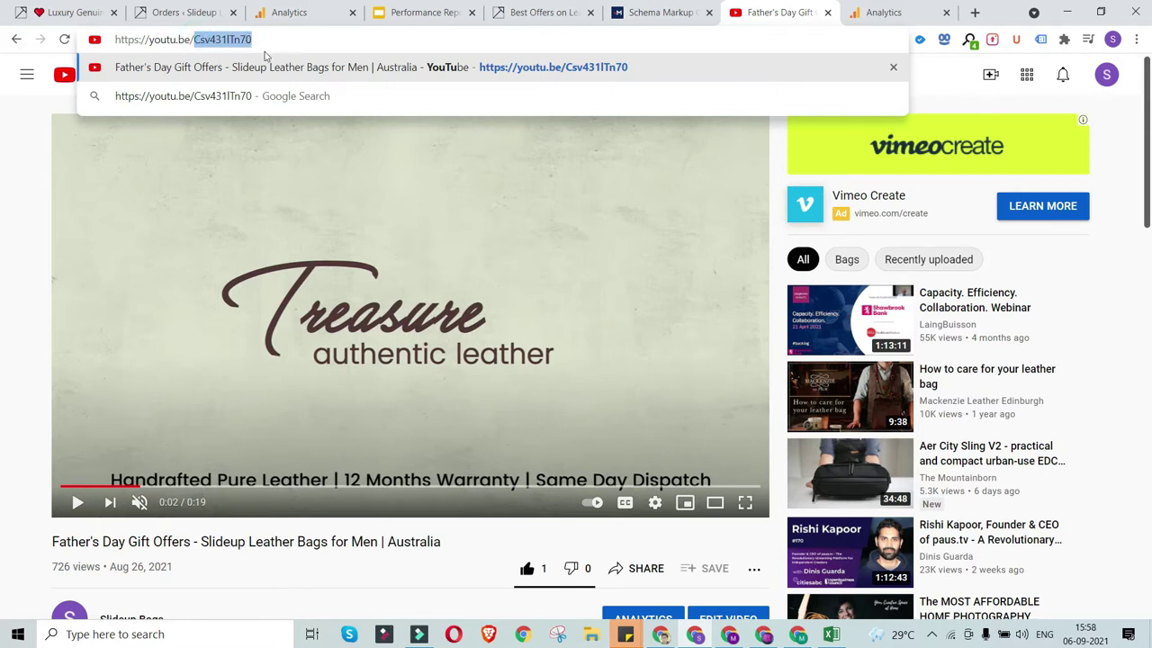
pyautogui.click(292, 39)
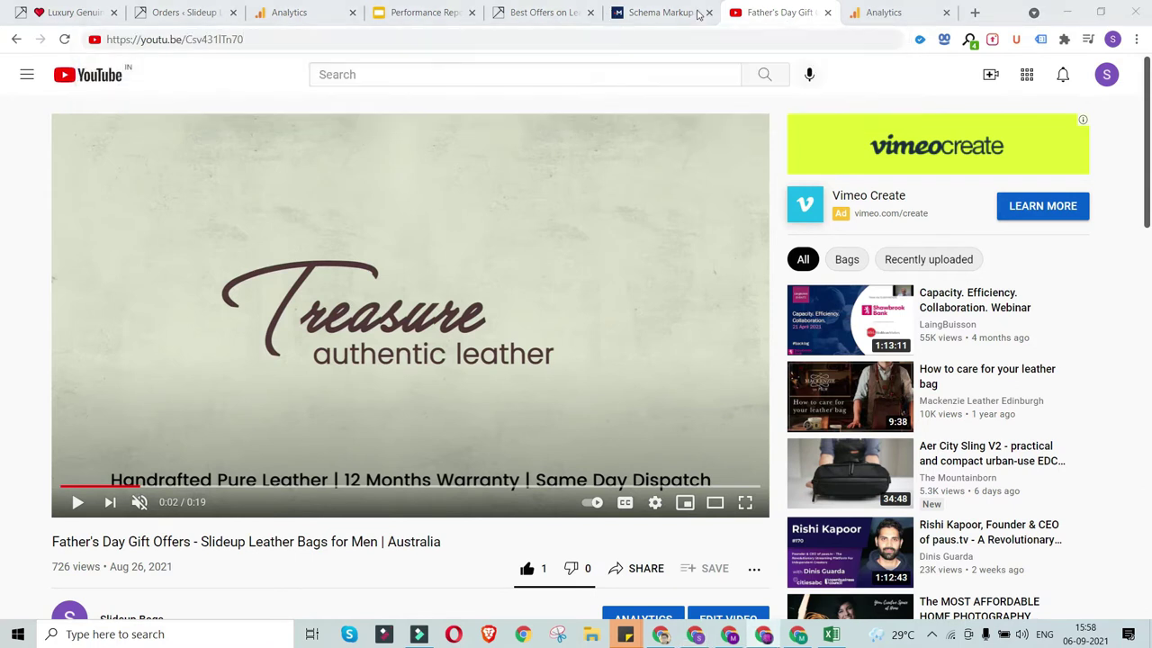
pyautogui.click(975, 13)
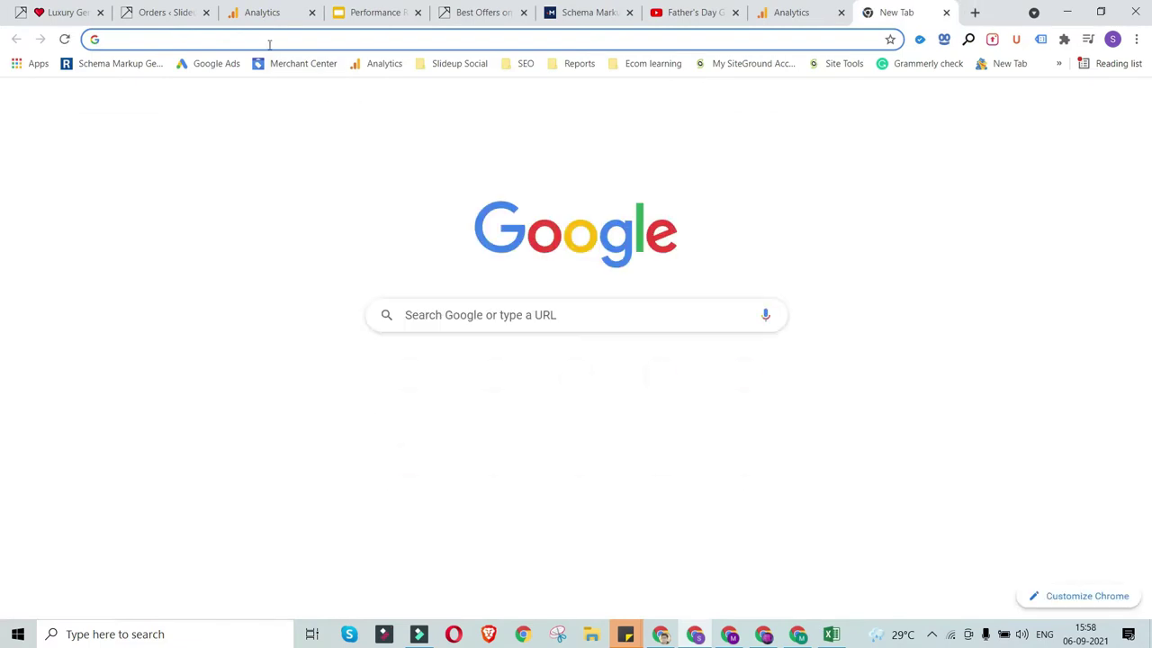
pyautogui.hotkey('ctrl', 'v')
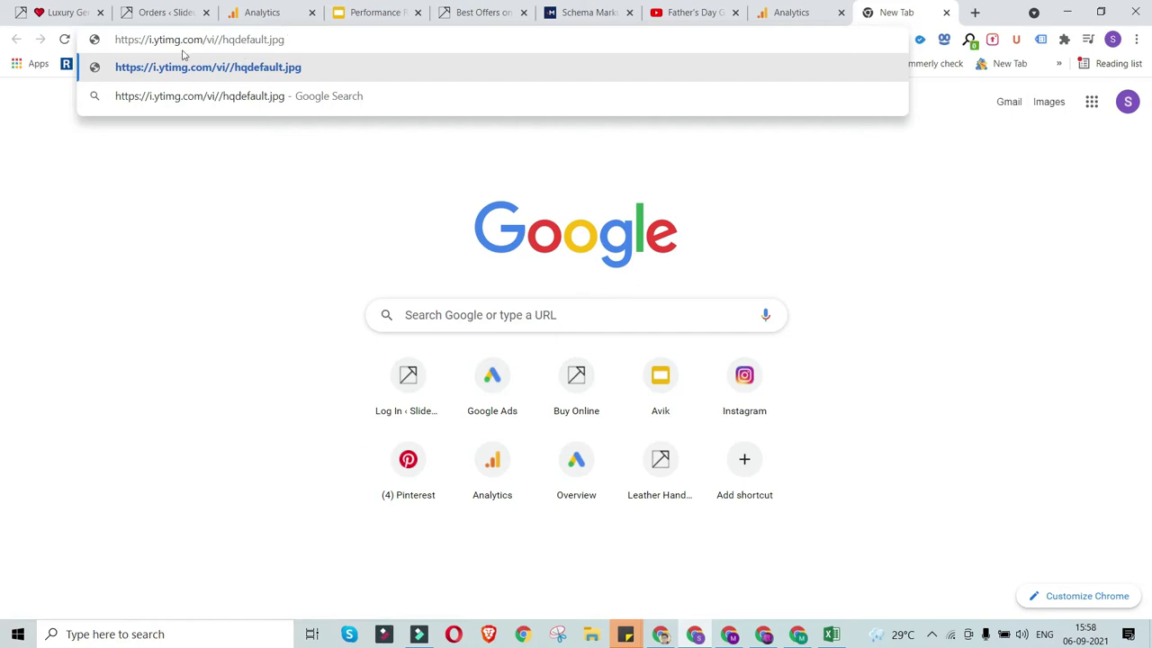
pyautogui.press('Return')
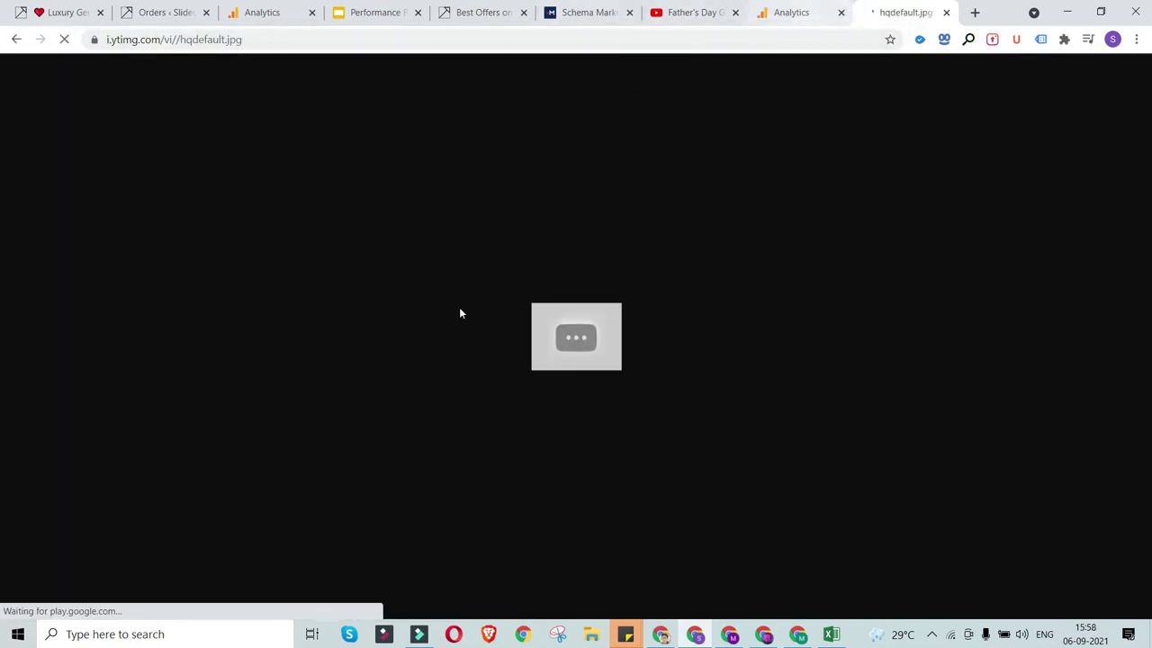
pyautogui.click(681, 13)
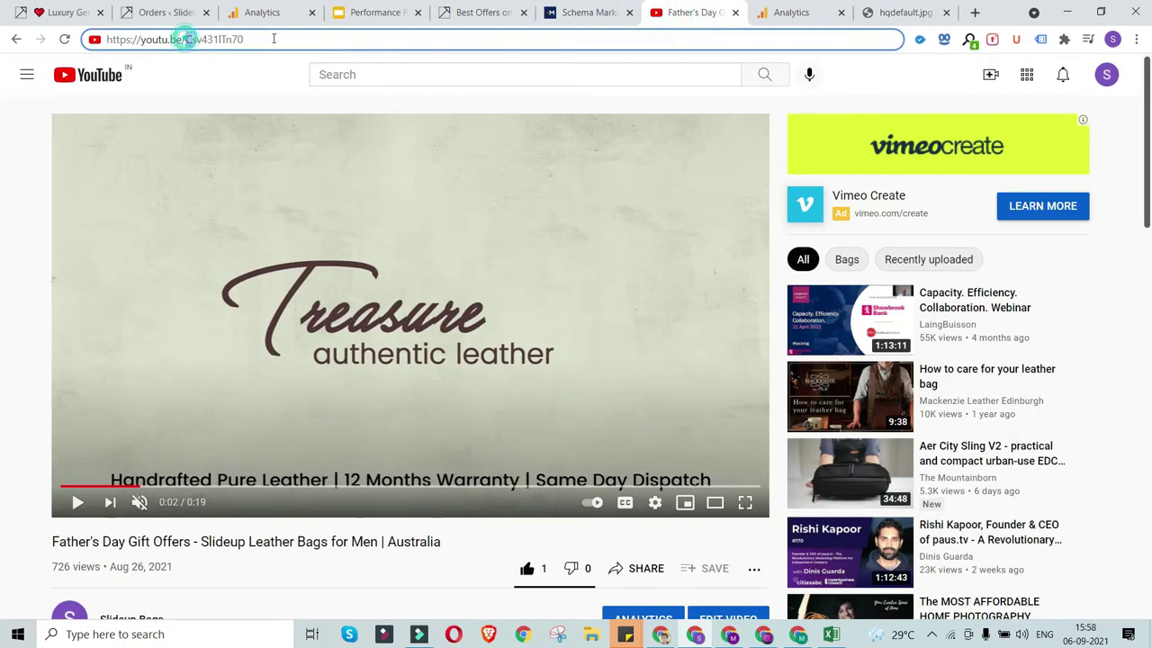
pyautogui.moveTo(186, 39); pyautogui.dragTo(274, 41)
pyautogui.click(900, 12)
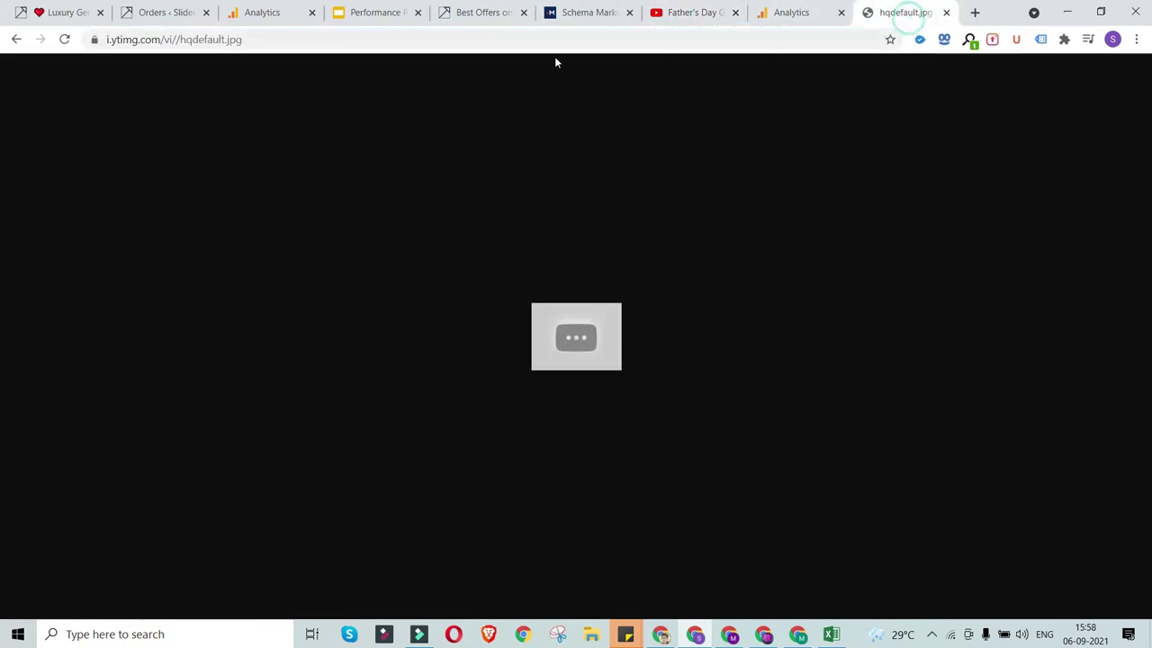
pyautogui.moveTo(165, 38); pyautogui.dragTo(201, 47)
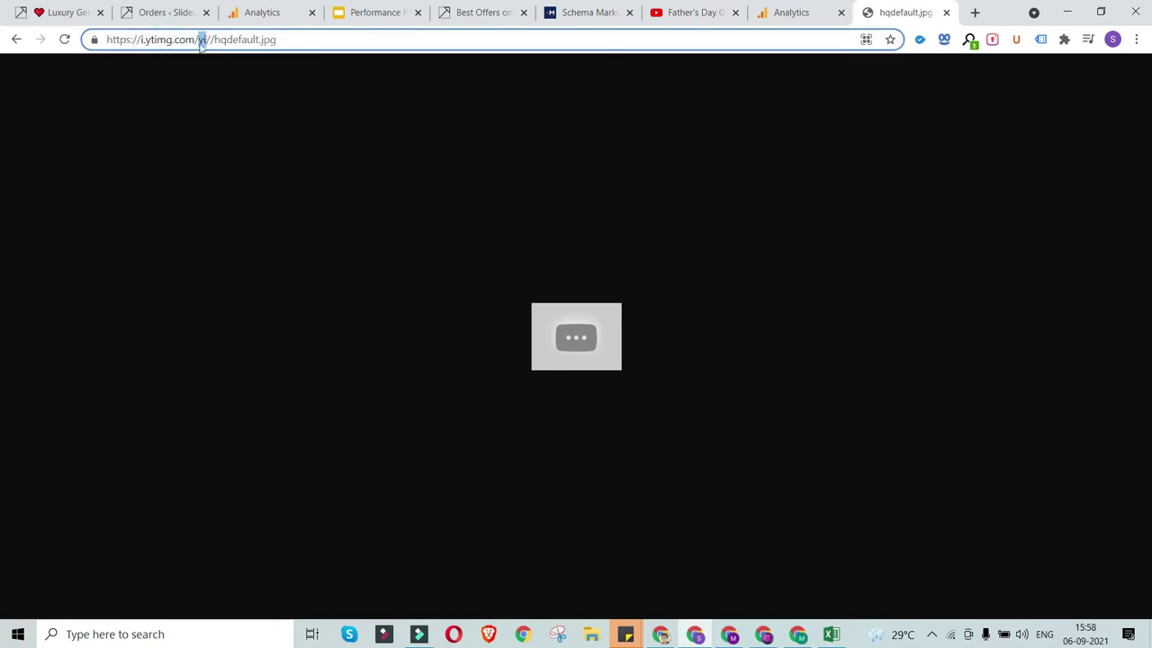
pyautogui.click(210, 40)
pyautogui.hotkey('ctrl', 'v')
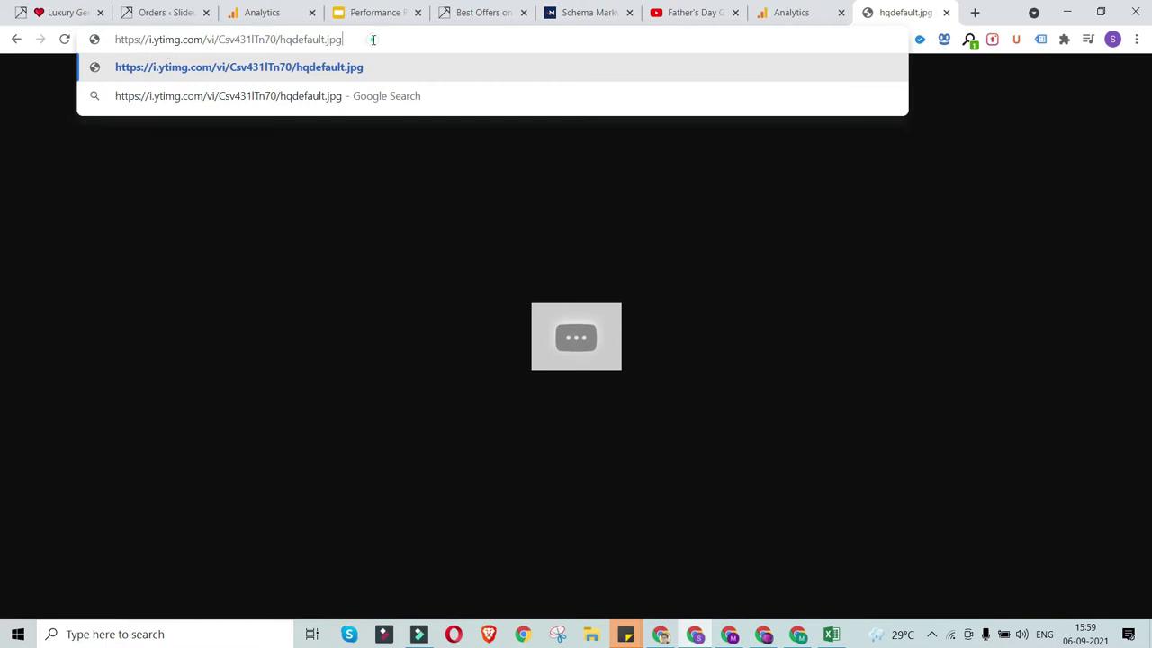
pyautogui.press('Return')
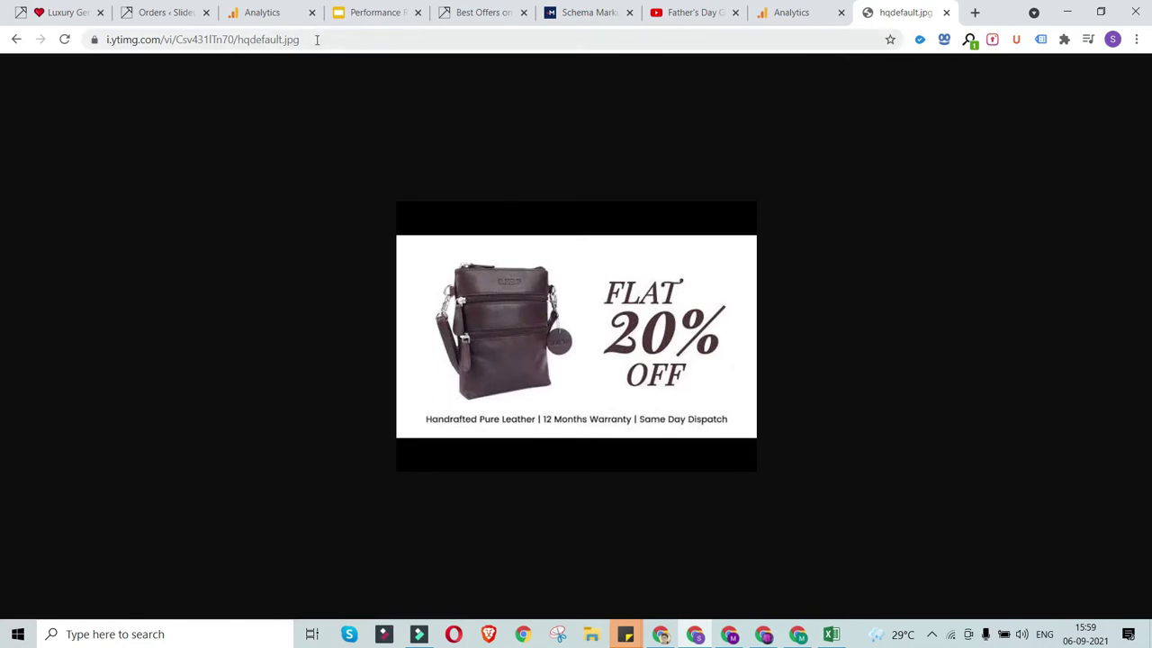
pyautogui.click(334, 38)
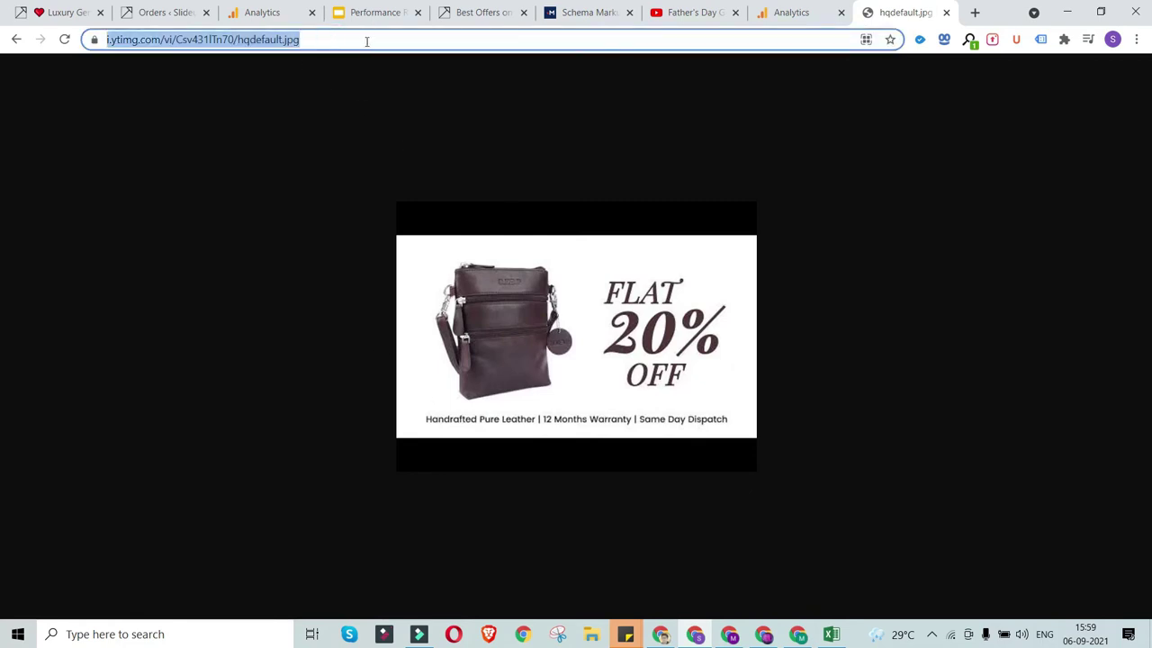
# Paste the hqdefault.jpg thumbnail address into Thumbnail URL #1.
pyautogui.click(585, 13)
pyautogui.click(325, 360)
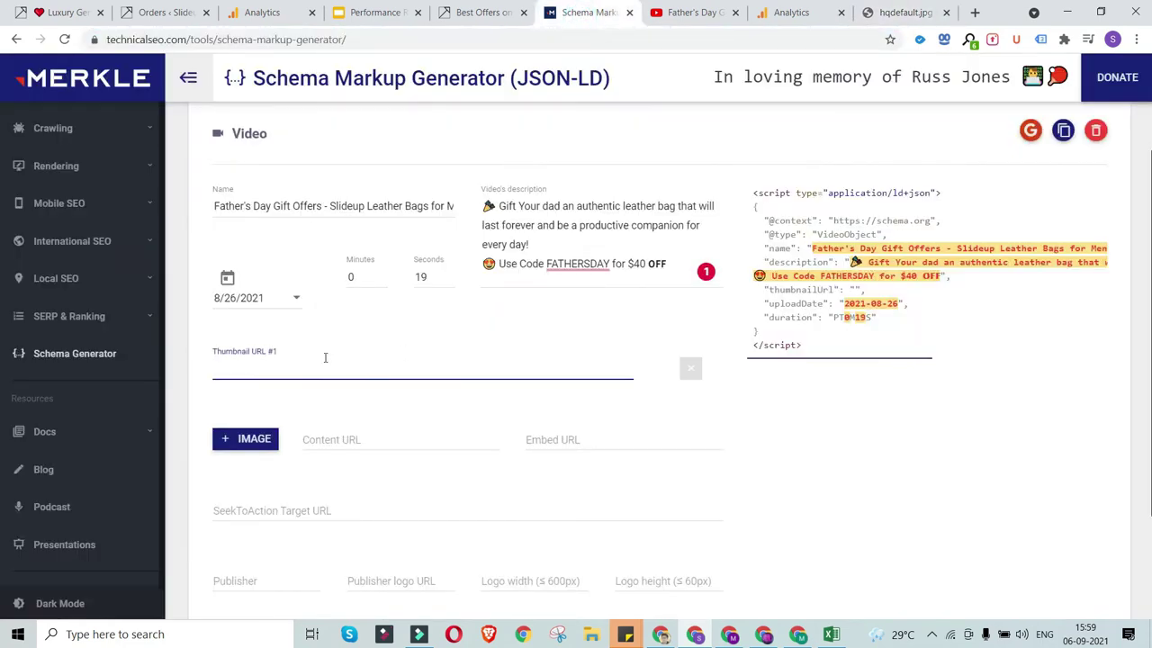
pyautogui.hotkey('ctrl', 'v')
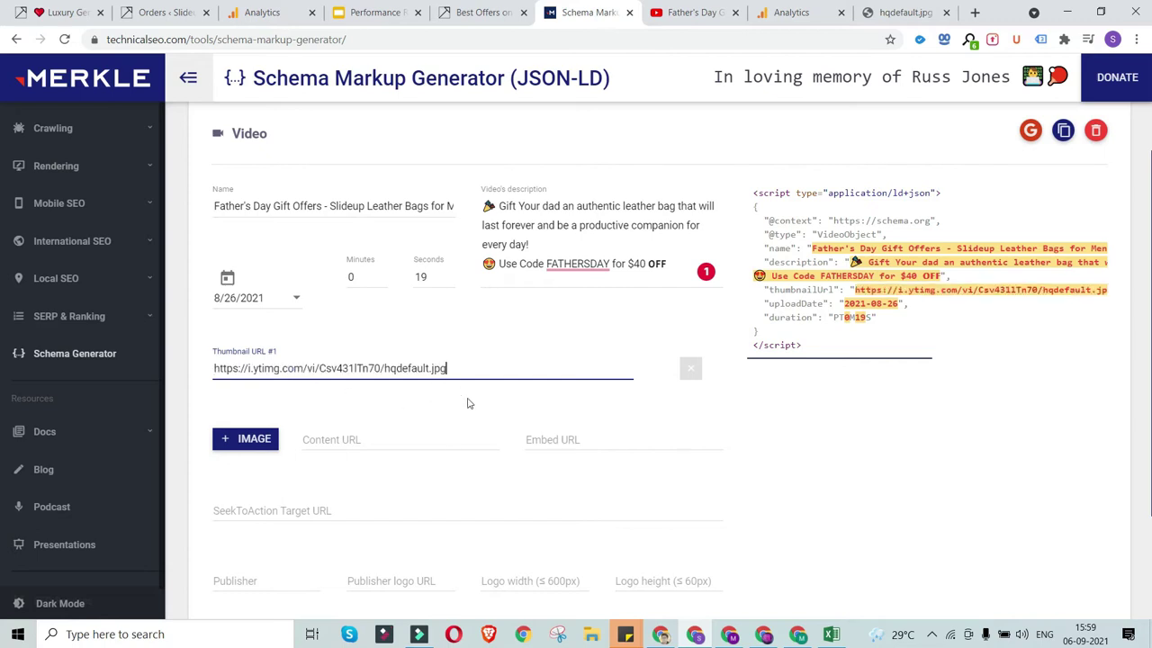
pyautogui.scroll(-1, 468, 404)
pyautogui.click(378, 364)
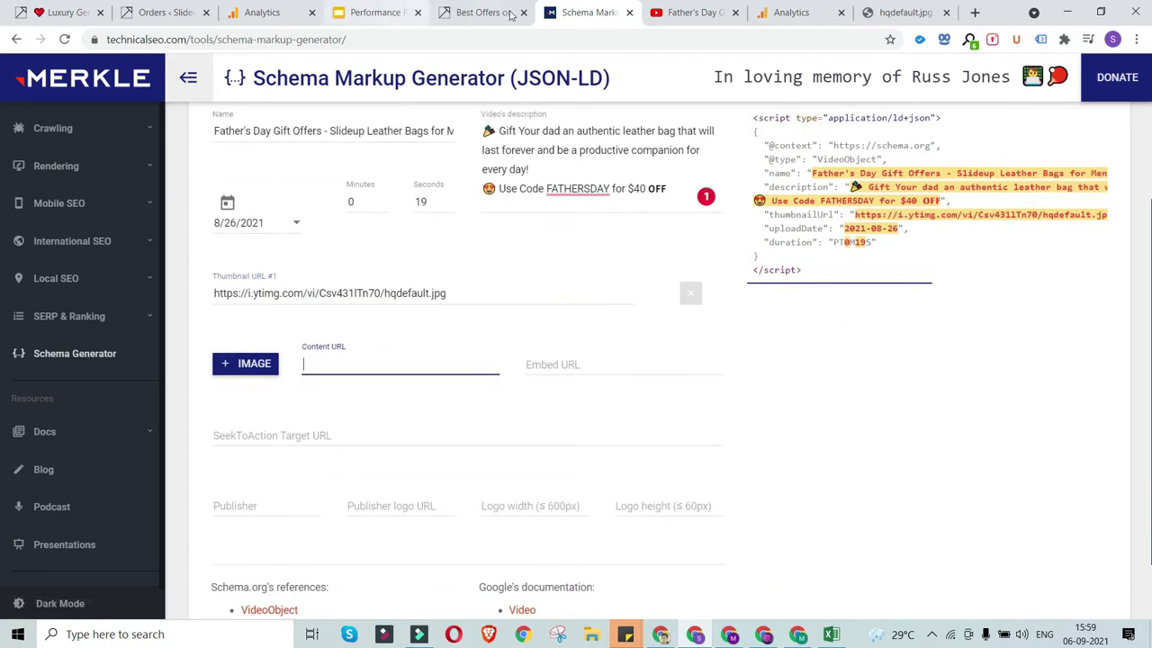
# Copy the video's youtu.be link from the player and paste it as the Content URL.
pyautogui.click(689, 12)
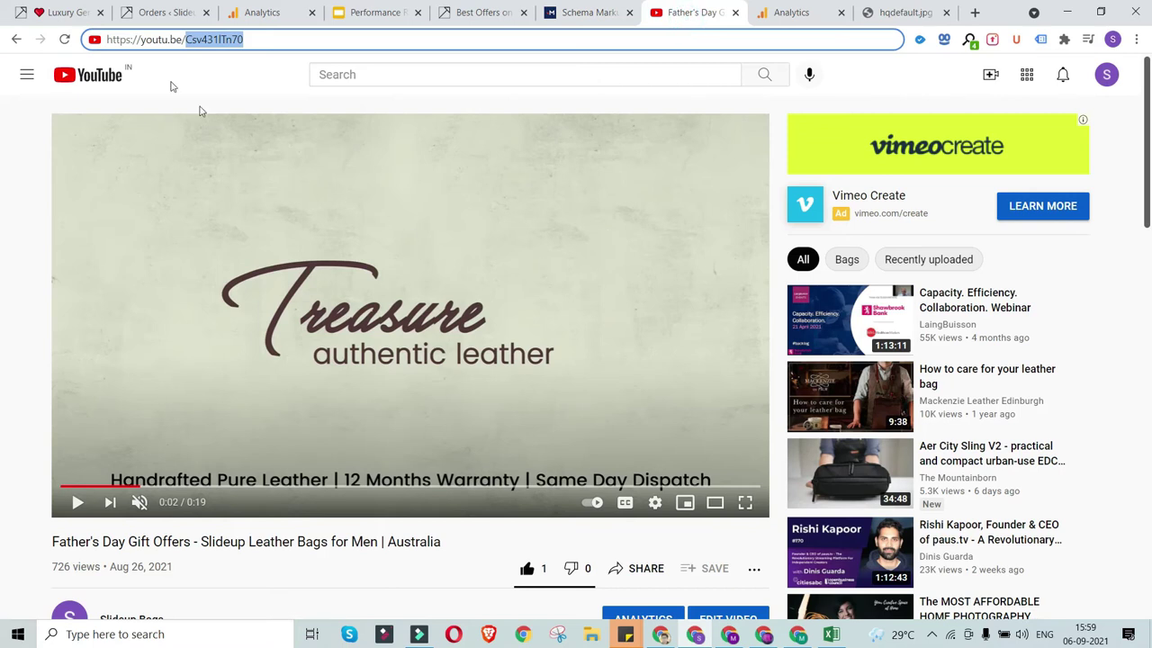
pyautogui.rightClick(362, 157)
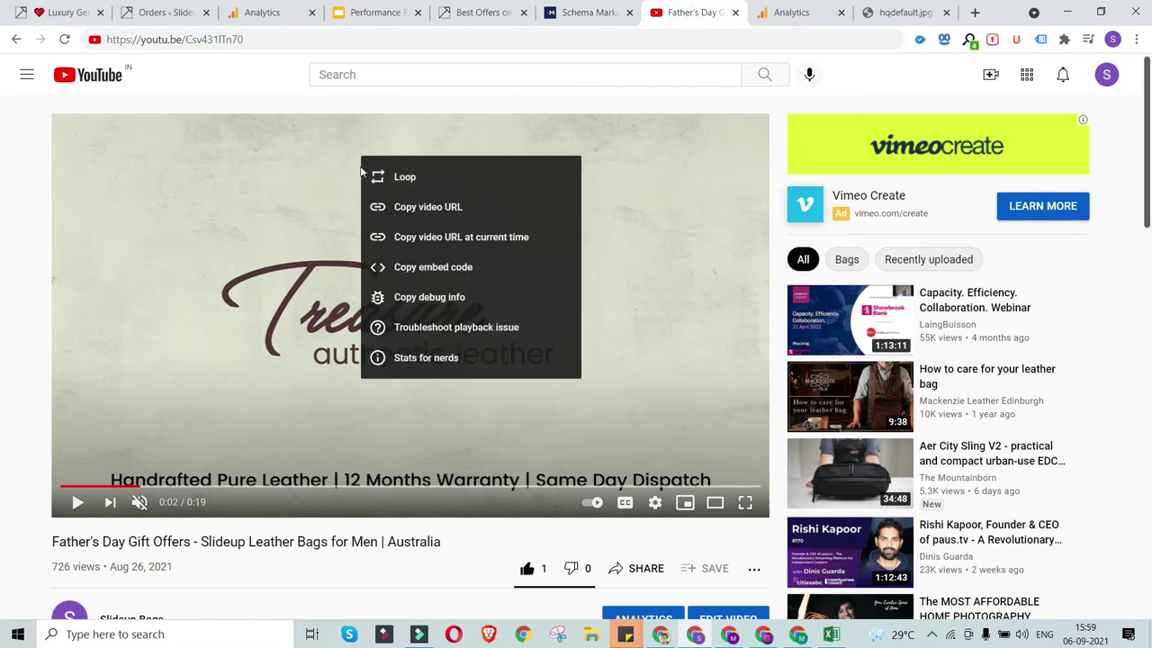
pyautogui.click(440, 212)
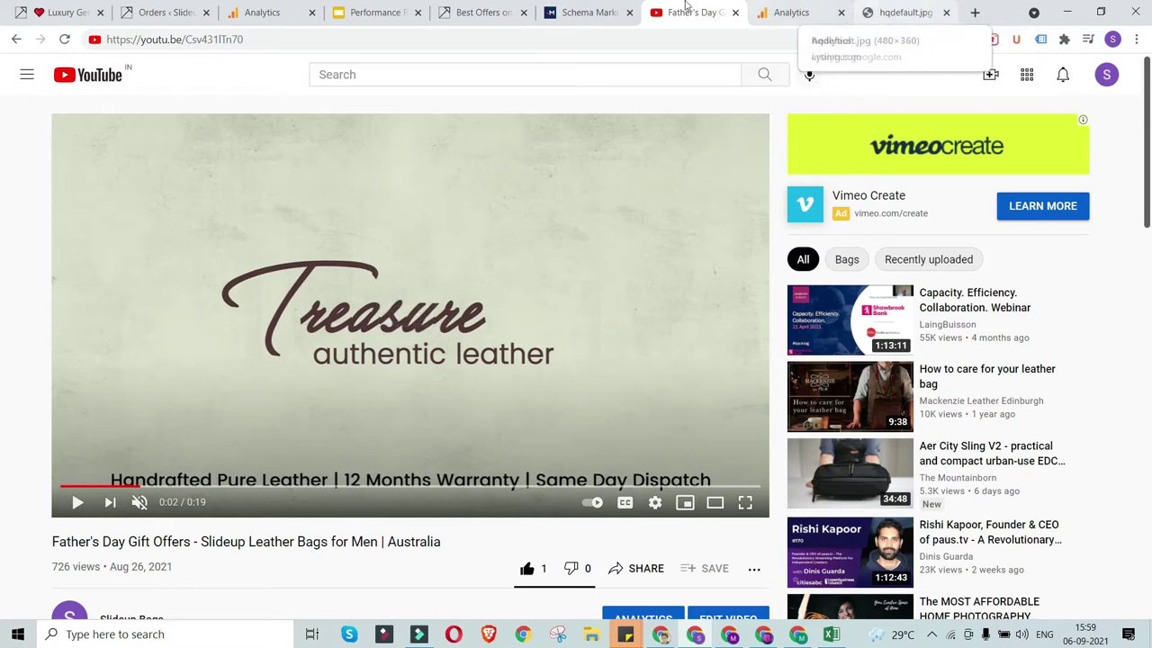
pyautogui.click(596, 11)
pyautogui.hotkey('ctrl', 'v')
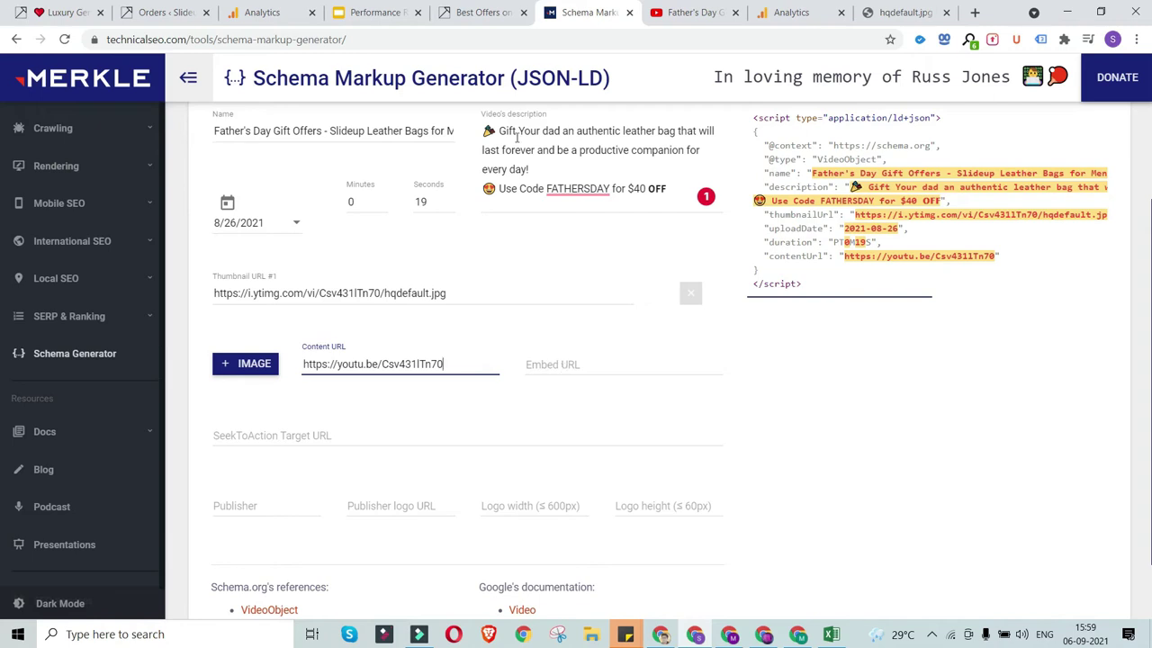
pyautogui.click(675, 12)
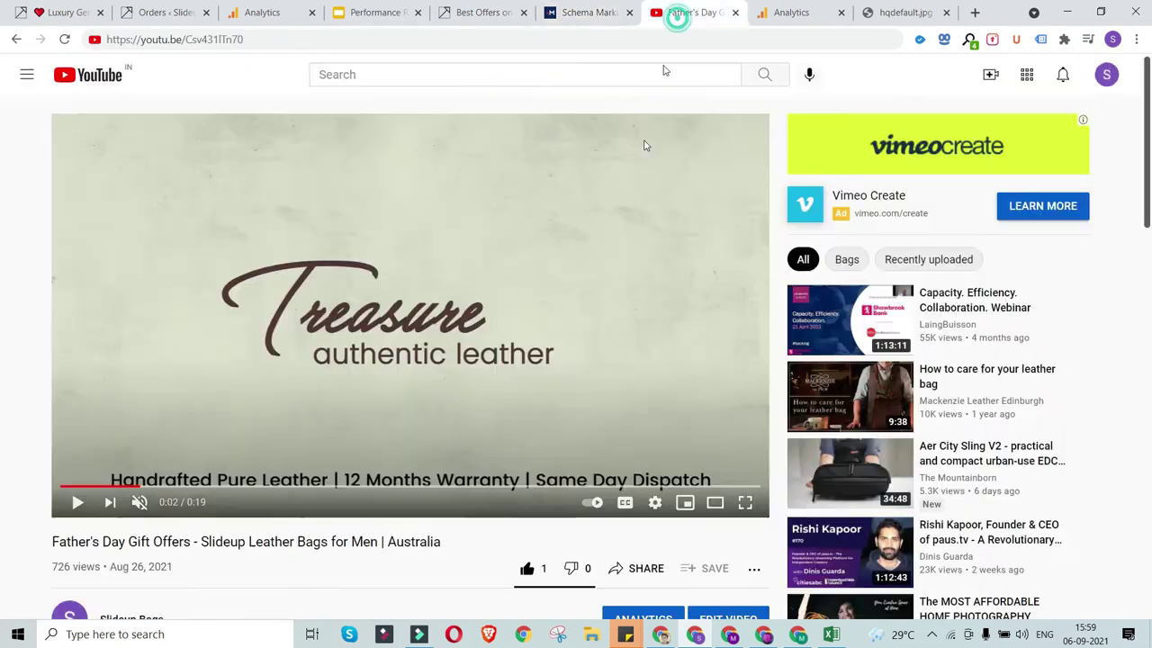
# Copy the YouTube video's embed code and paste it into the address bar.
pyautogui.rightClick(450, 215)
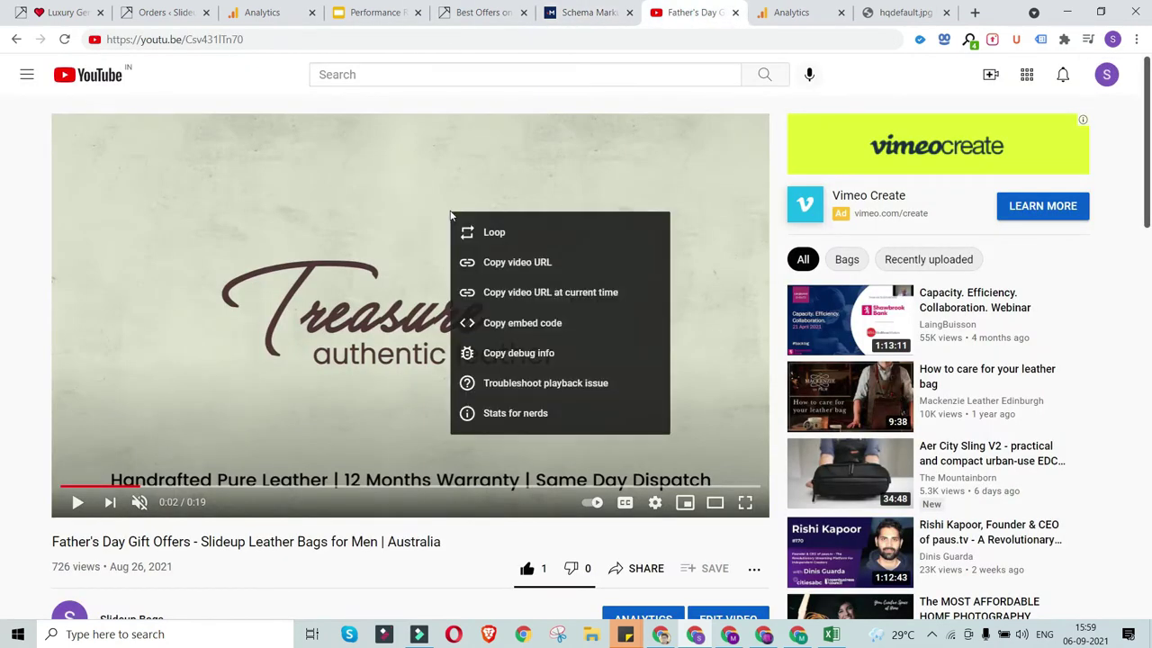
pyautogui.click(538, 332)
pyautogui.click(385, 40)
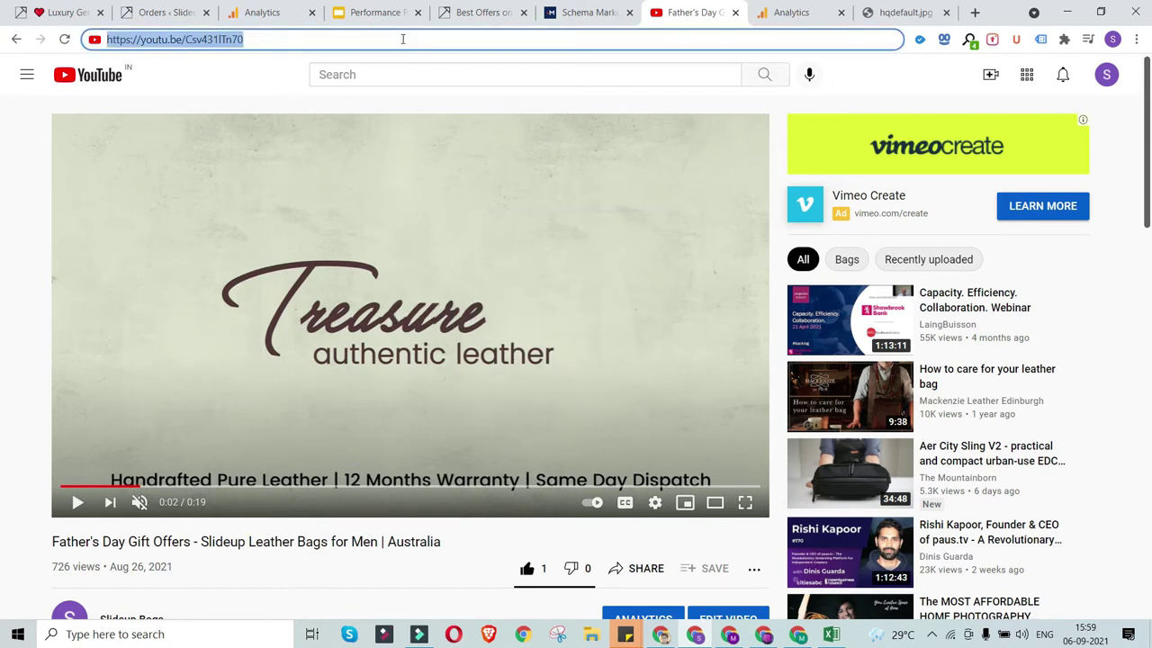
pyautogui.hotkey('ctrl', 'v')
# Pick out the embed URL from the iframe code's src attribute.
pyautogui.moveTo(288, 38); pyautogui.dragTo(27, 39)
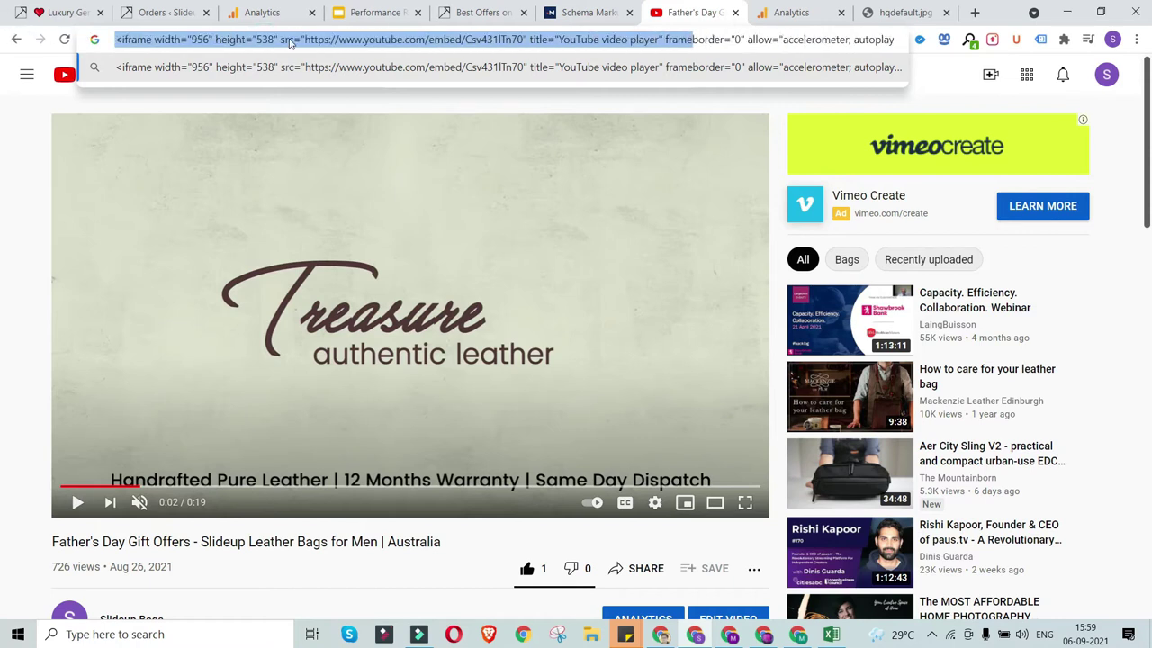
pyautogui.rightClick(438, 199)
pyautogui.click(404, 41)
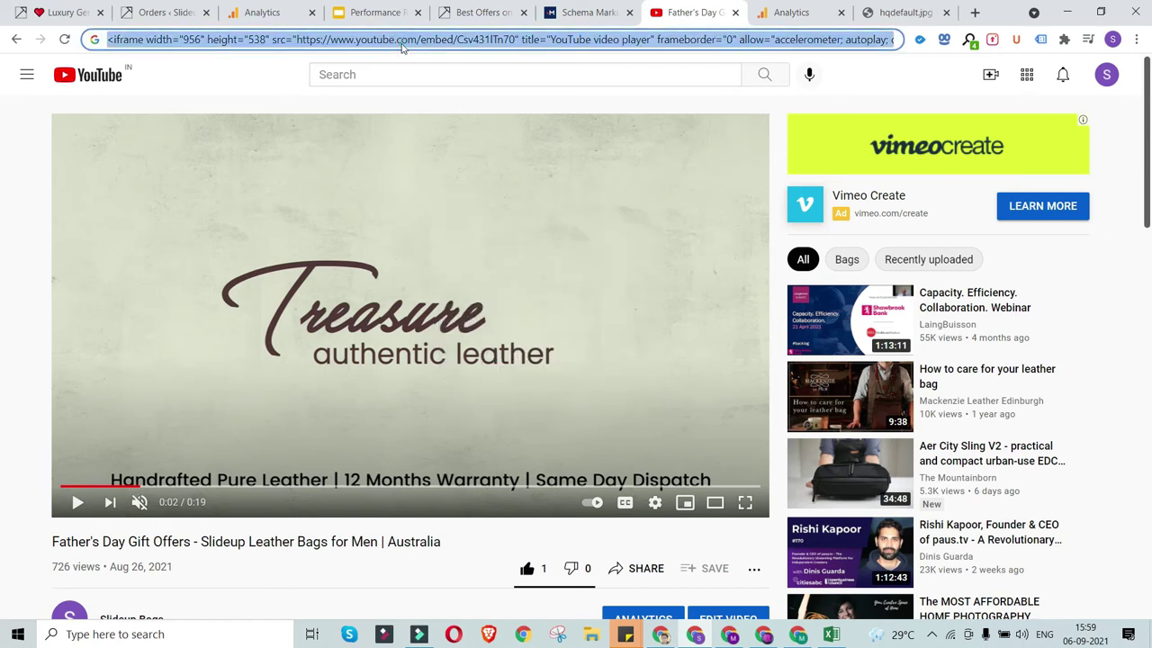
pyautogui.click(293, 40)
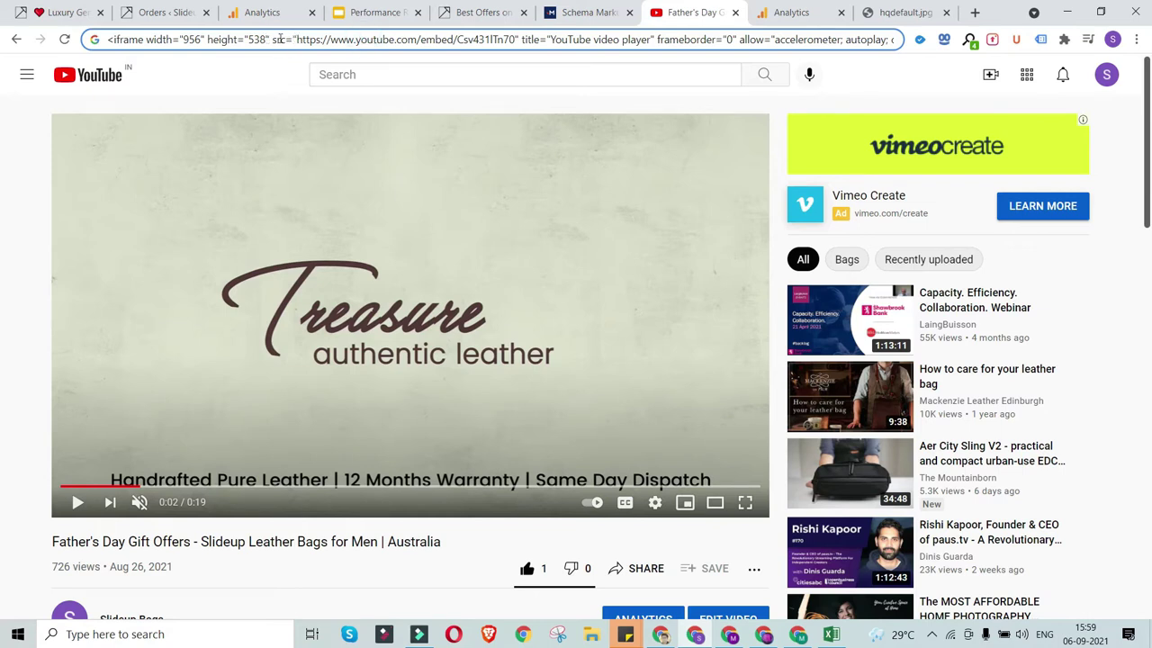
pyautogui.moveTo(298, 40); pyautogui.dragTo(517, 39)
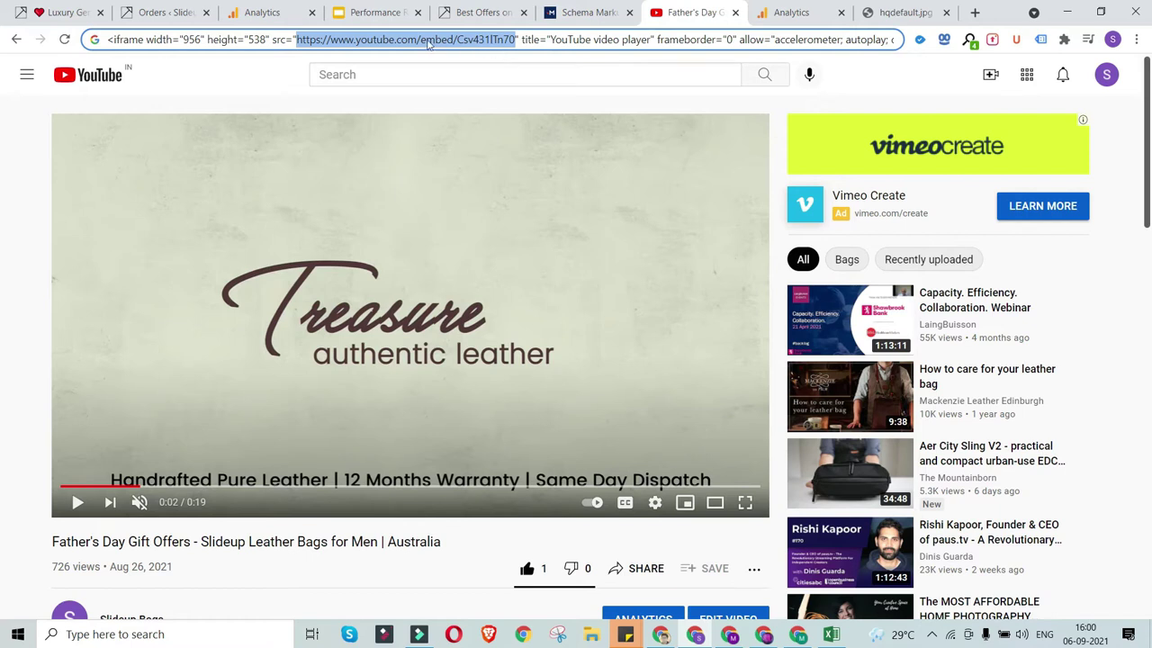
pyautogui.click(364, 39)
pyautogui.moveTo(421, 40); pyautogui.dragTo(451, 39)
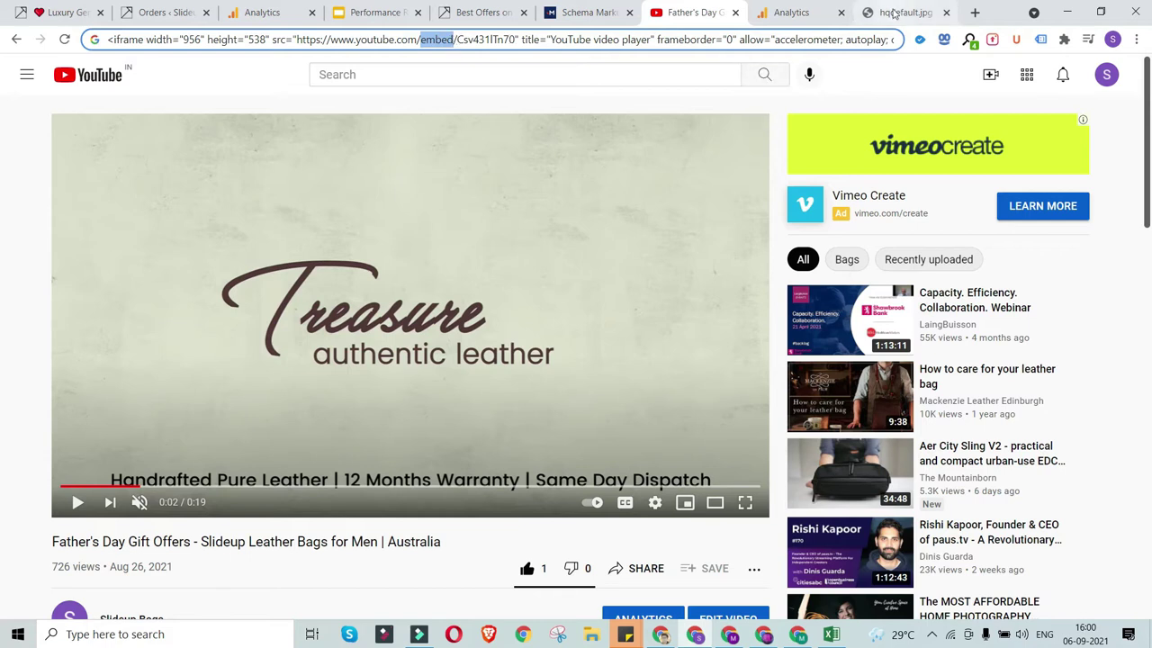
pyautogui.click(599, 13)
pyautogui.click(550, 365)
pyautogui.hotkey('ctrl', 'v')
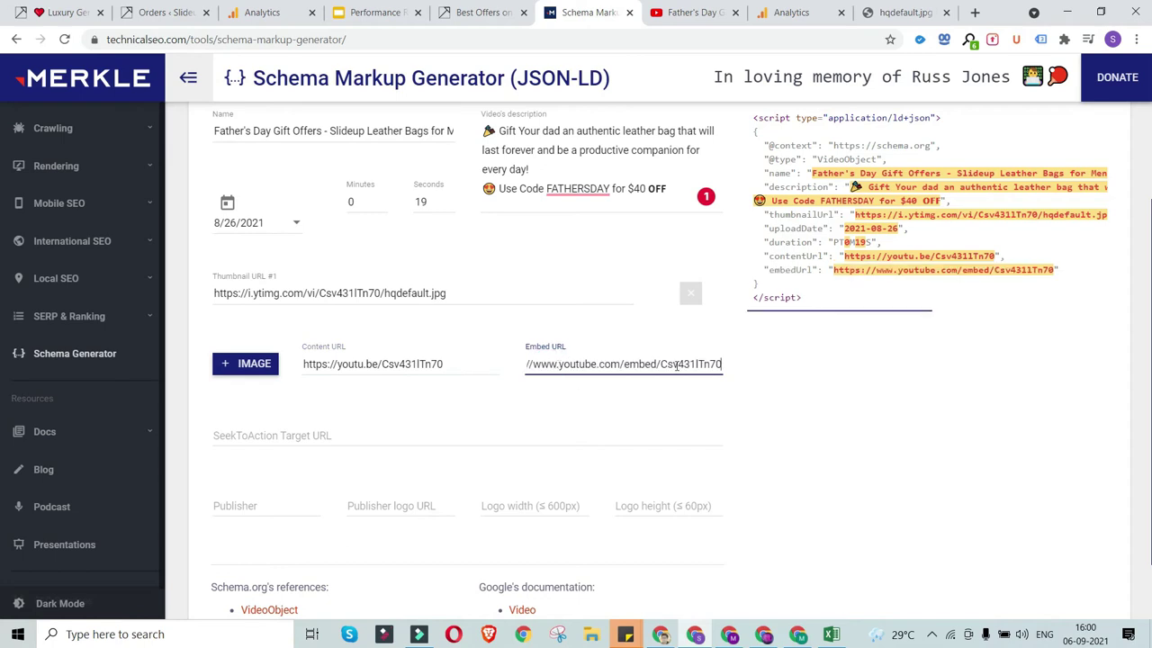
pyautogui.click(389, 439)
pyautogui.scroll(-1, 387, 440)
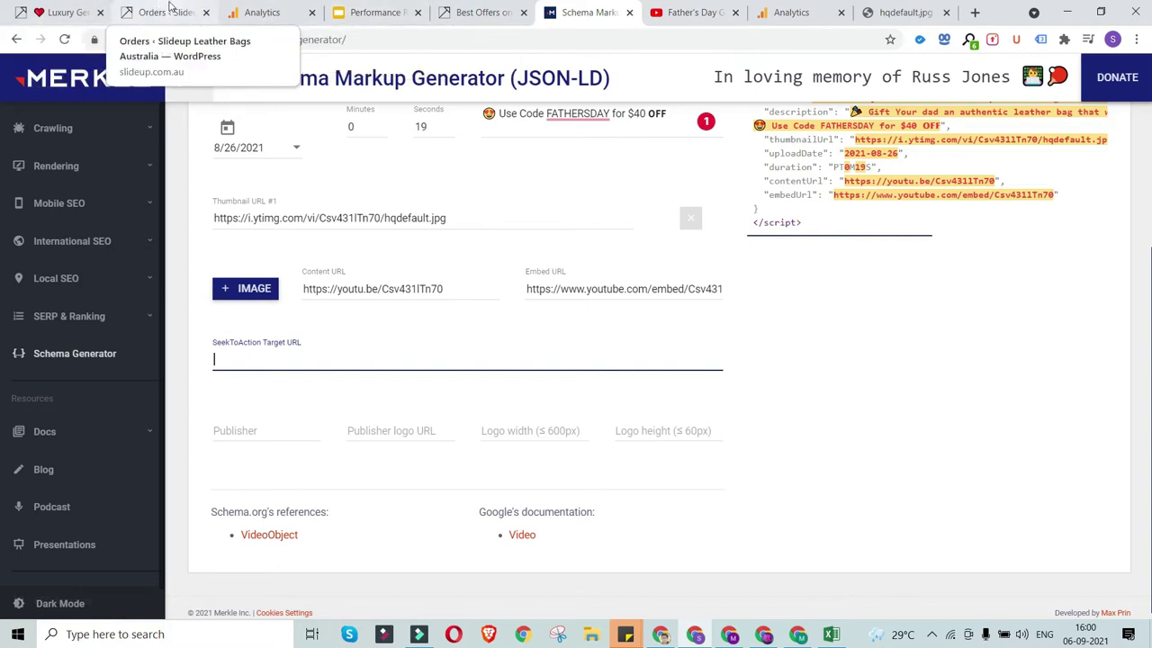
pyautogui.click(471, 12)
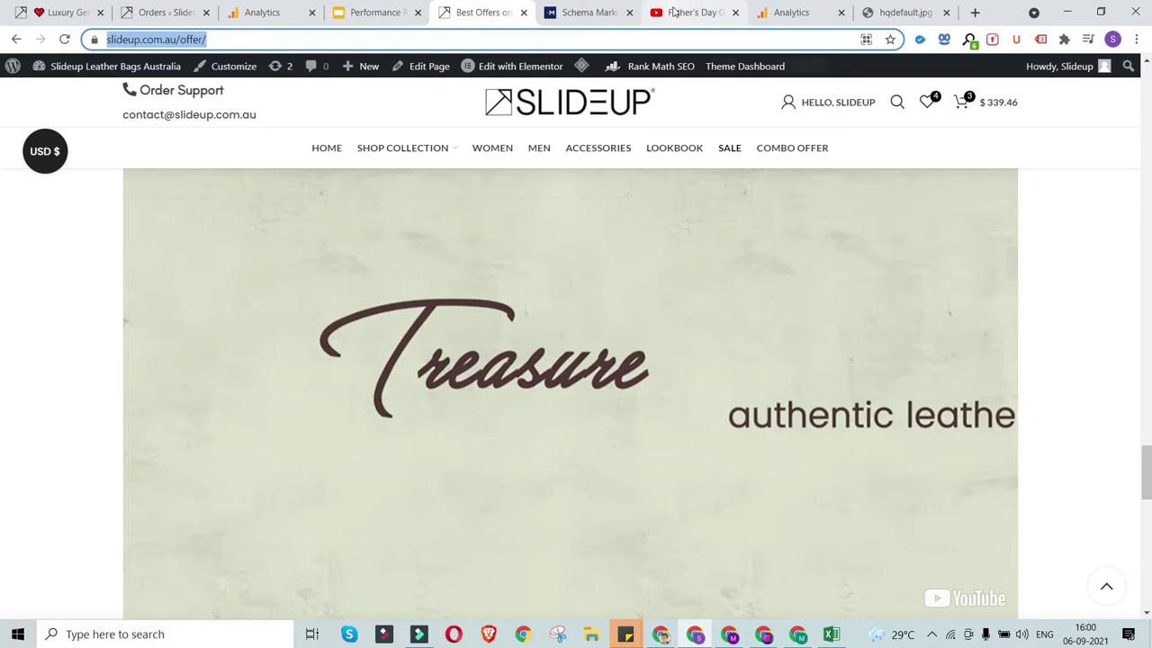
pyautogui.click(586, 13)
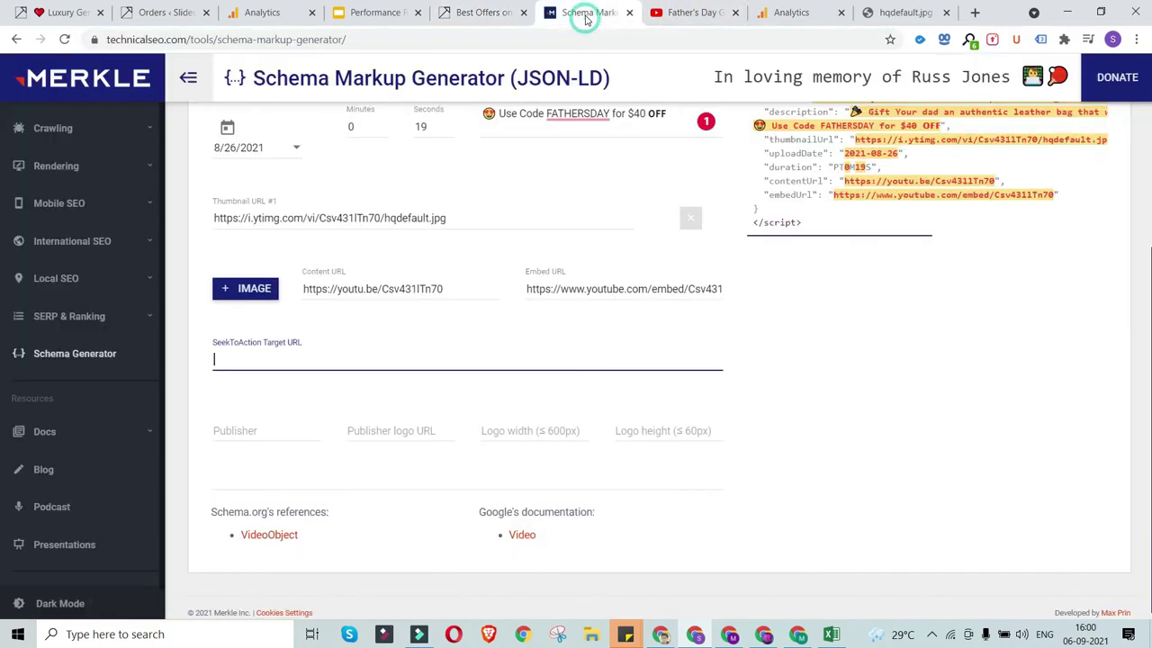
pyautogui.hotkey('ctrl', 'v')
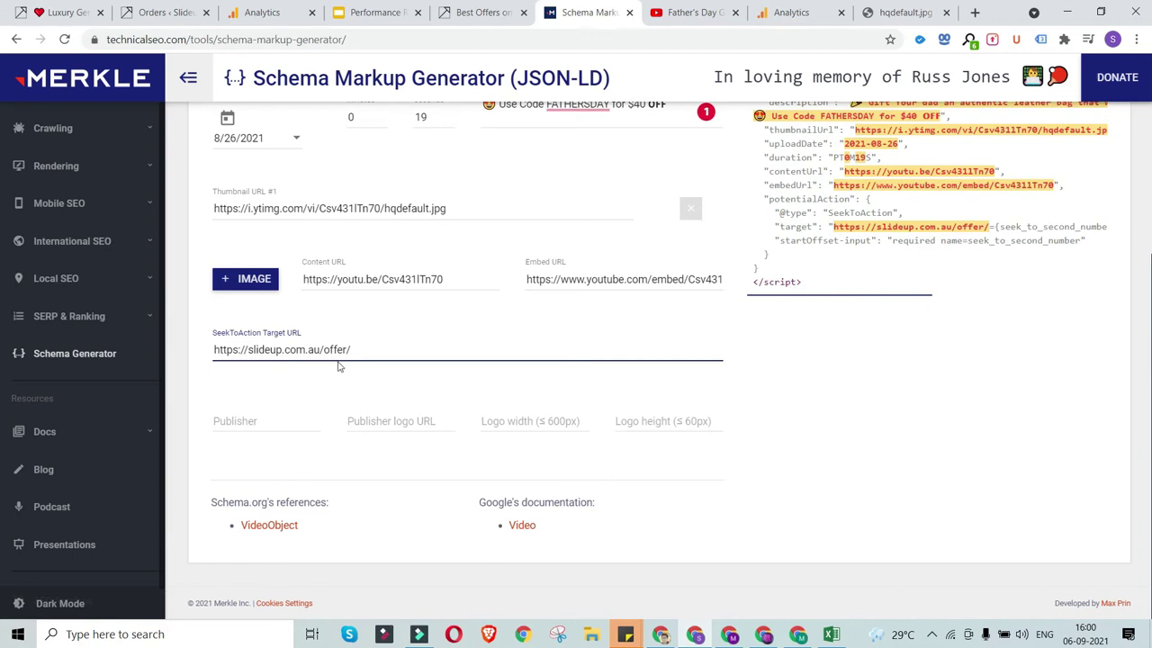
pyautogui.click(279, 430)
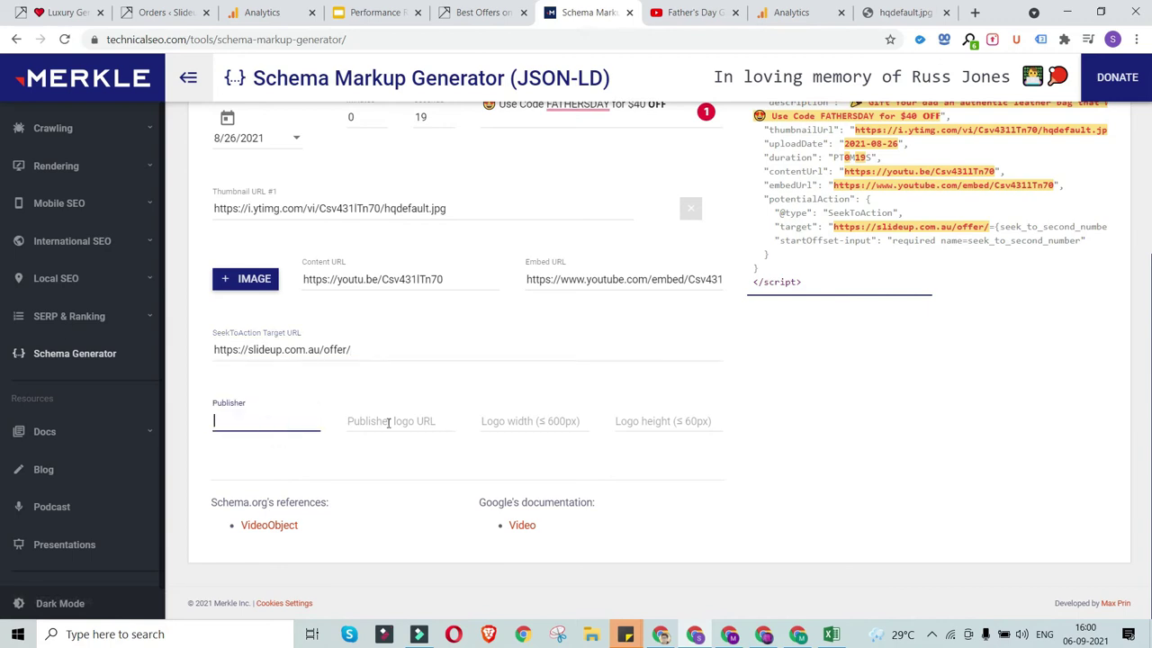
# Enter SLIDEUP as the publisher name.
pyautogui.write('SLID')
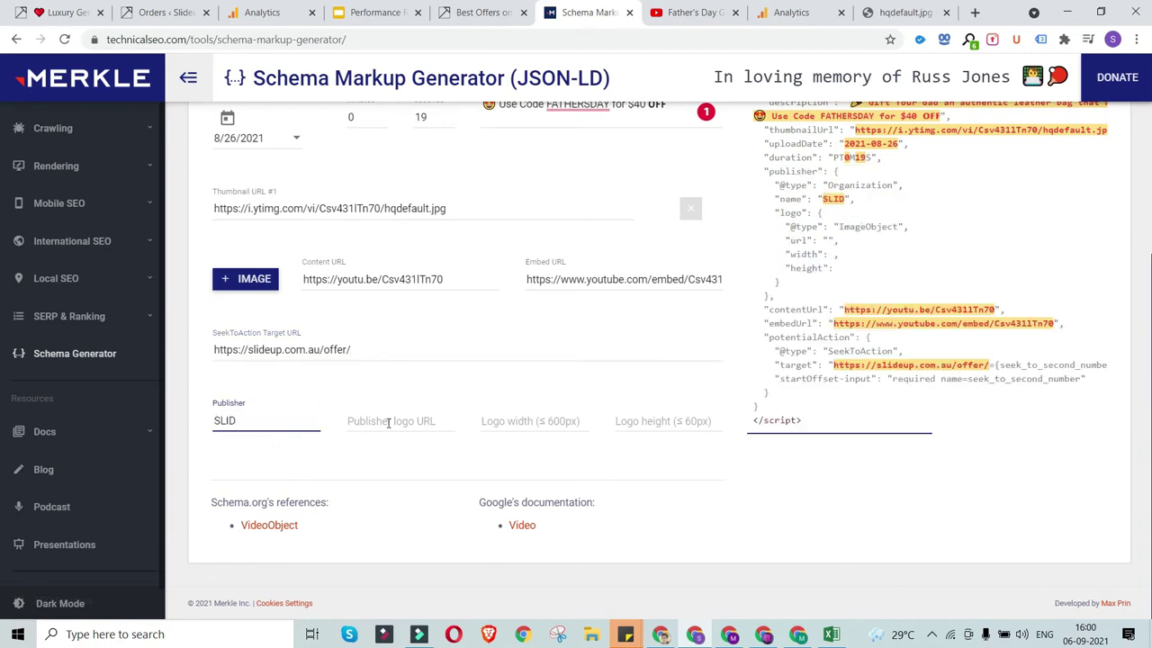
pyautogui.write('EUP')
pyautogui.click(364, 456)
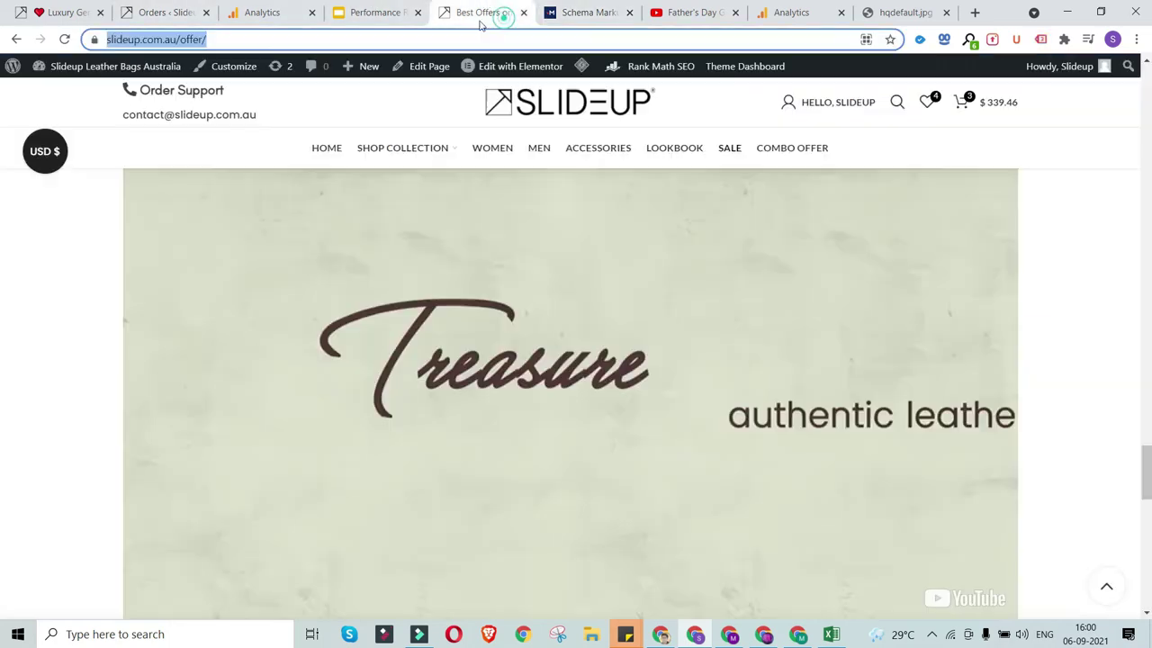
pyautogui.click(477, 11)
pyautogui.scroll(5, 175, 221)
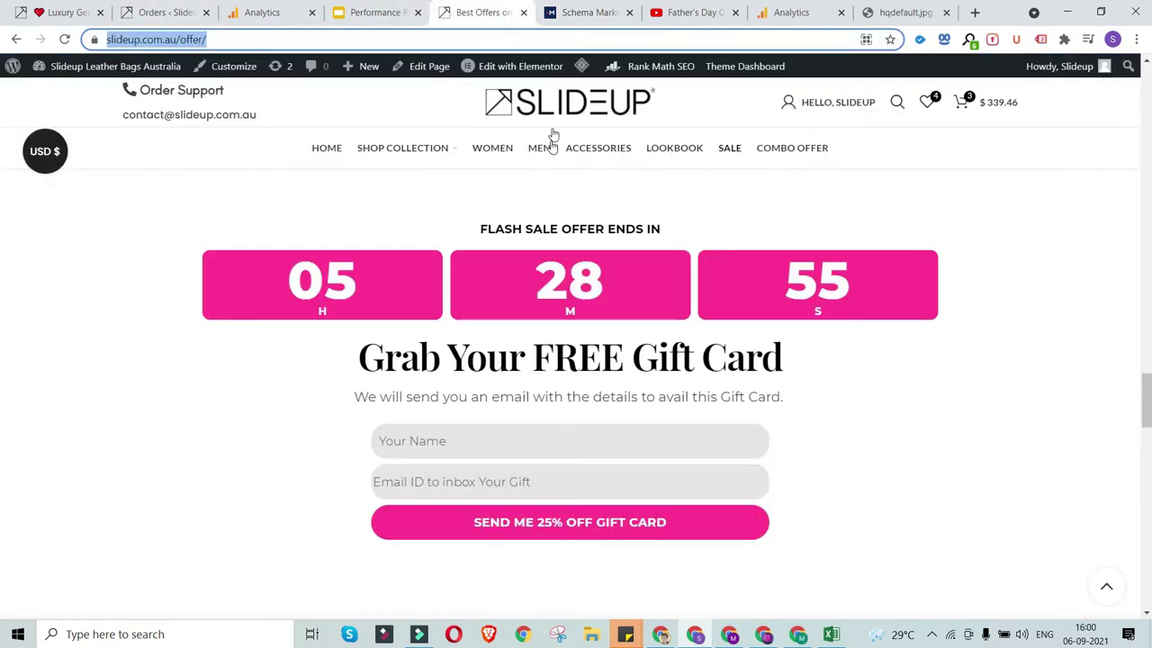
# Copy the site's logo.png address, load it in a tab, and use it as Publisher logo URL.
pyautogui.rightClick(561, 106)
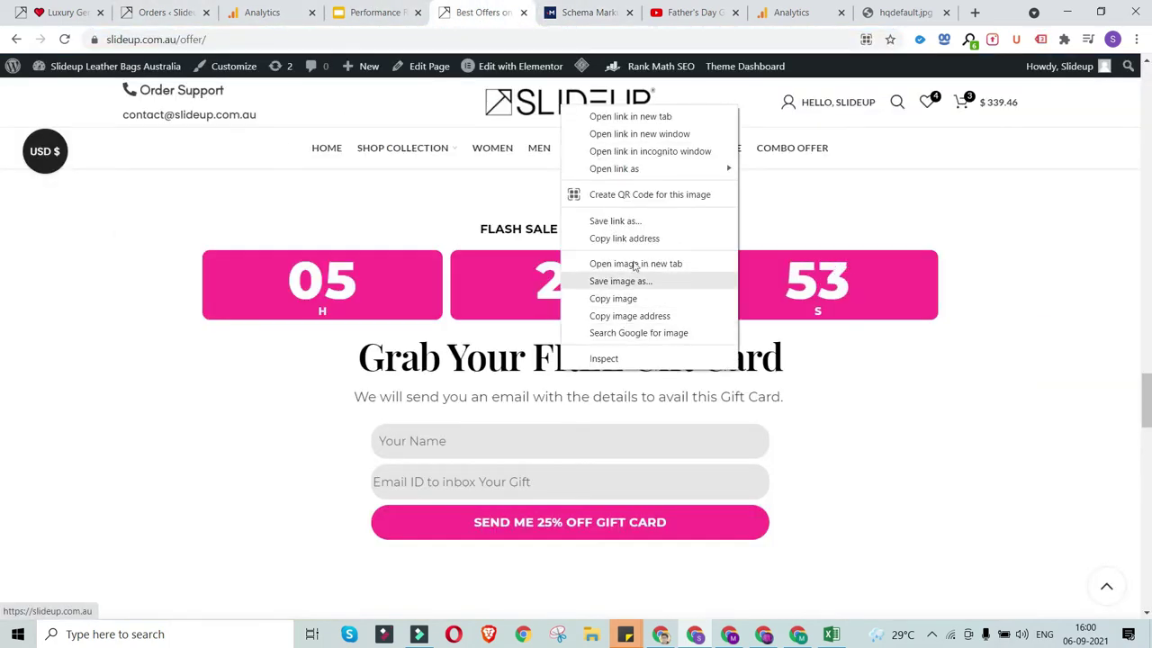
pyautogui.click(636, 318)
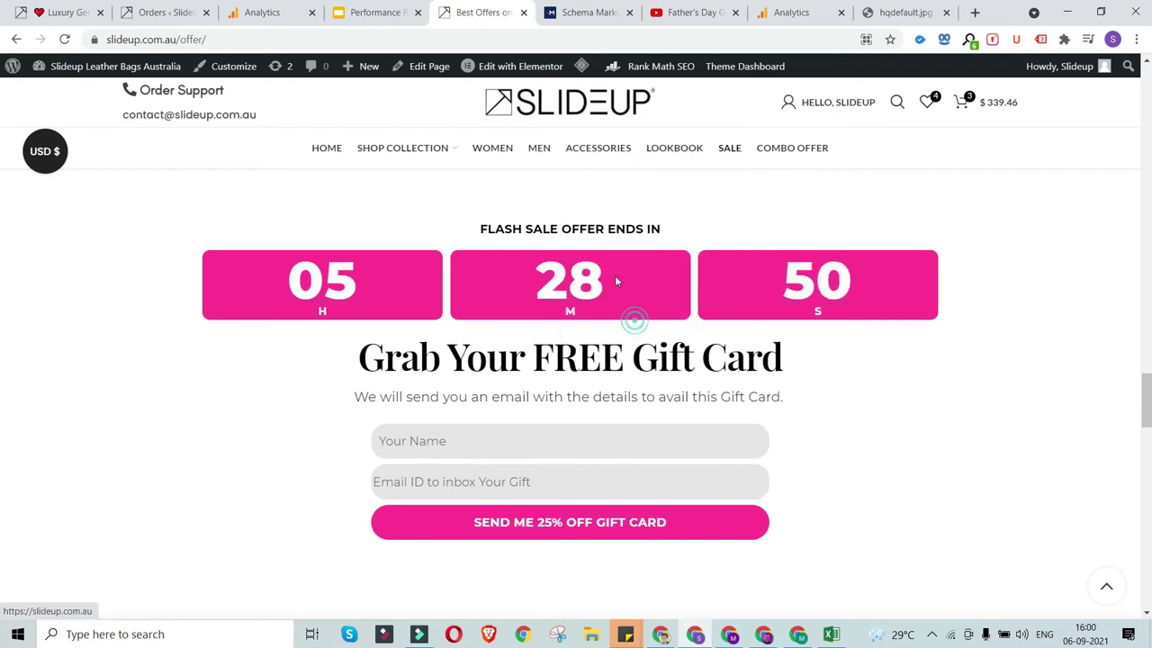
pyautogui.click(334, 46)
pyautogui.hotkey('ctrl', 'a')
pyautogui.hotkey('ctrl', 'v')
pyautogui.press('Return')
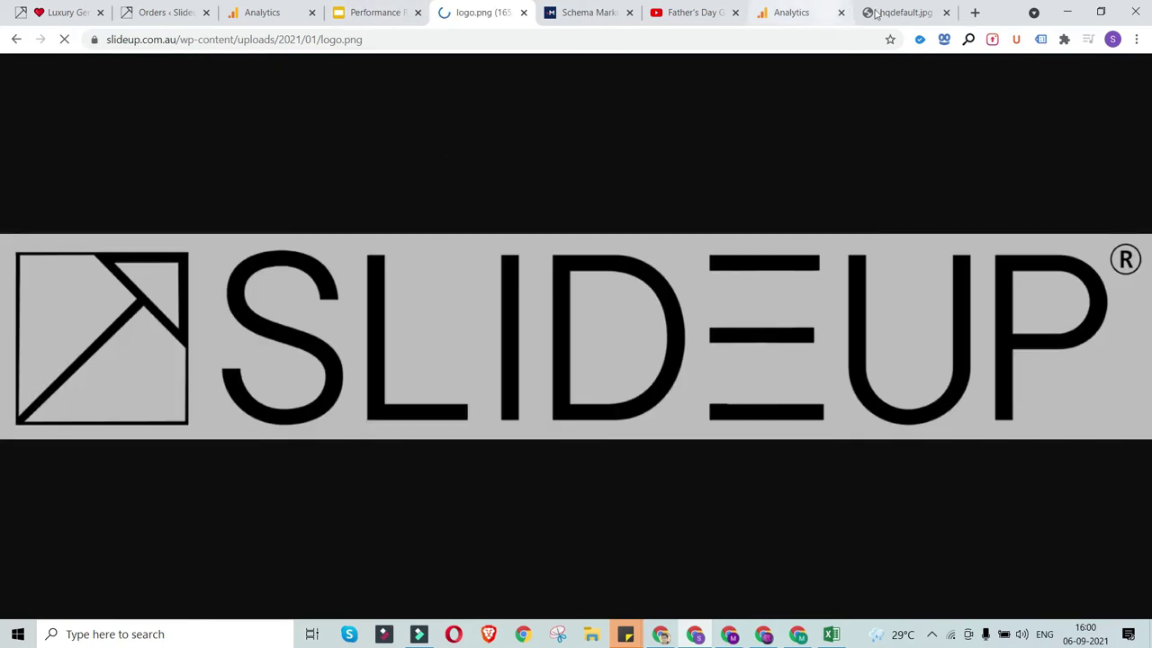
pyautogui.click(589, 13)
pyautogui.click(399, 418)
pyautogui.hotkey('ctrl', 'v')
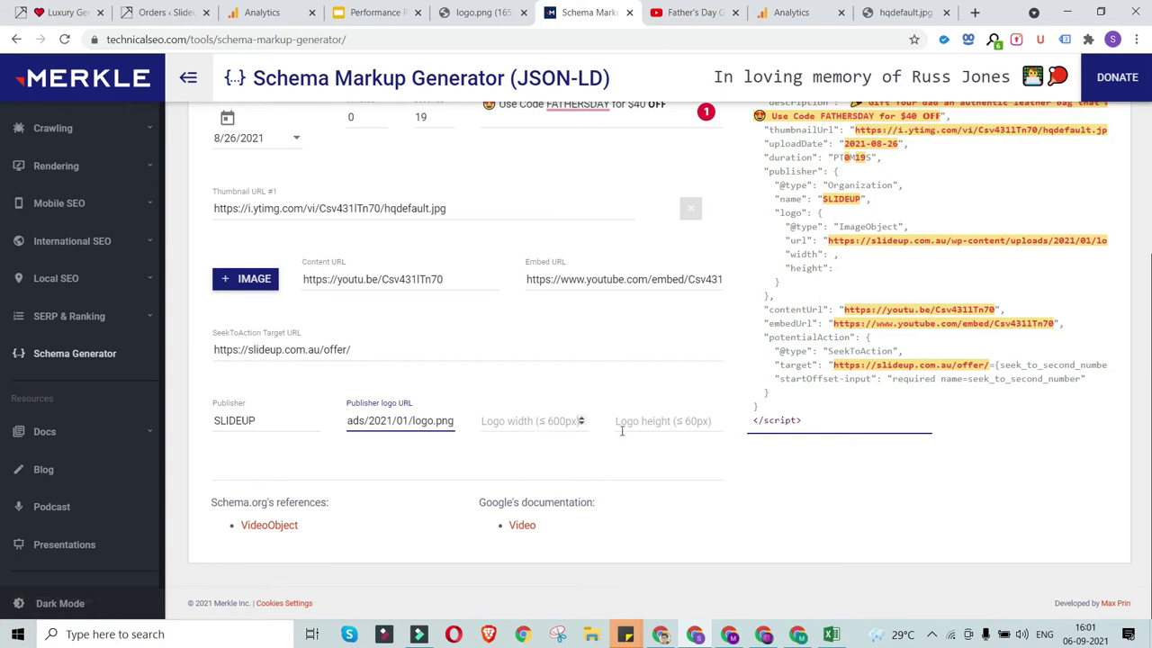
# Inspect the logo.png image in DevTools to read its 400 × 71 dimensions.
pyautogui.click(482, 12)
pyautogui.rightClick(518, 301)
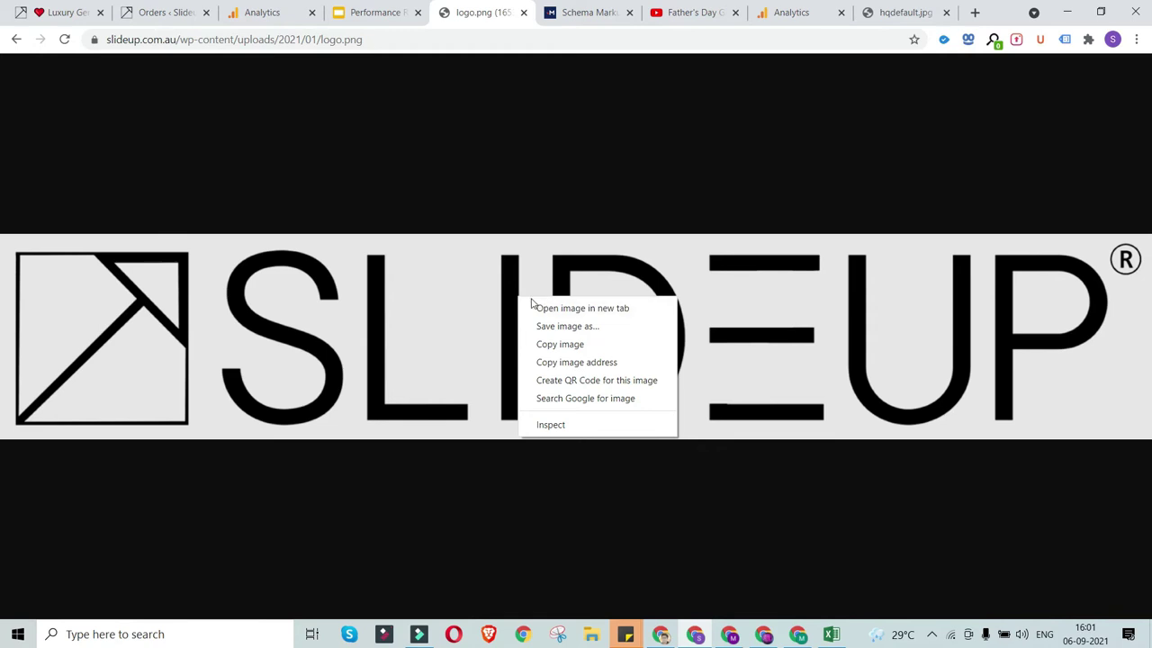
pyautogui.click(558, 425)
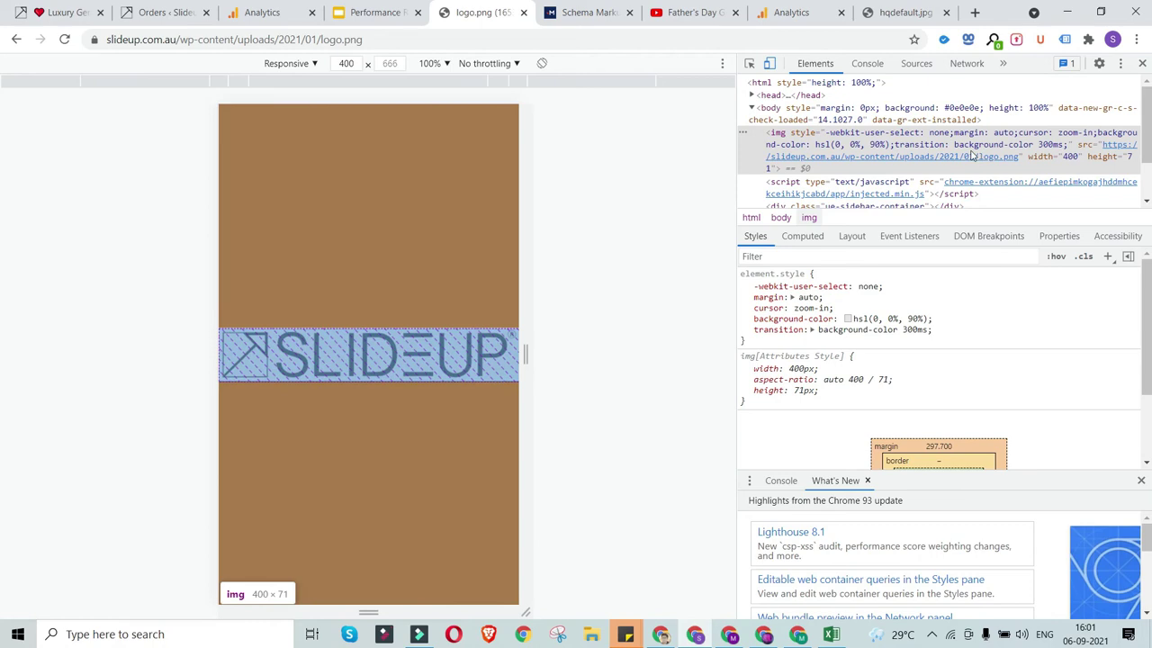
pyautogui.click(1011, 118)
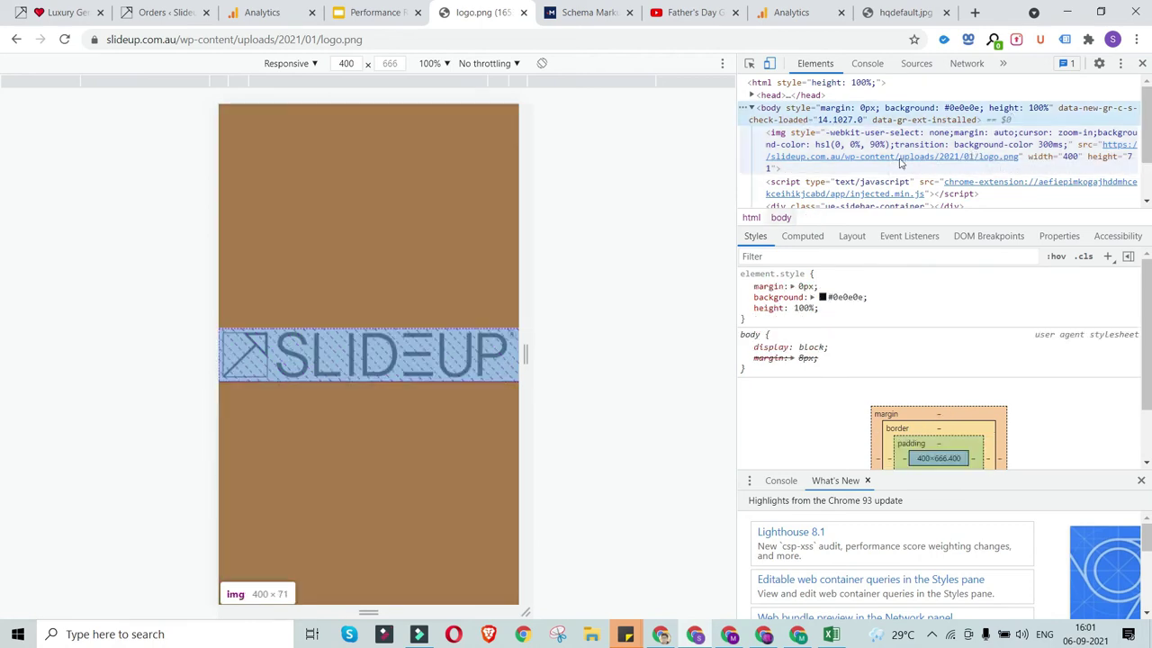
pyautogui.click(1053, 158)
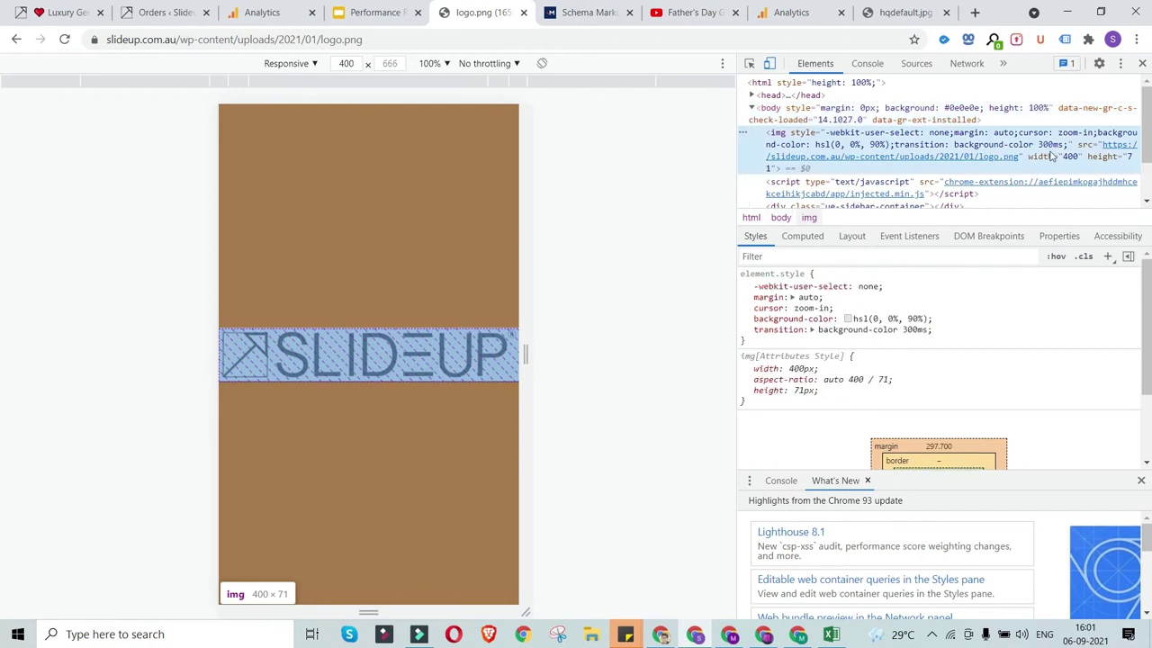
pyautogui.click(1070, 159)
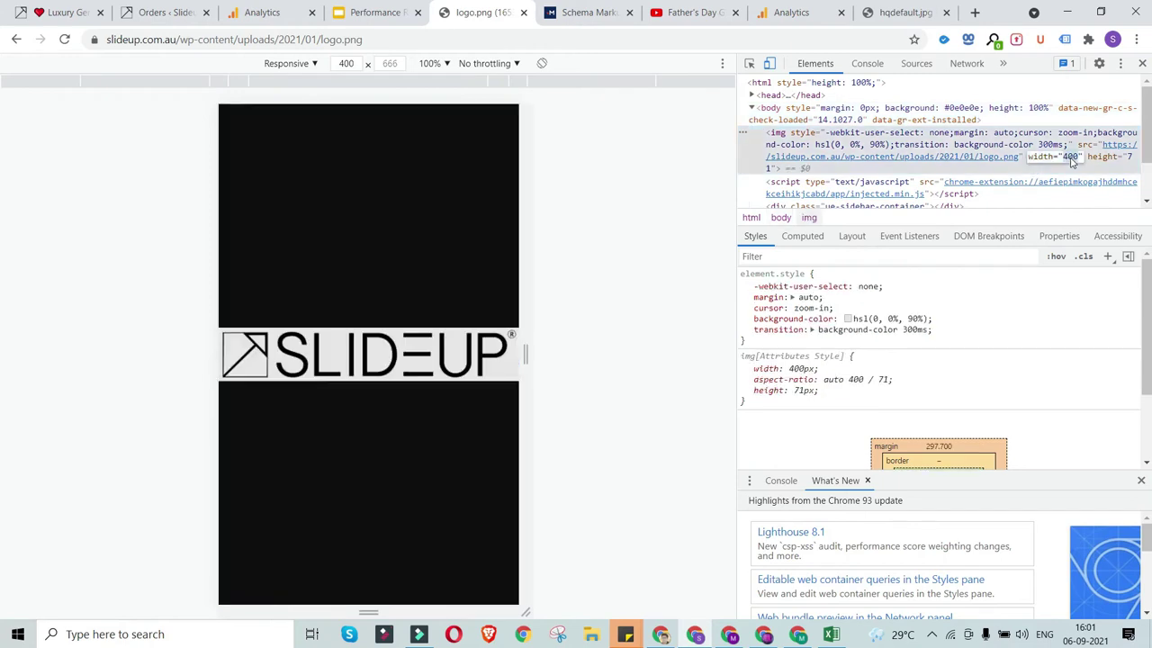
pyautogui.click(1131, 158)
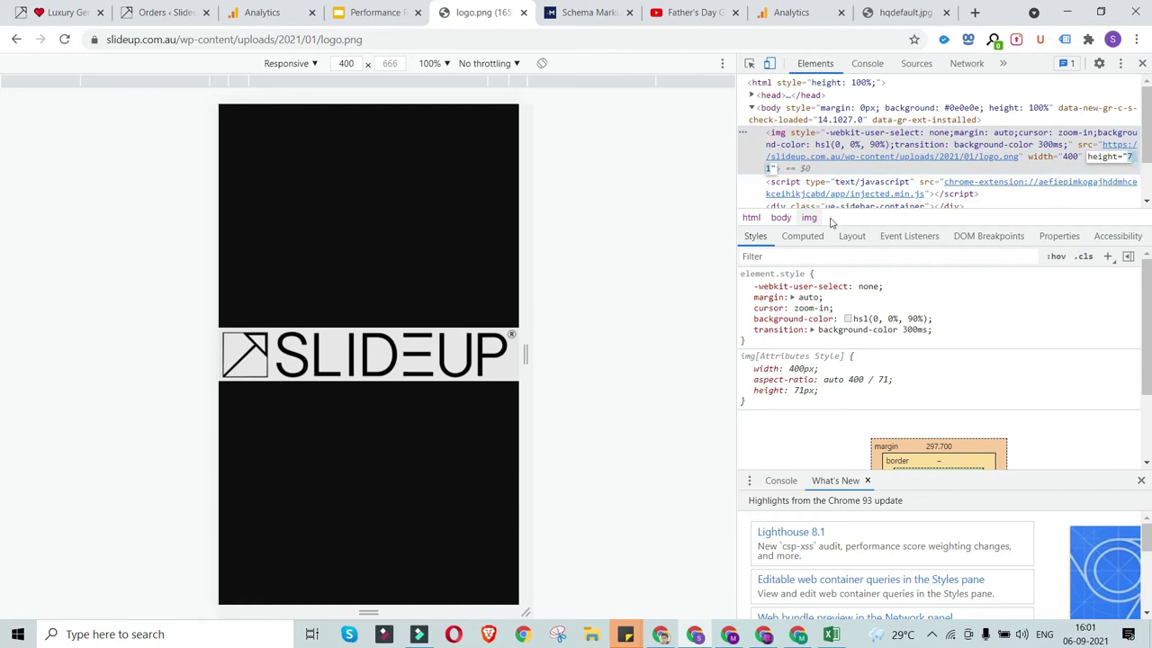
pyautogui.click(589, 12)
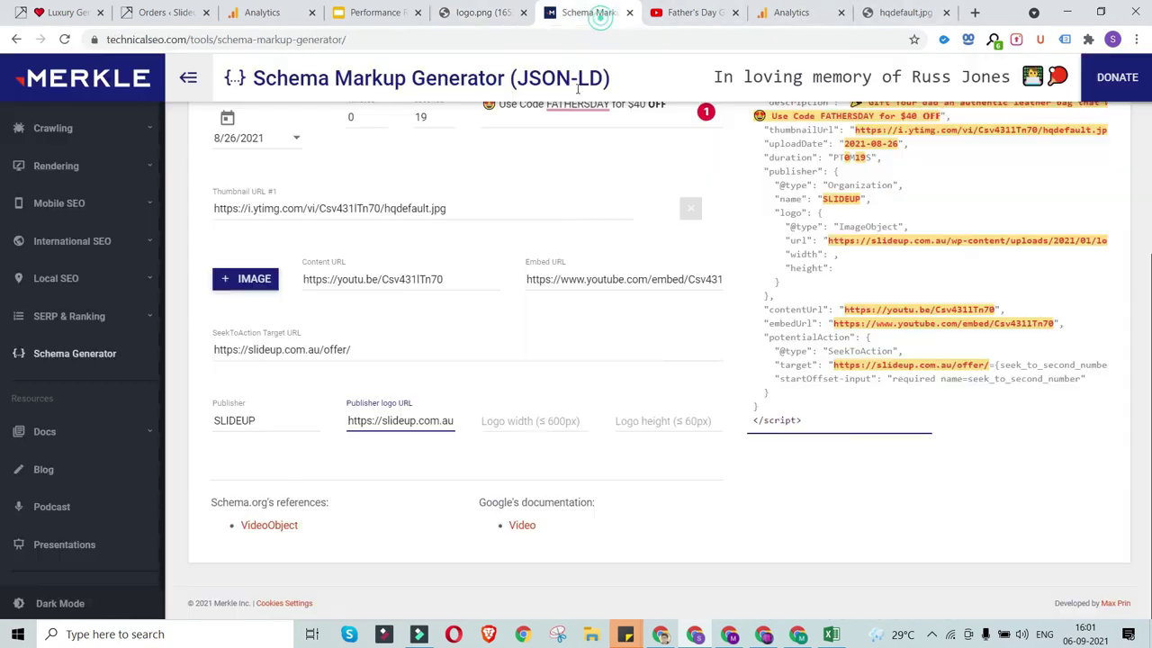
# Enter publisher logo height 71 and width 400.
pyautogui.click(640, 418)
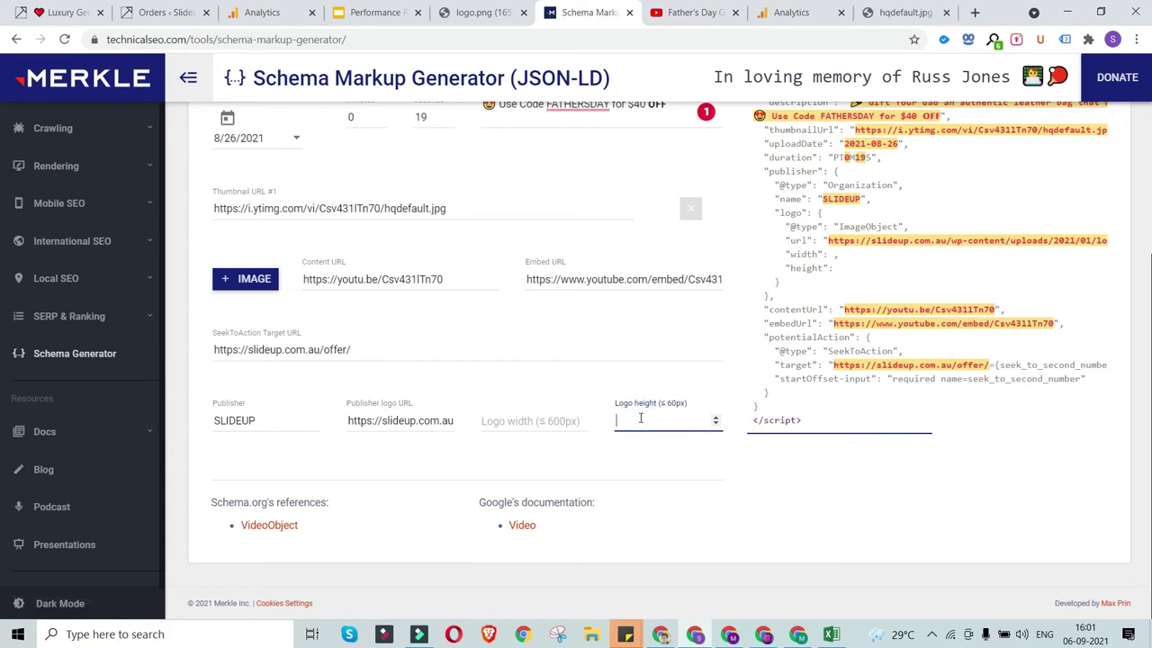
pyautogui.write('71')
pyautogui.click(516, 422)
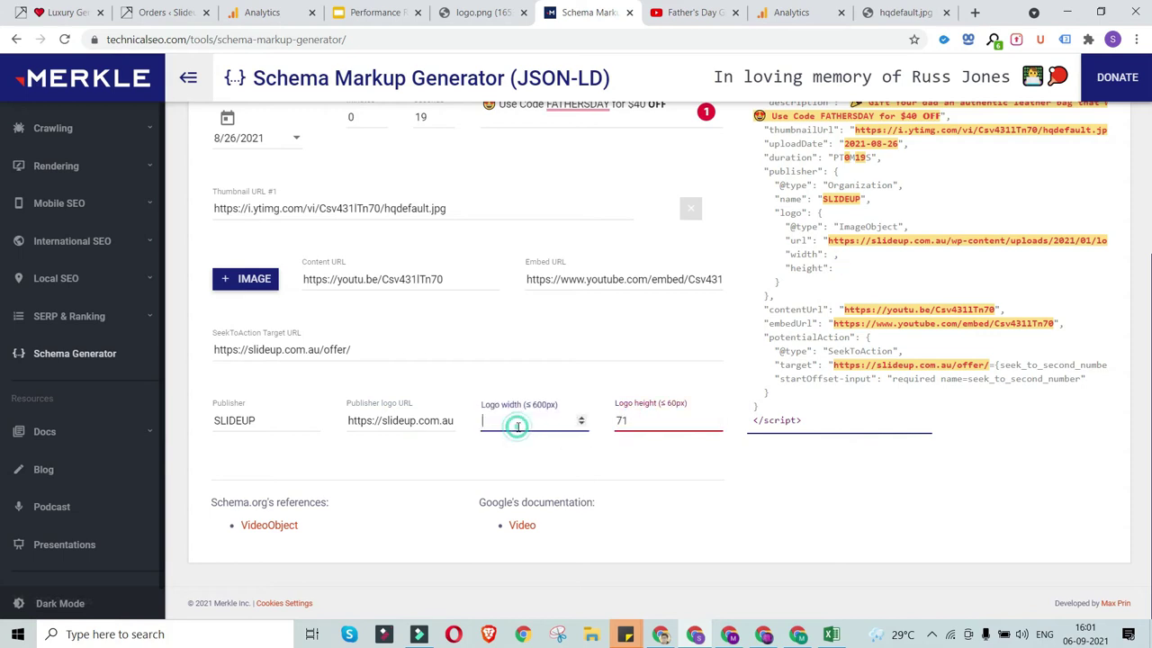
pyautogui.write('400')
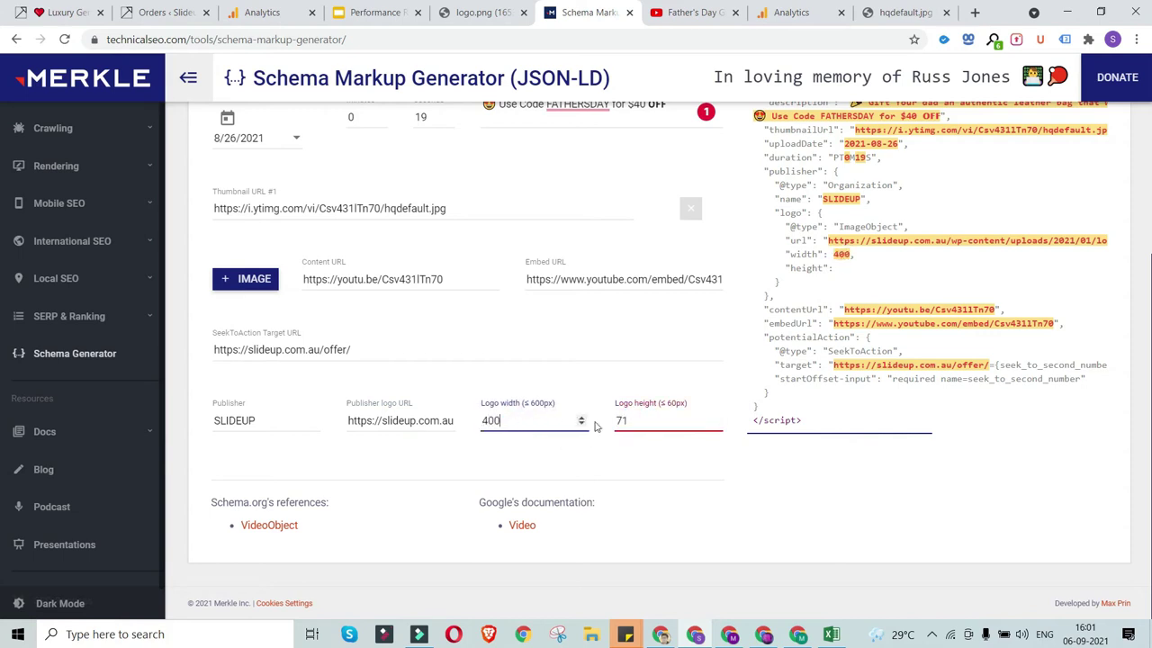
# Close DevTools and change the logo height from 71 to 60.
pyautogui.click(480, 13)
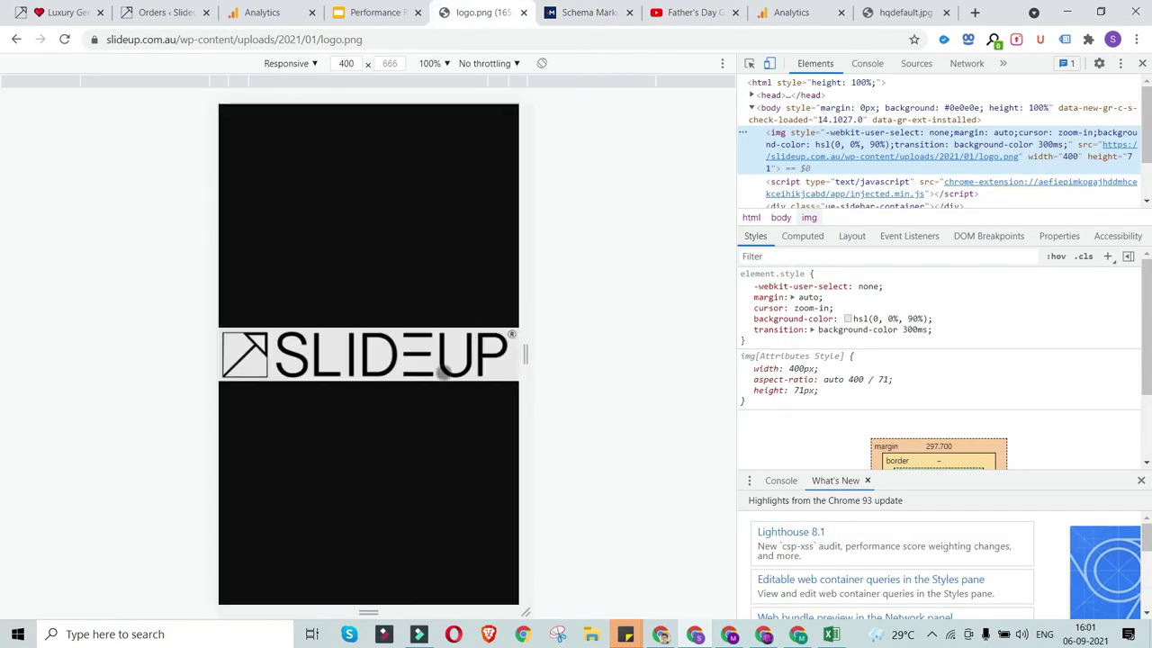
pyautogui.press('F12')
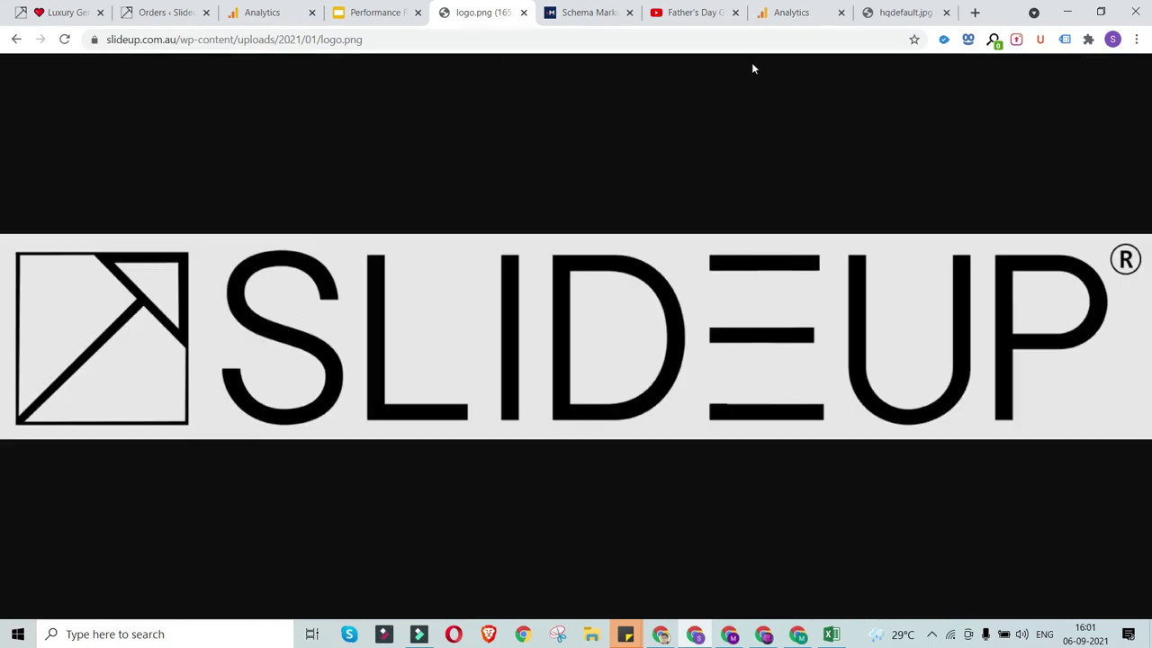
pyautogui.rightClick(640, 322)
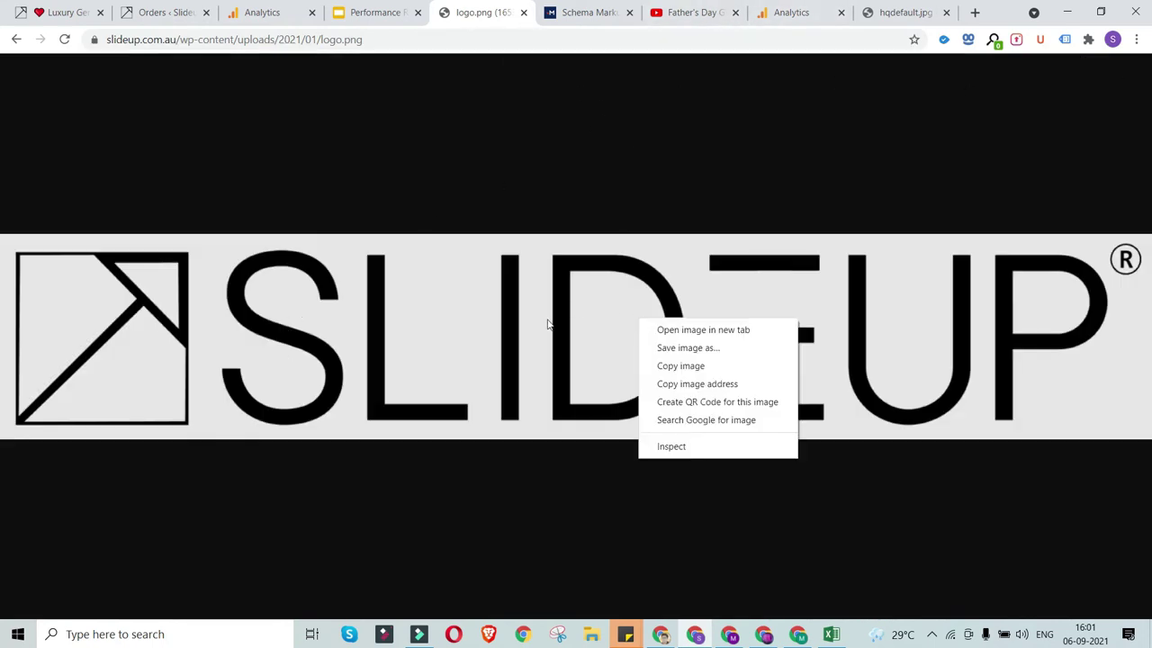
pyautogui.click(548, 13)
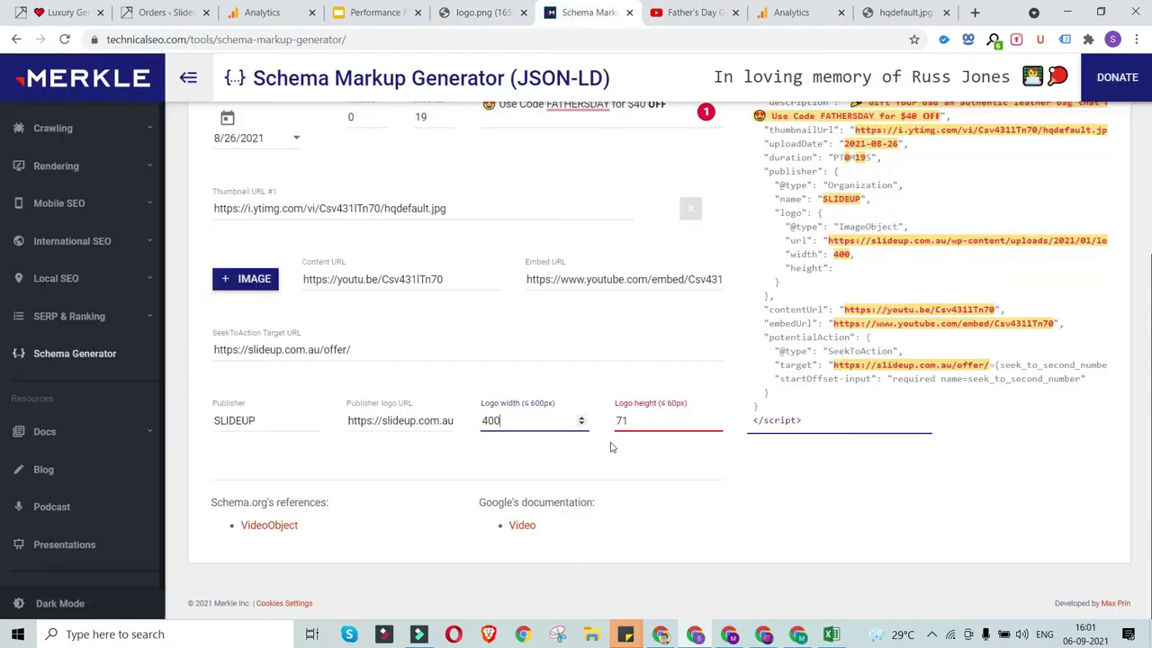
pyautogui.press('Tab')
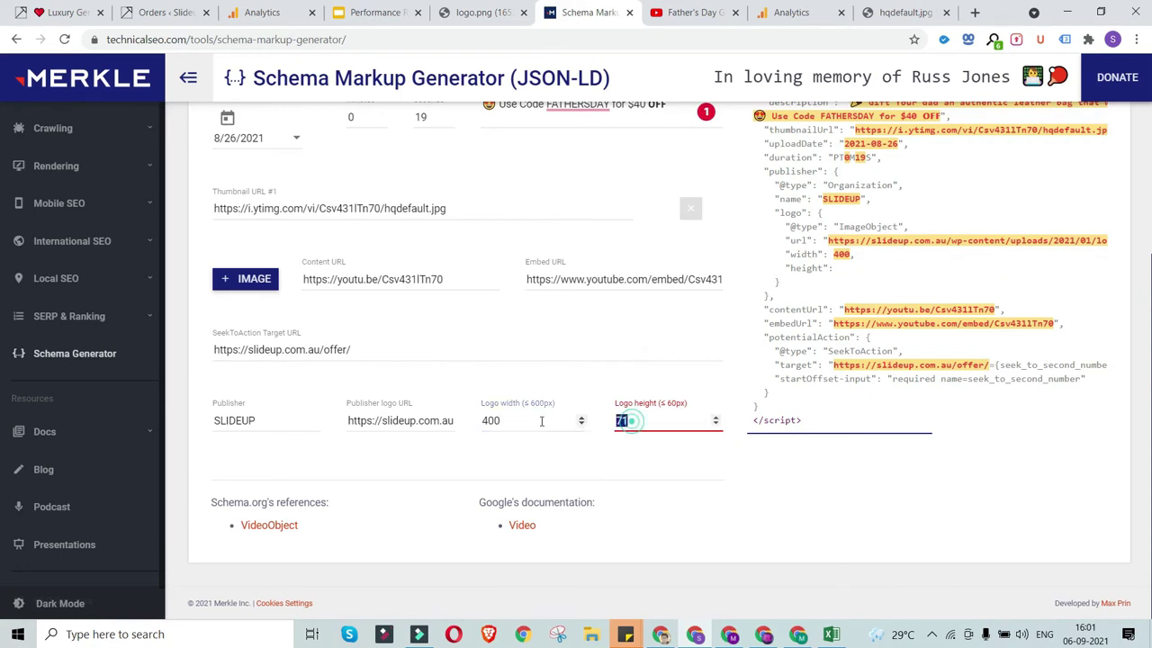
pyautogui.write('60')
pyautogui.click(651, 470)
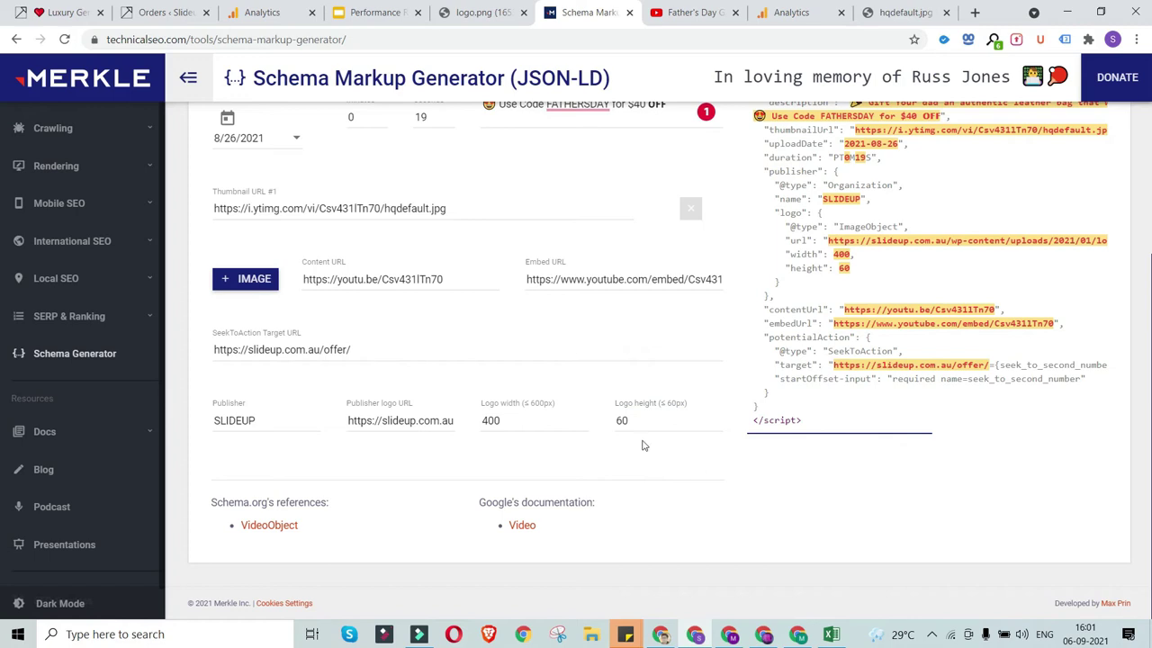
pyautogui.click(482, 13)
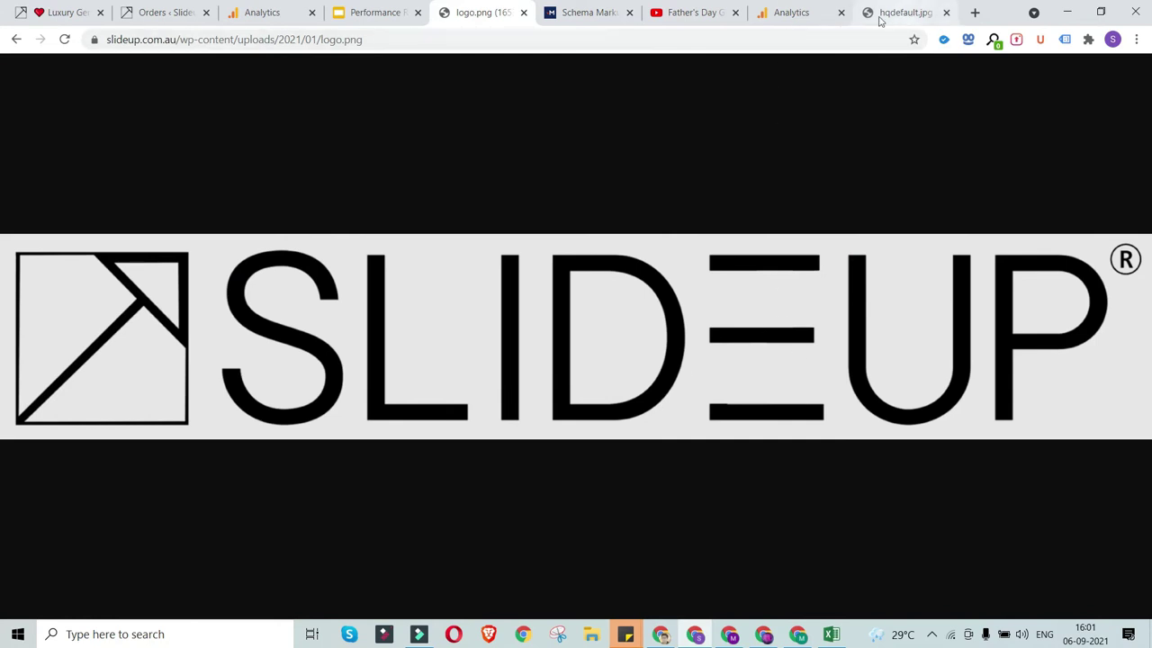
pyautogui.click(558, 13)
pyautogui.doubleClick(629, 420)
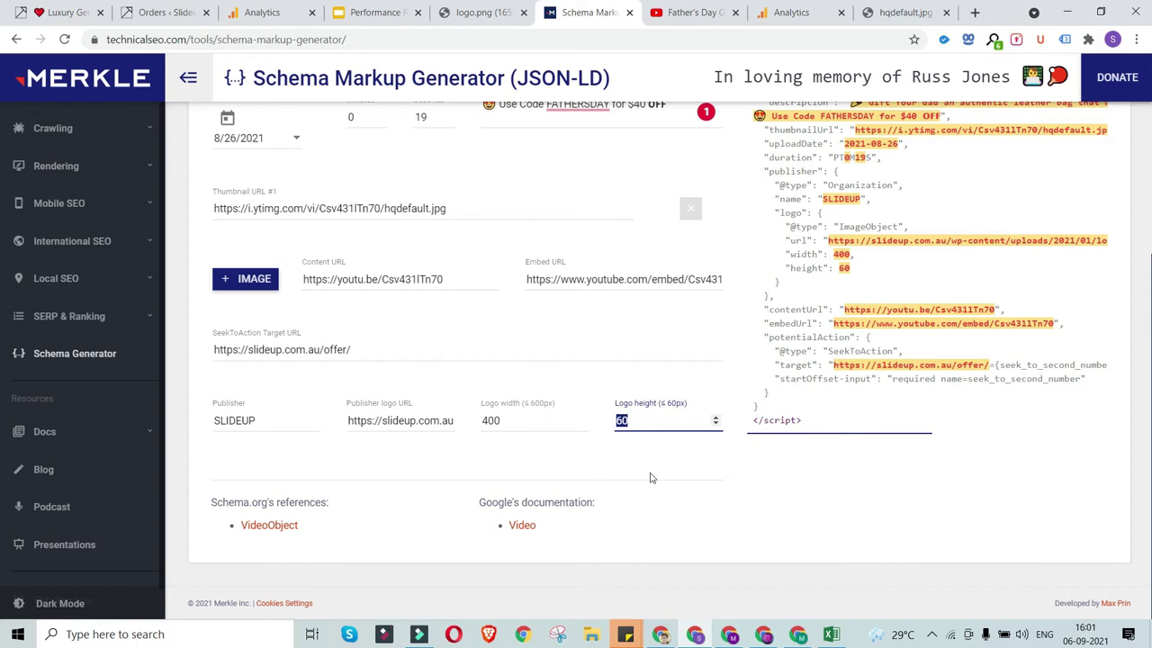
pyautogui.scroll(3, 661, 415)
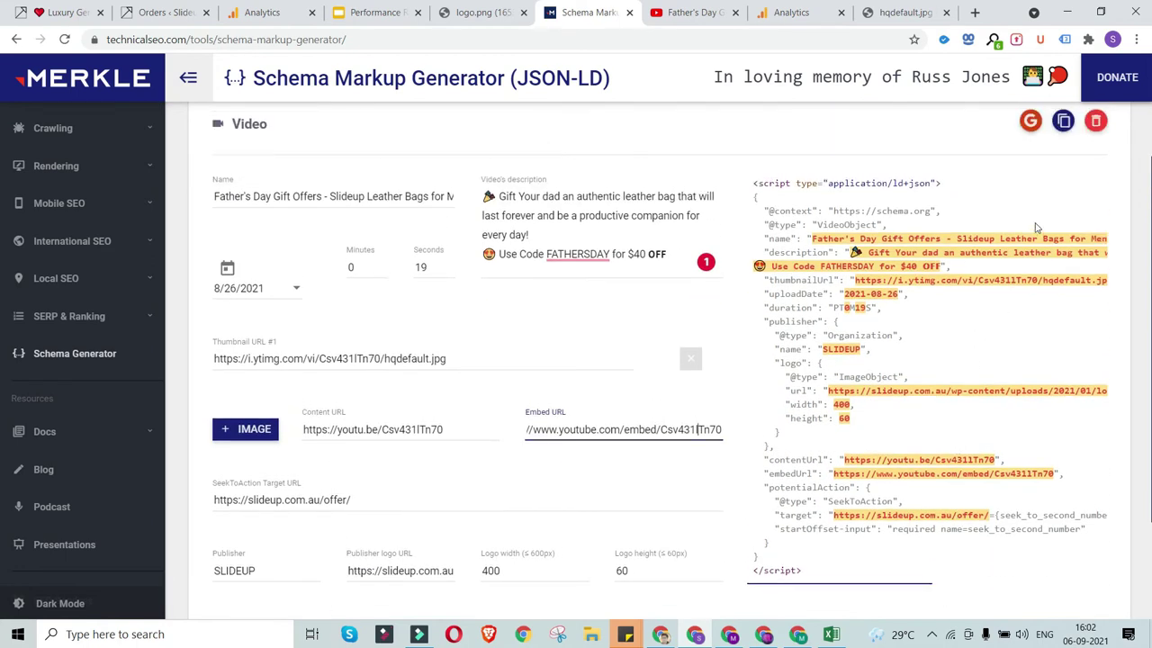
# Test the copied JSON-LD in Rich Results Test and expand the detected video item.
pyautogui.click(1063, 122)
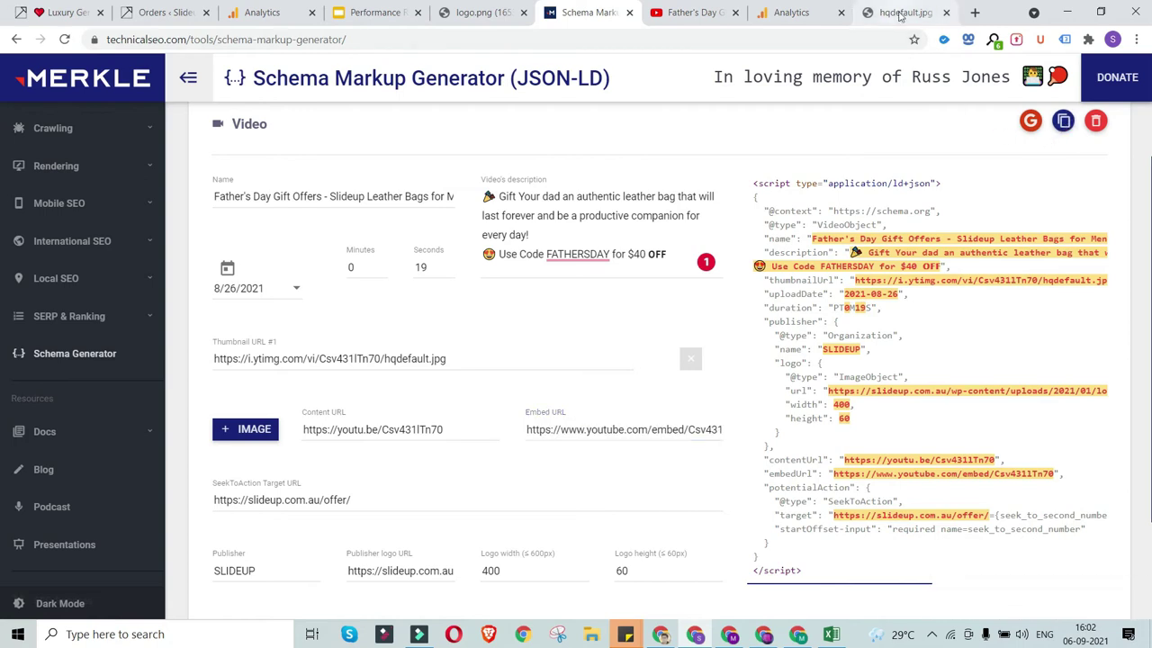
pyautogui.click(1031, 123)
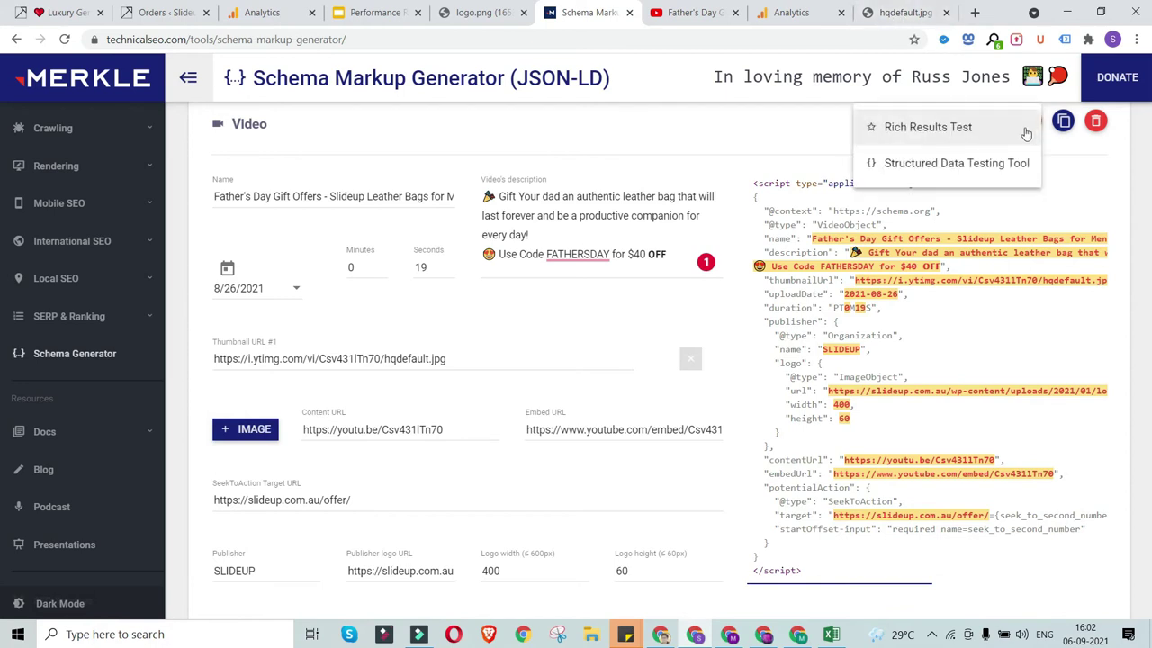
pyautogui.click(944, 142)
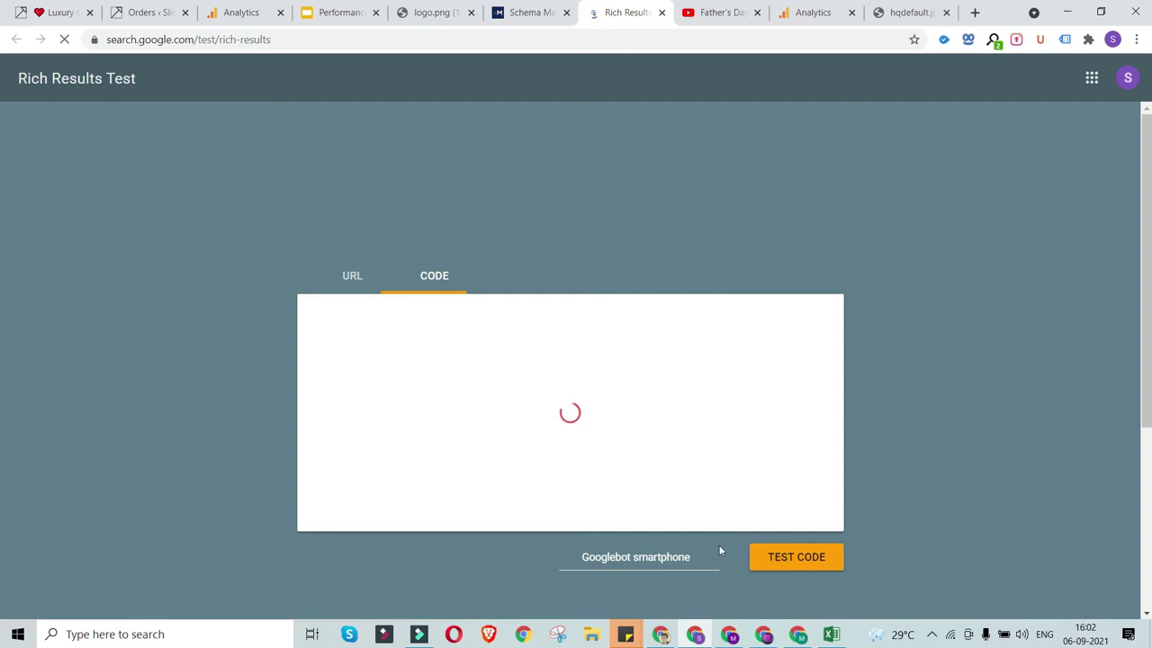
pyautogui.click(796, 557)
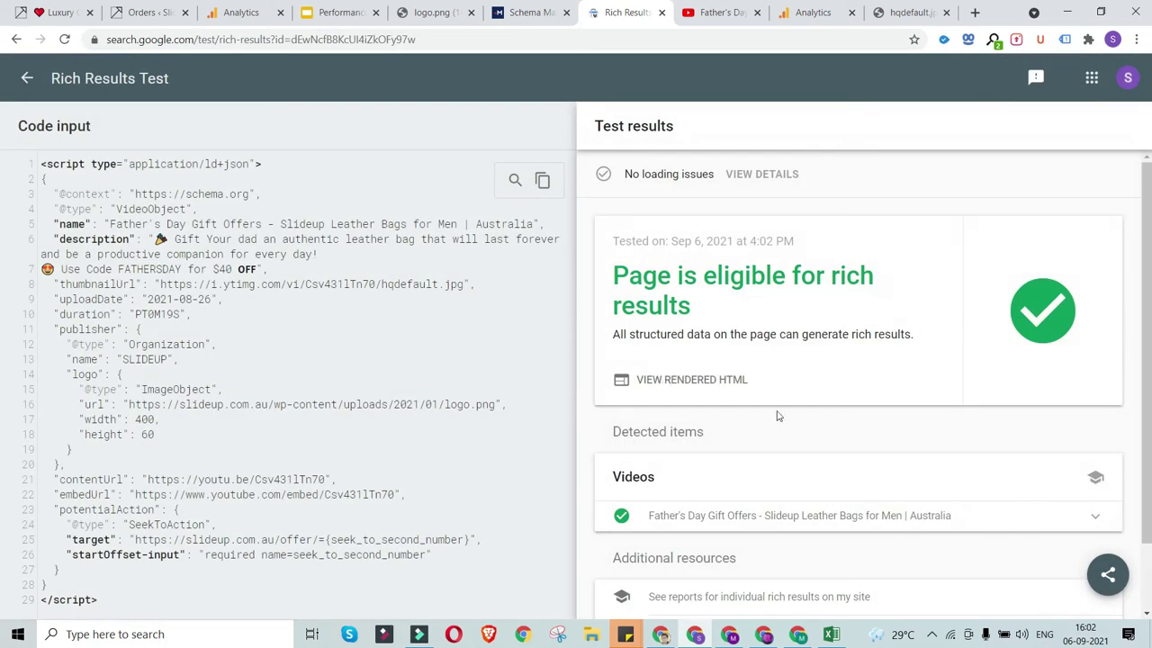
pyautogui.scroll(-1, 771, 468)
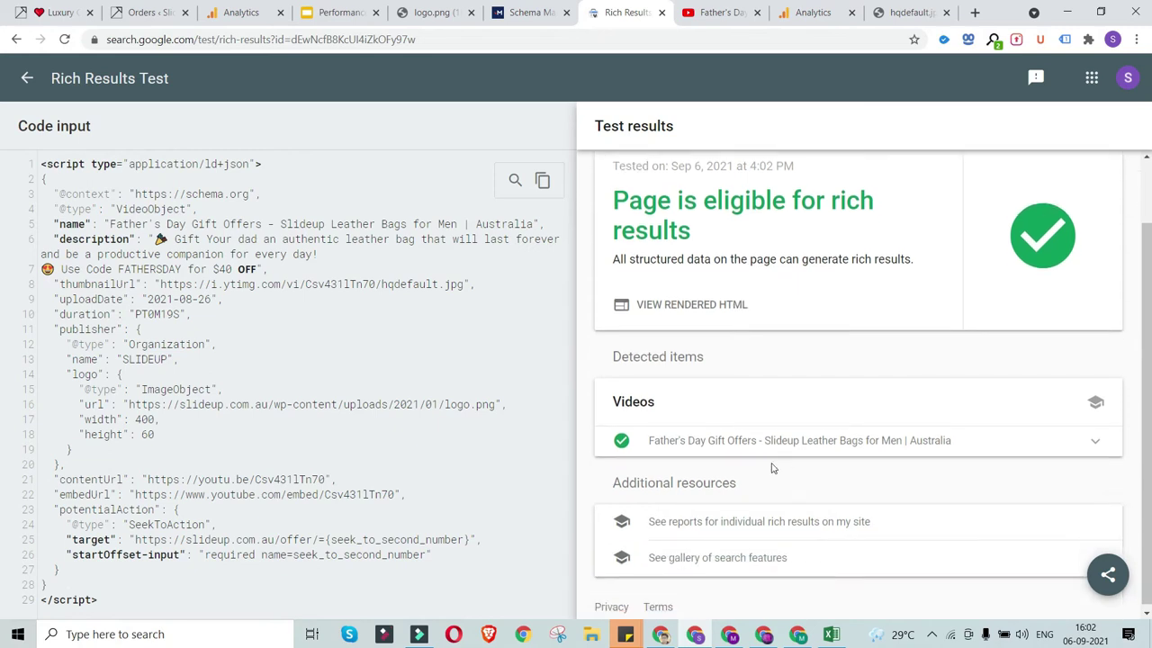
pyautogui.click(756, 440)
pyautogui.scroll(-6, 867, 450)
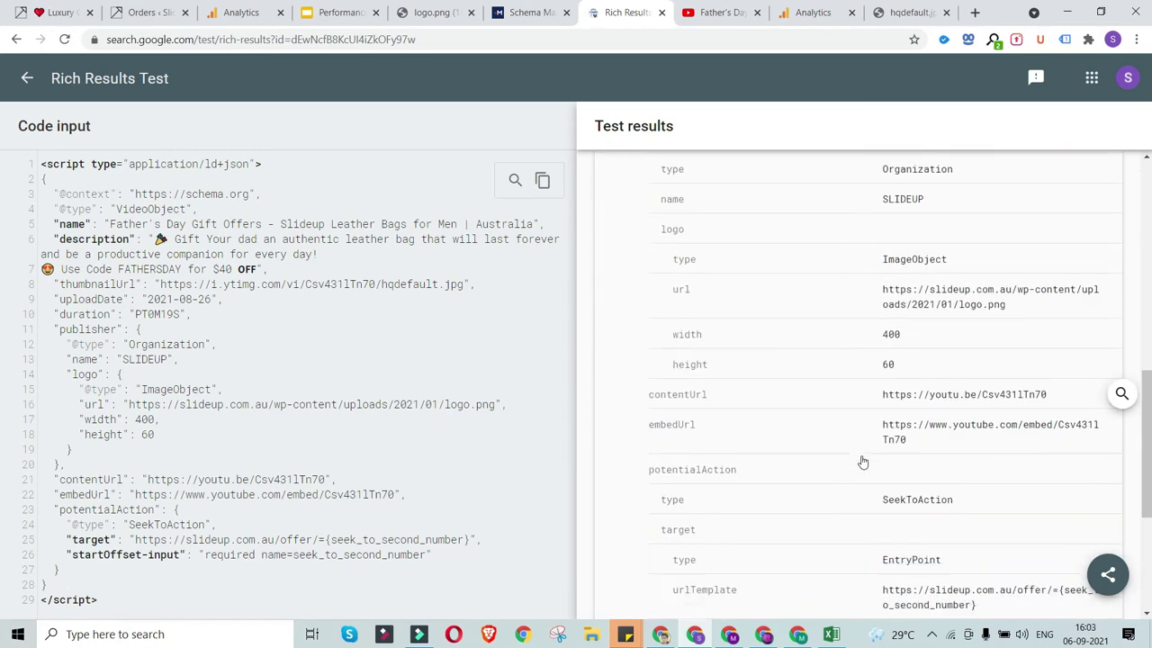
pyautogui.scroll(7, 862, 461)
# Move between Google Analytics, the test results and the schema generator, ending in Analytics.
pyautogui.click(810, 12)
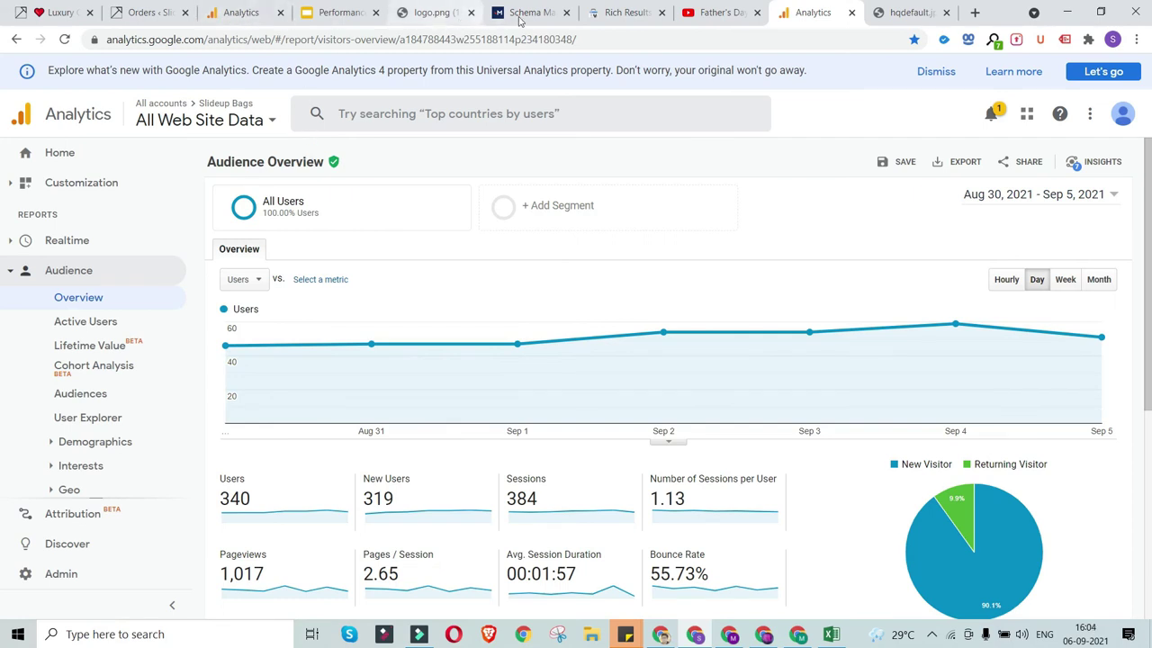
pyautogui.click(610, 13)
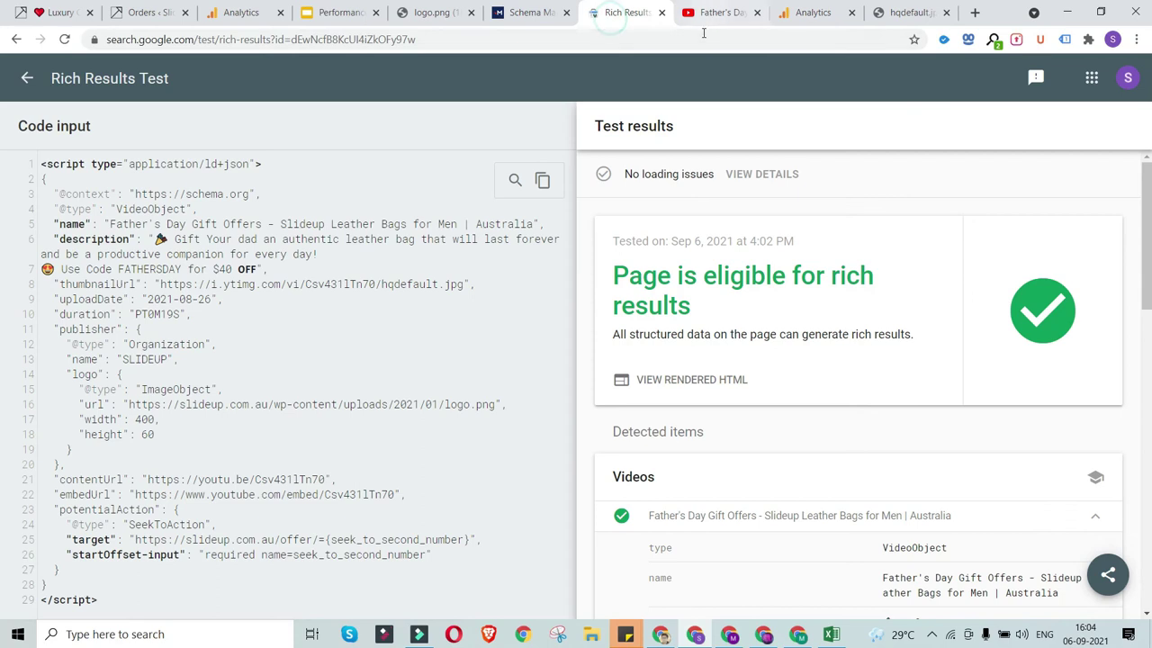
pyautogui.click(529, 12)
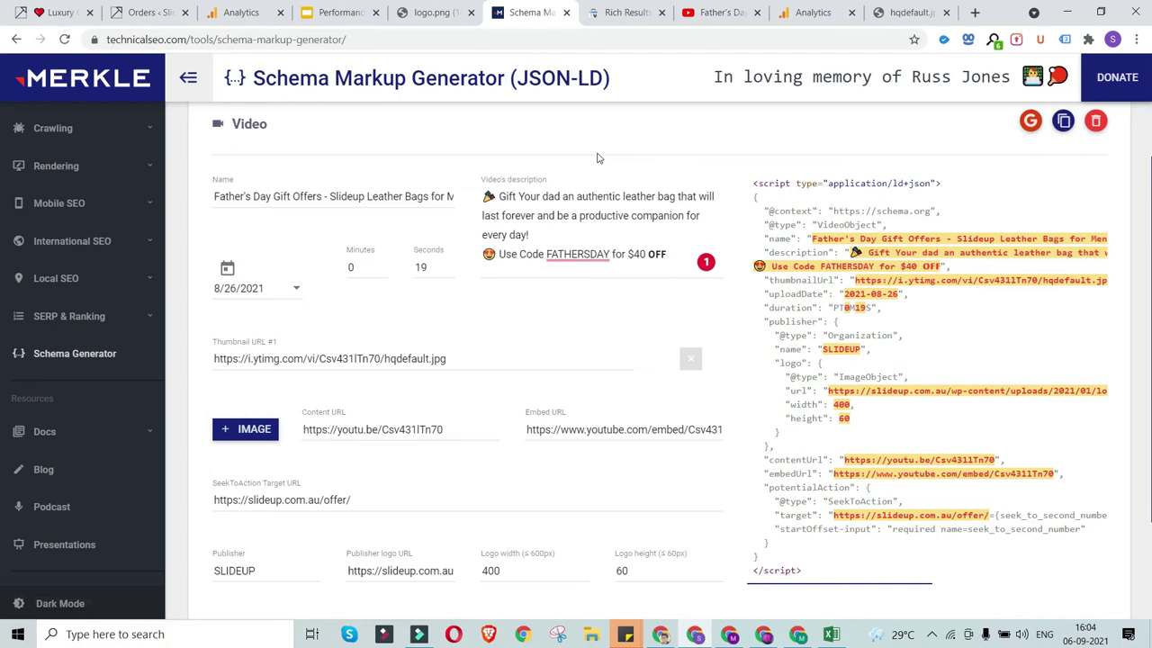
pyautogui.click(805, 18)
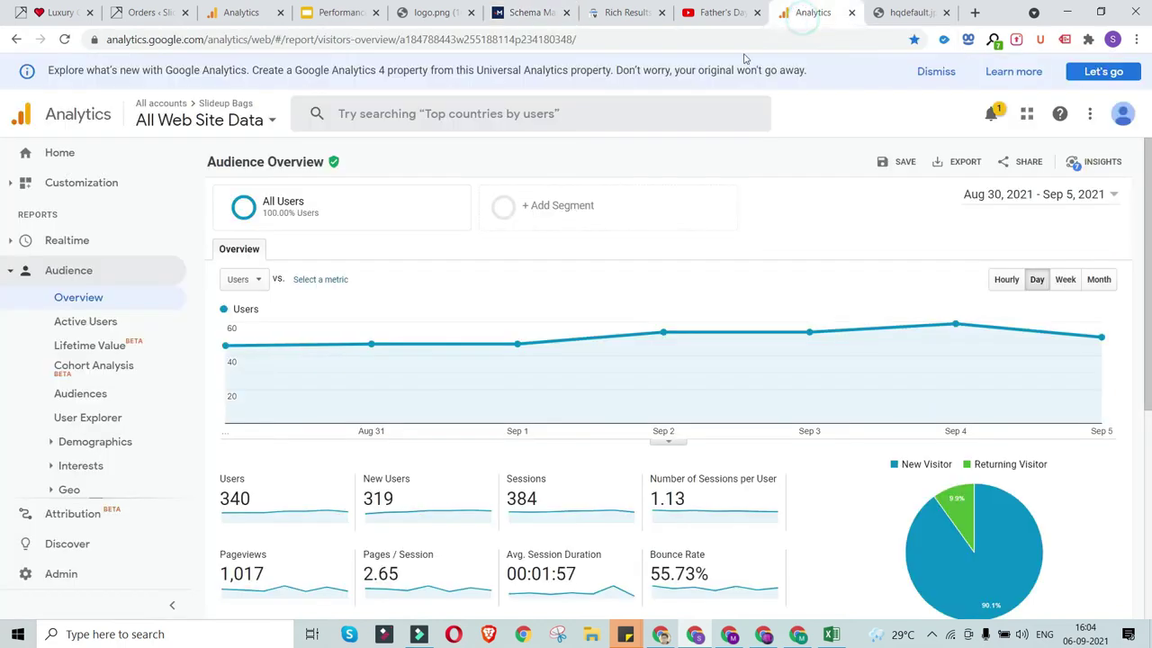
pyautogui.click(241, 126)
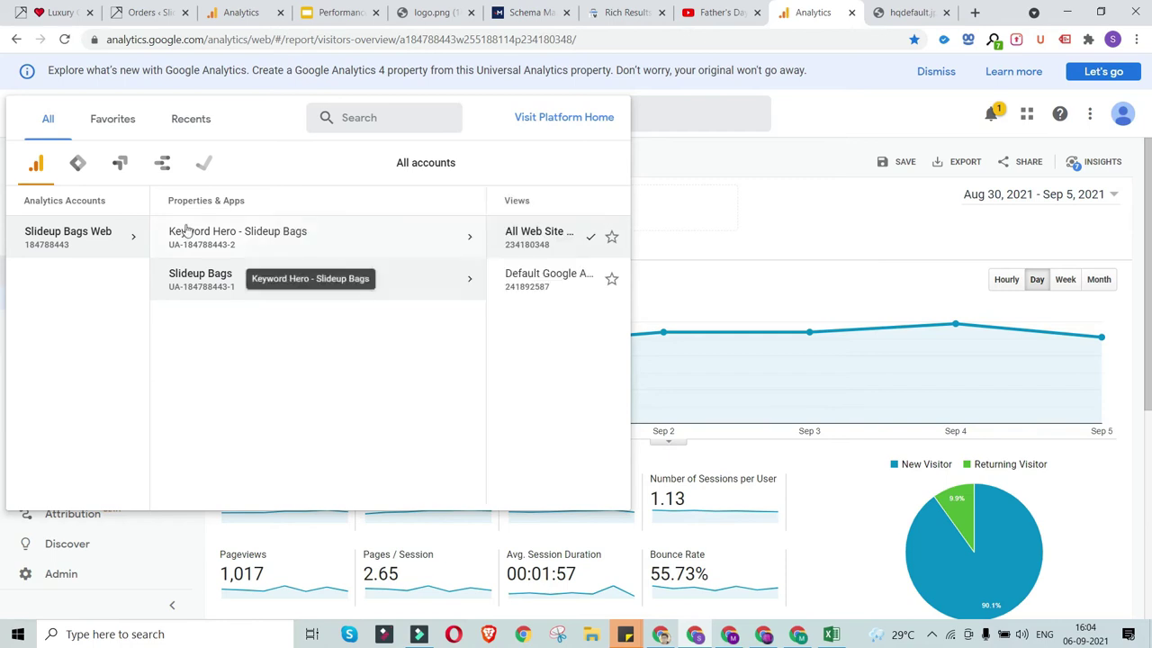
pyautogui.click(80, 171)
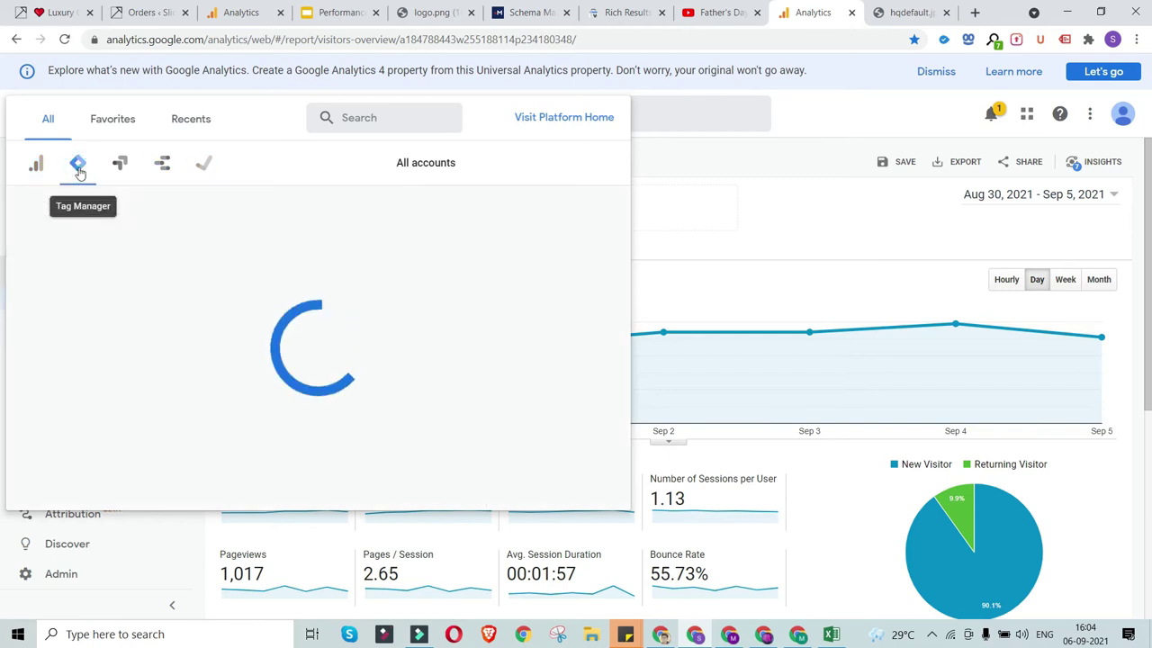
pyautogui.click(106, 239)
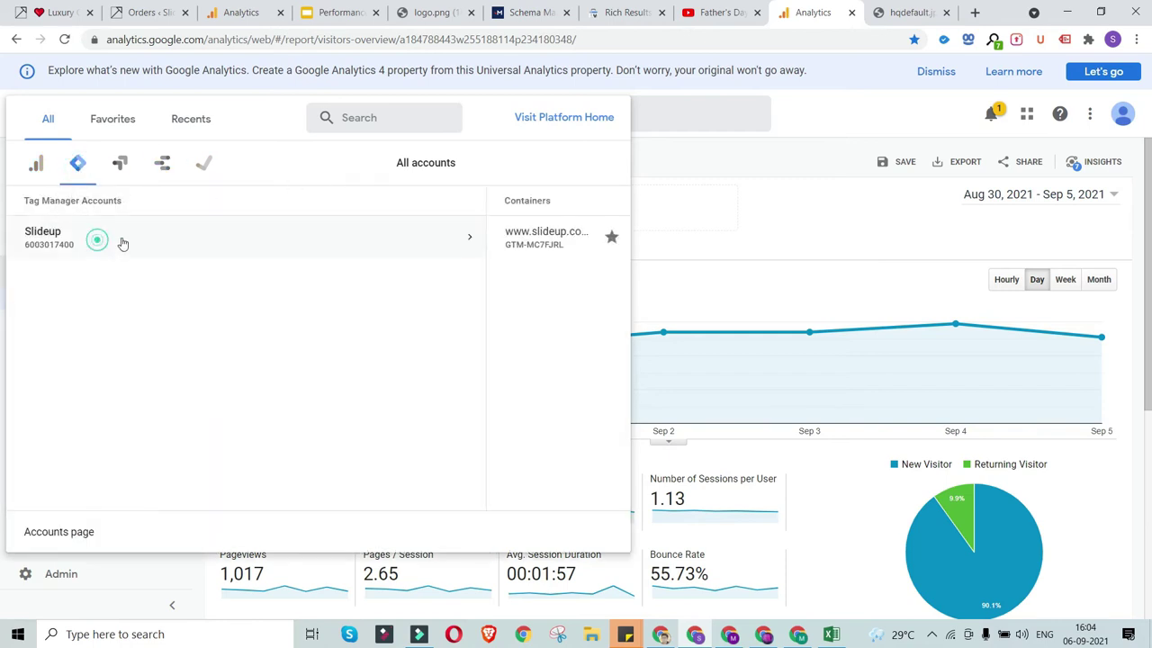
pyautogui.click(582, 239)
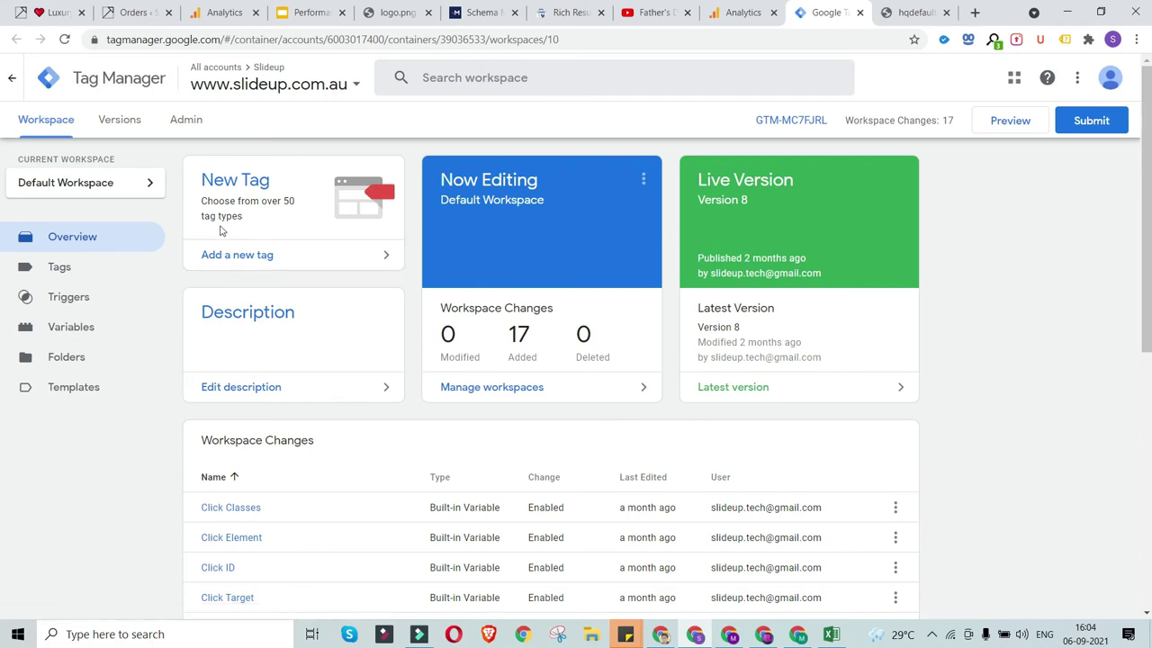
# Create a new tag from the Tags list and title it 'Video Schema'.
pyautogui.click(59, 268)
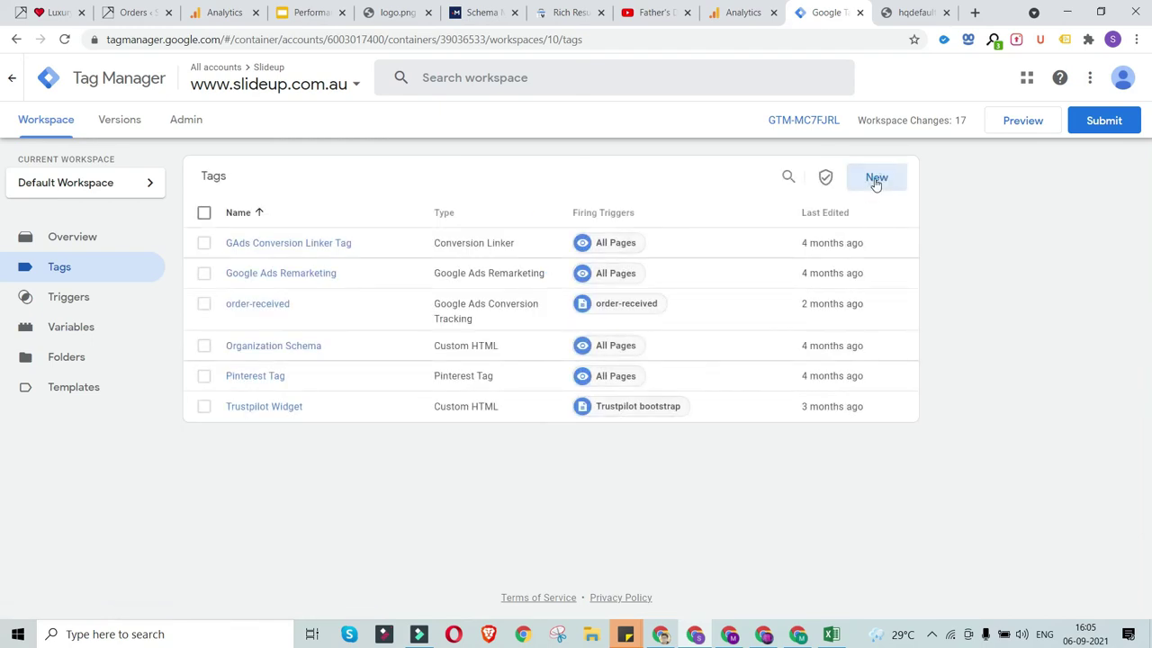
pyautogui.click(875, 180)
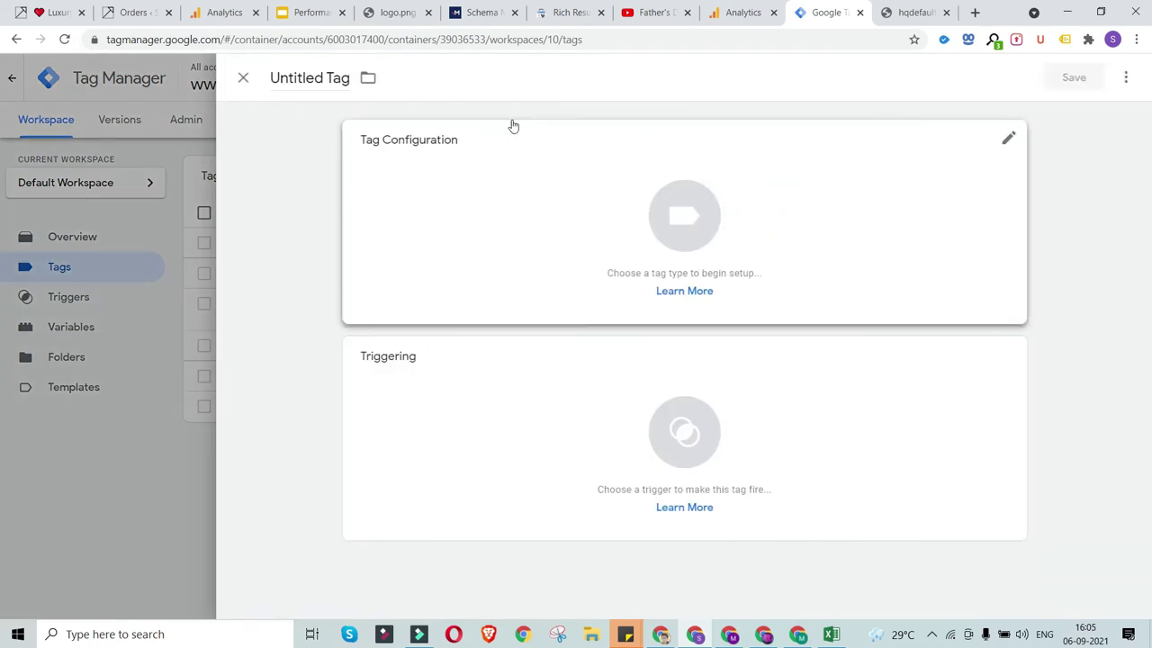
pyautogui.click(302, 81)
pyautogui.write('Vide')
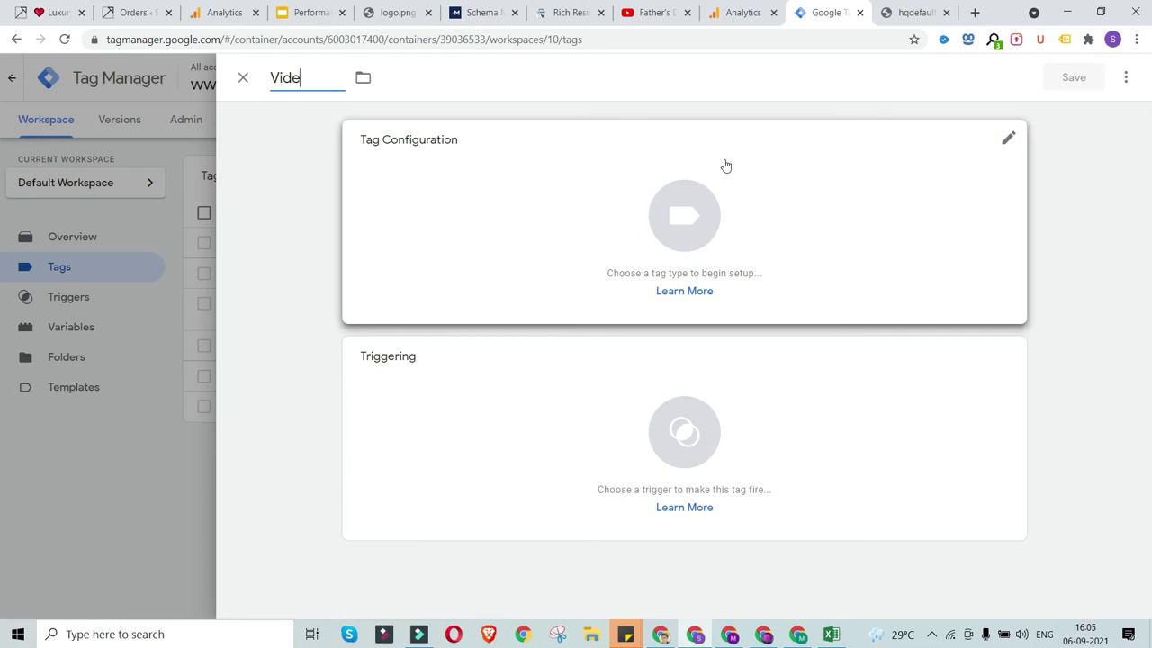
pyautogui.write('o Offer Video ')
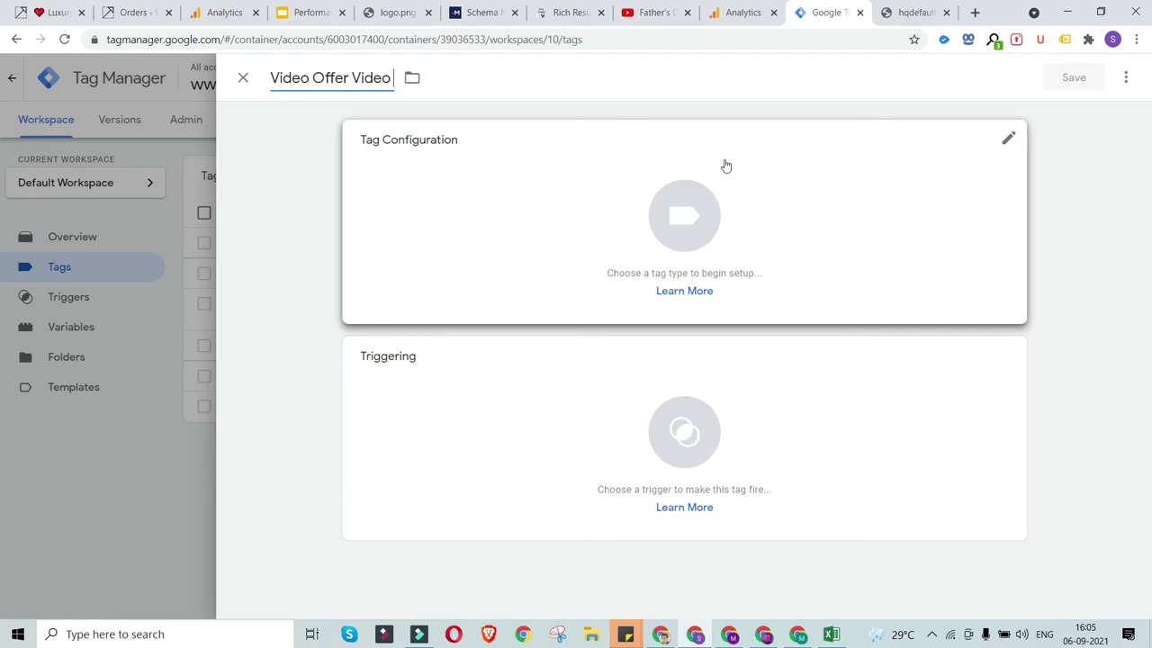
pyautogui.write('Schema')
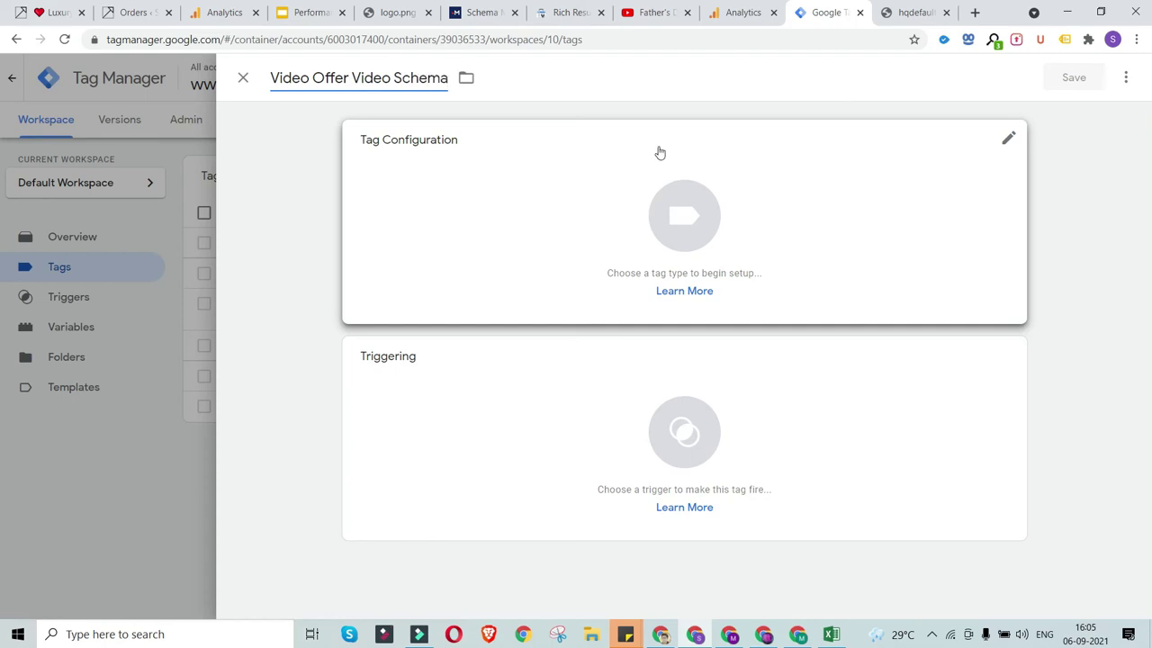
pyautogui.moveTo(313, 78); pyautogui.dragTo(393, 78)
pyautogui.press('BackSpace')
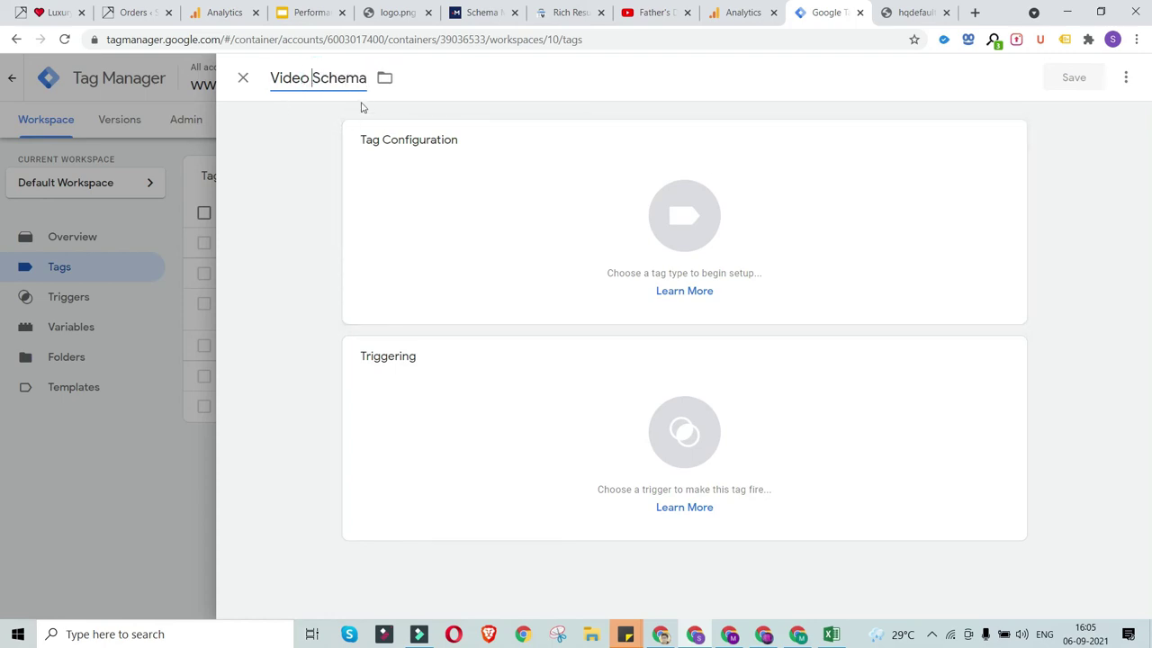
# Make the tag Custom HTML and paste the VideoObject JSON-LD from the generator into it.
pyautogui.click(686, 226)
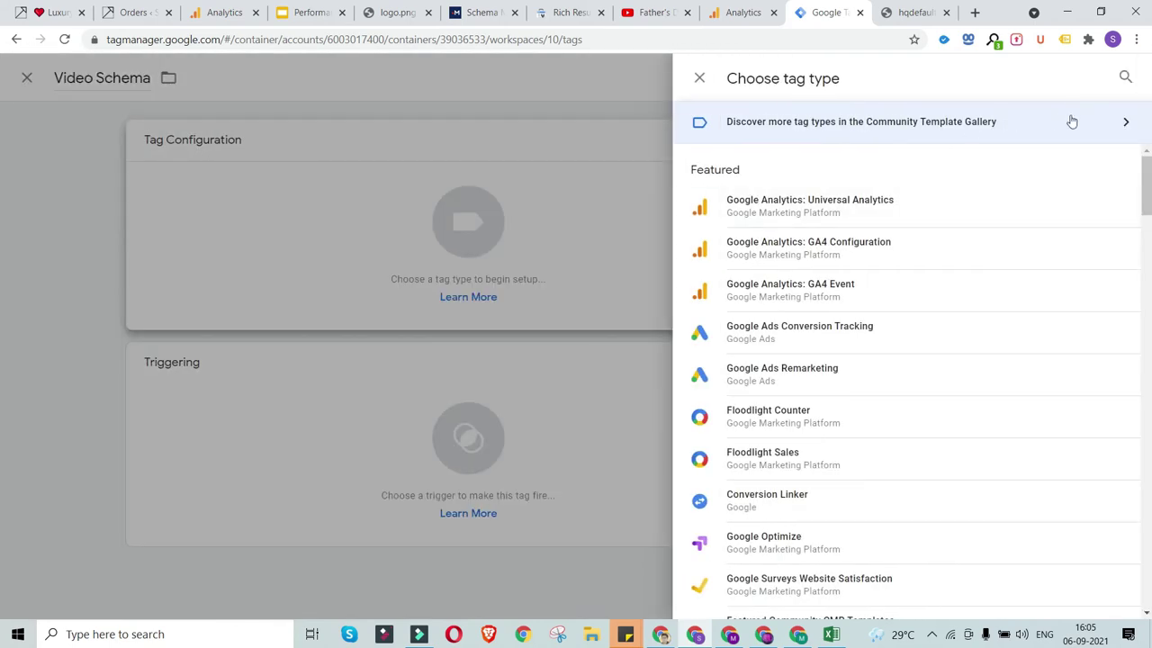
pyautogui.click(1123, 78)
pyautogui.write('htm')
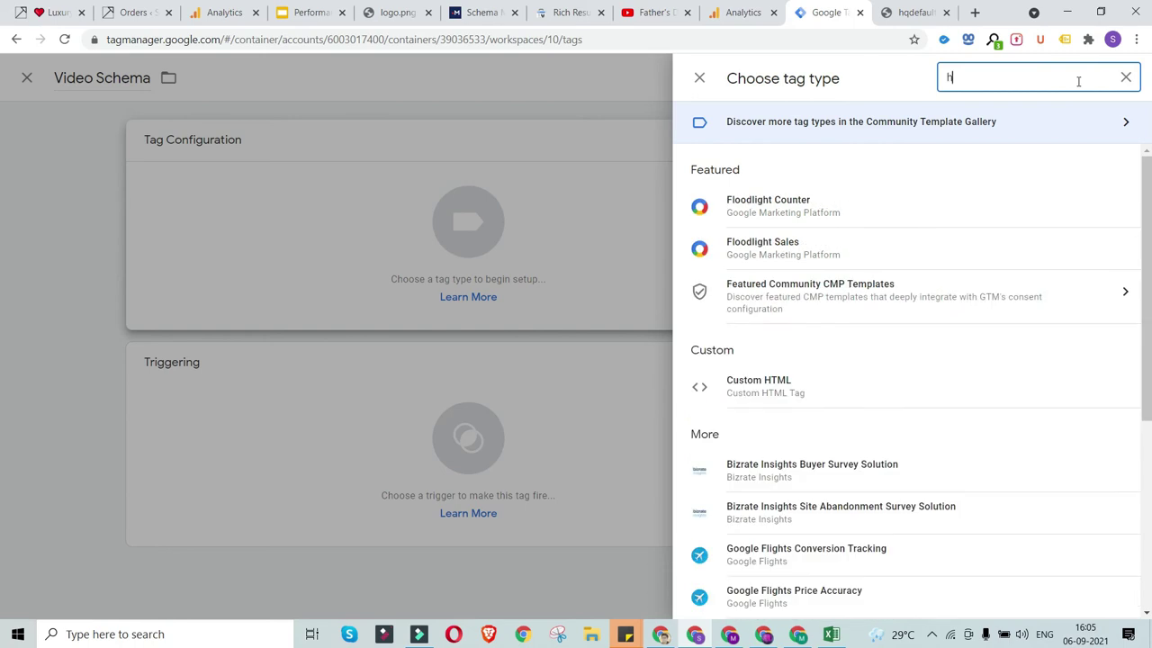
pyautogui.click(481, 12)
pyautogui.click(1067, 126)
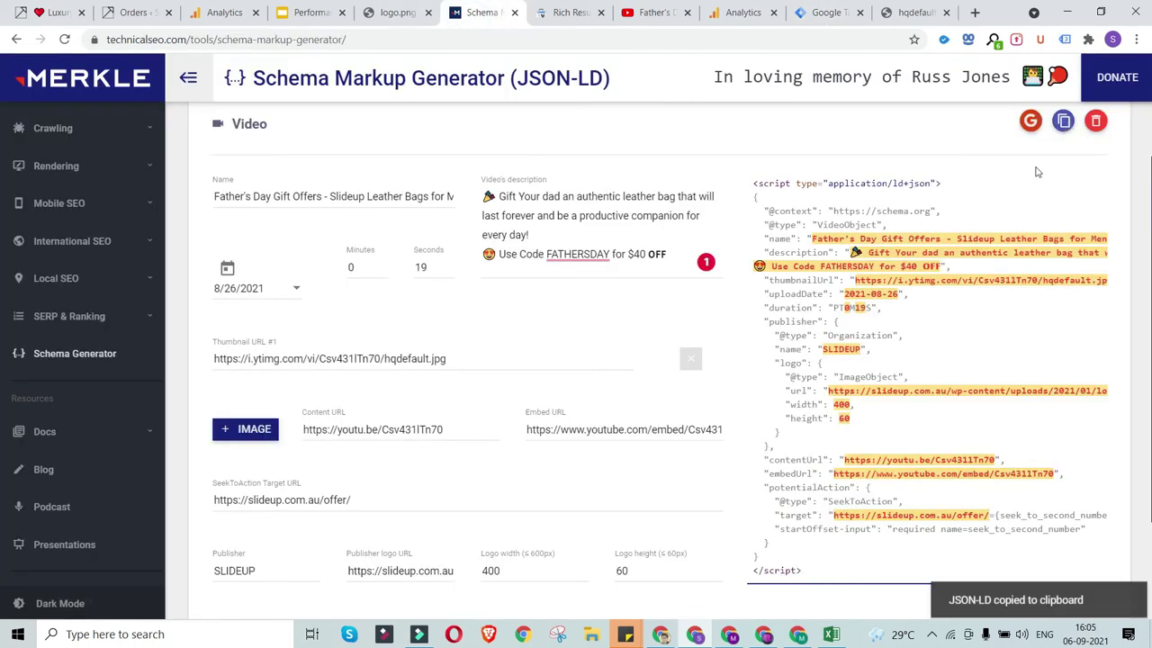
pyautogui.click(827, 13)
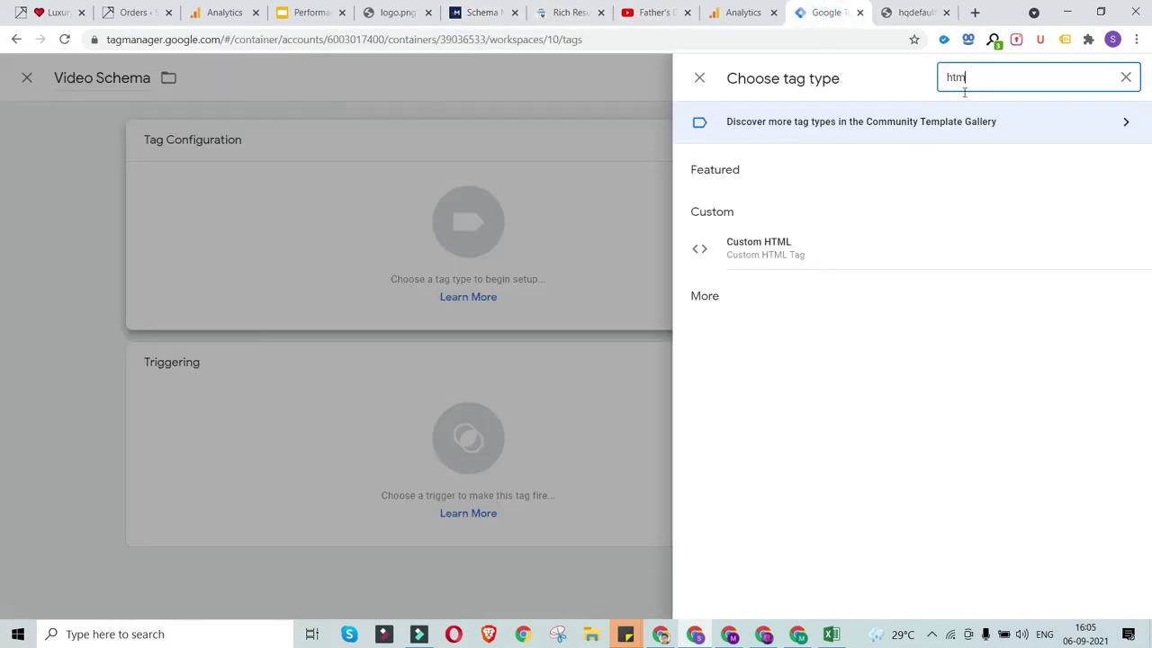
pyautogui.click(800, 249)
pyautogui.click(478, 299)
pyautogui.hotkey('ctrl', 'v')
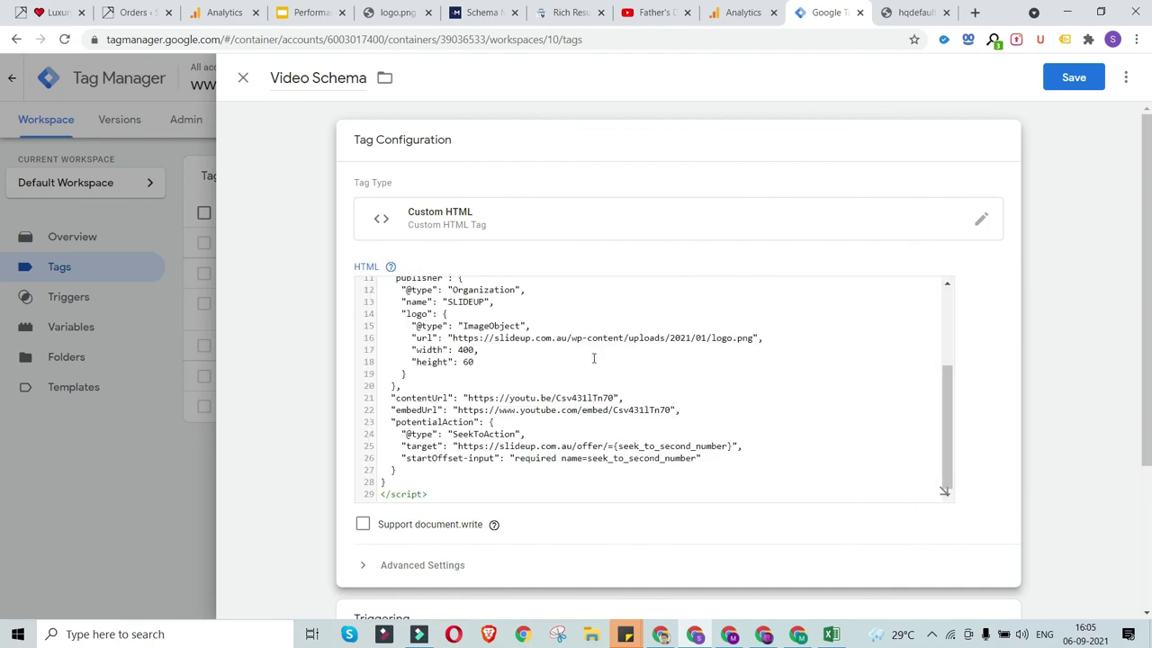
pyautogui.scroll(-2, 711, 490)
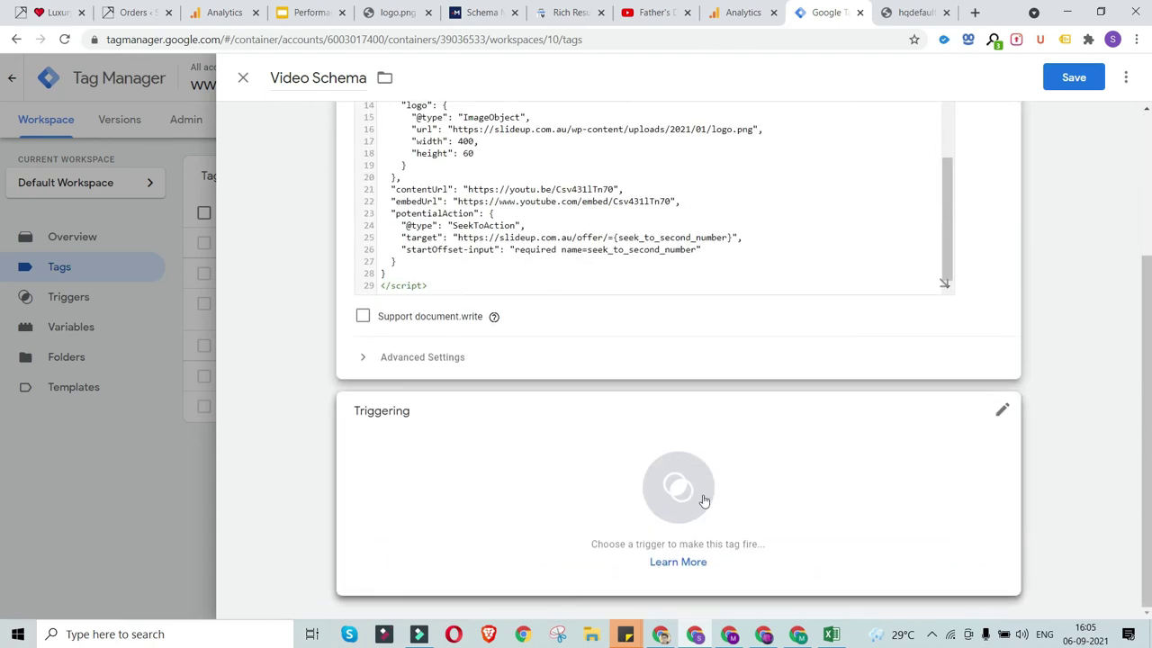
# Set the tag's trigger to All Pages, discarding a stray new trigger.
pyautogui.click(676, 488)
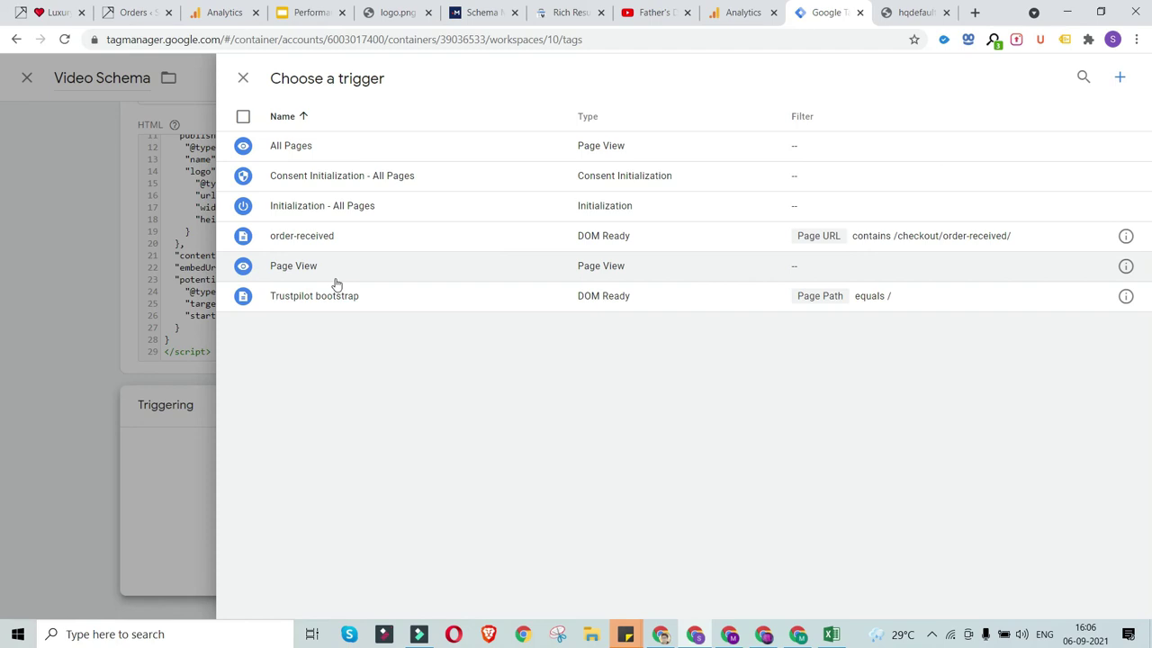
pyautogui.click(308, 151)
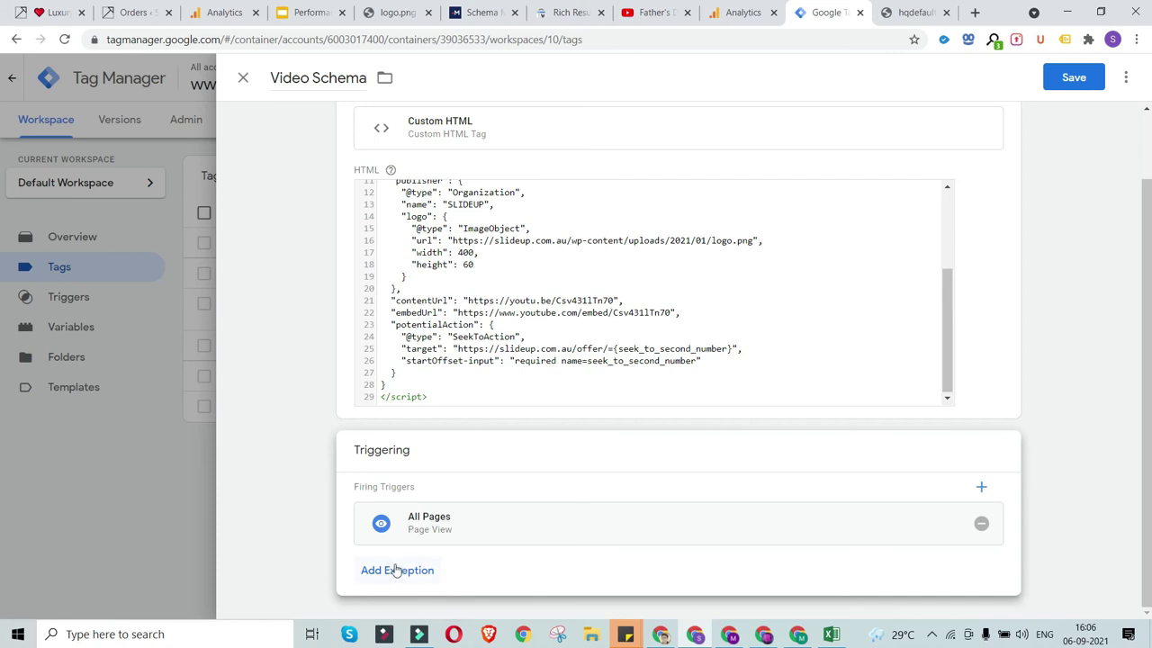
pyautogui.click(979, 489)
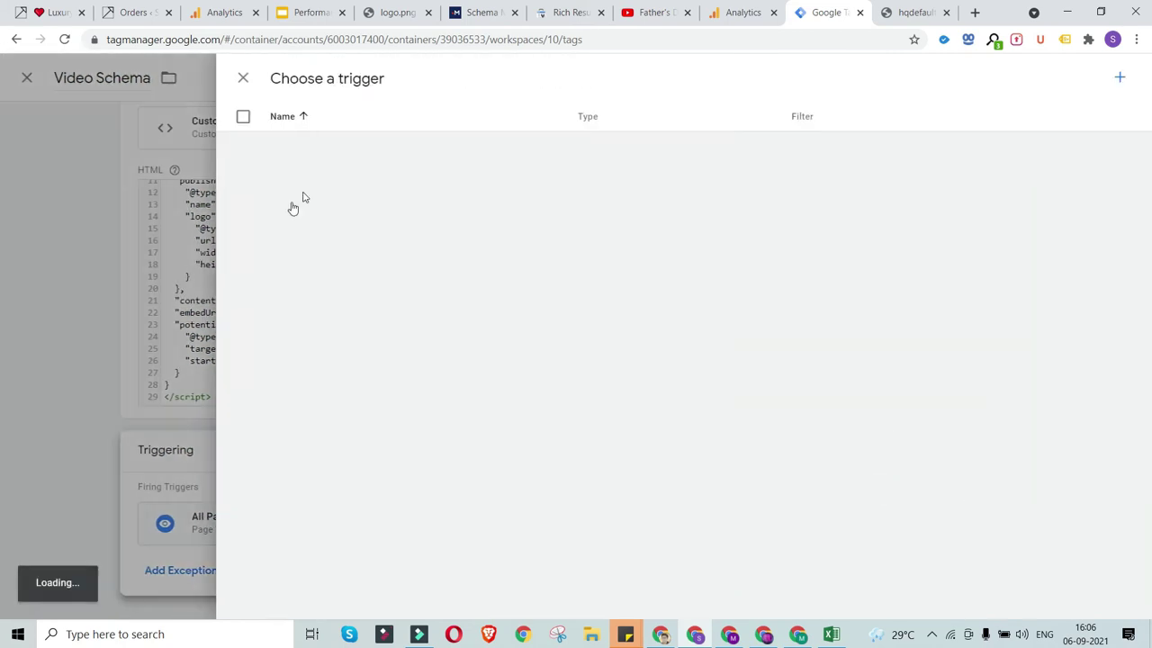
pyautogui.click(1120, 77)
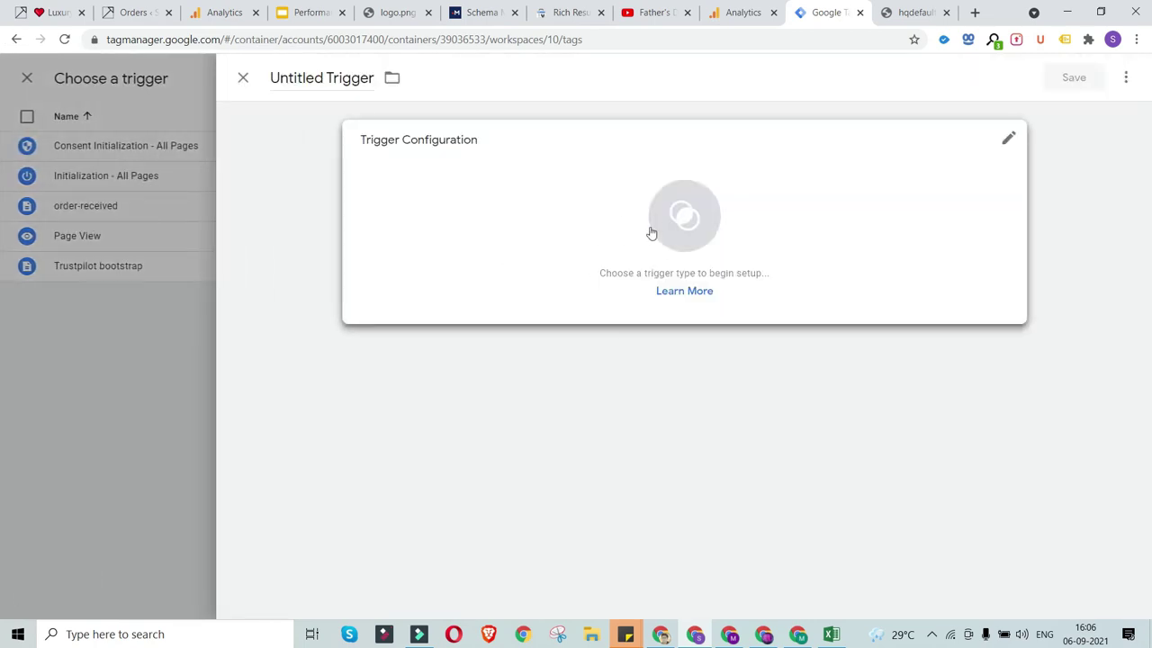
pyautogui.click(243, 79)
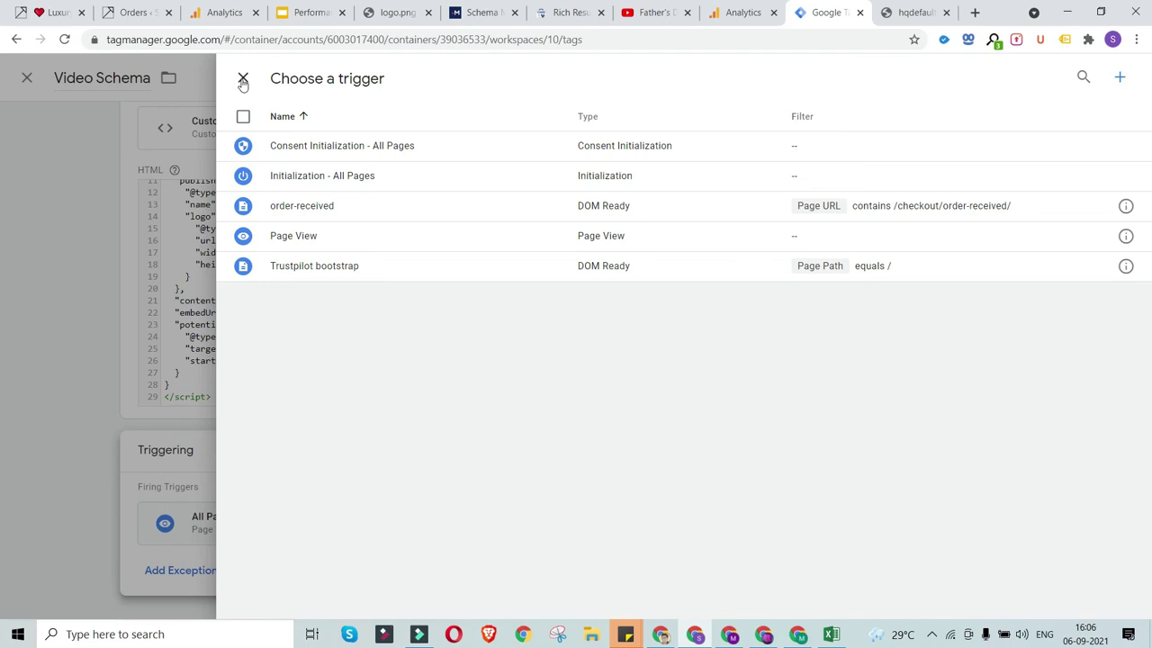
pyautogui.click(243, 79)
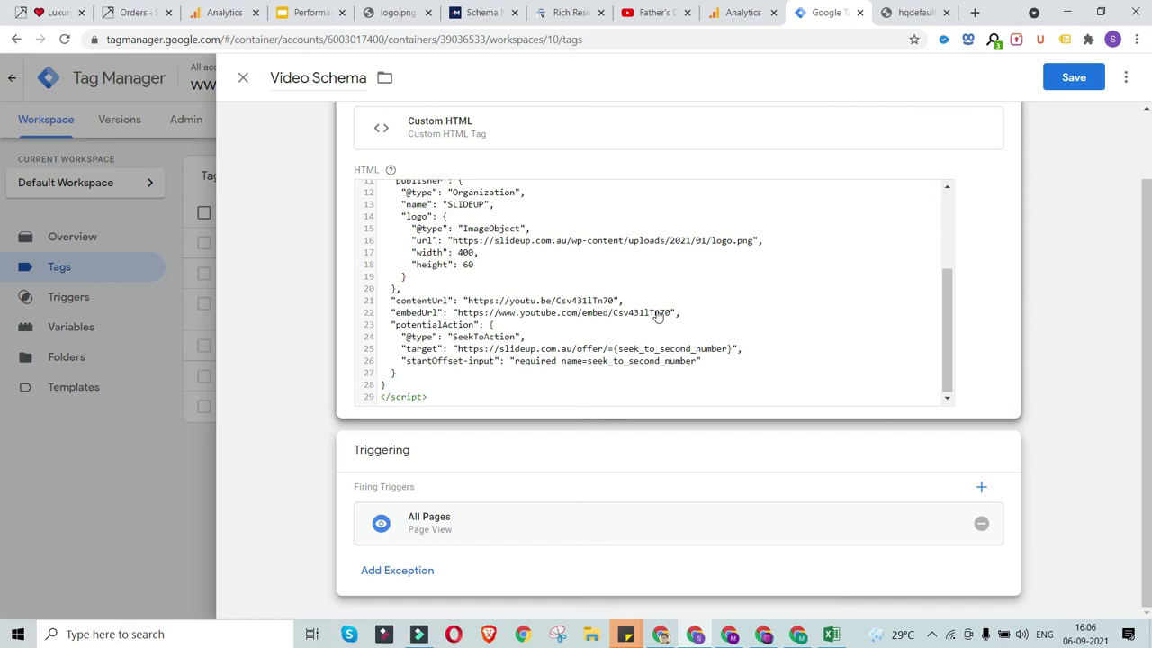
pyautogui.scroll(1, 566, 292)
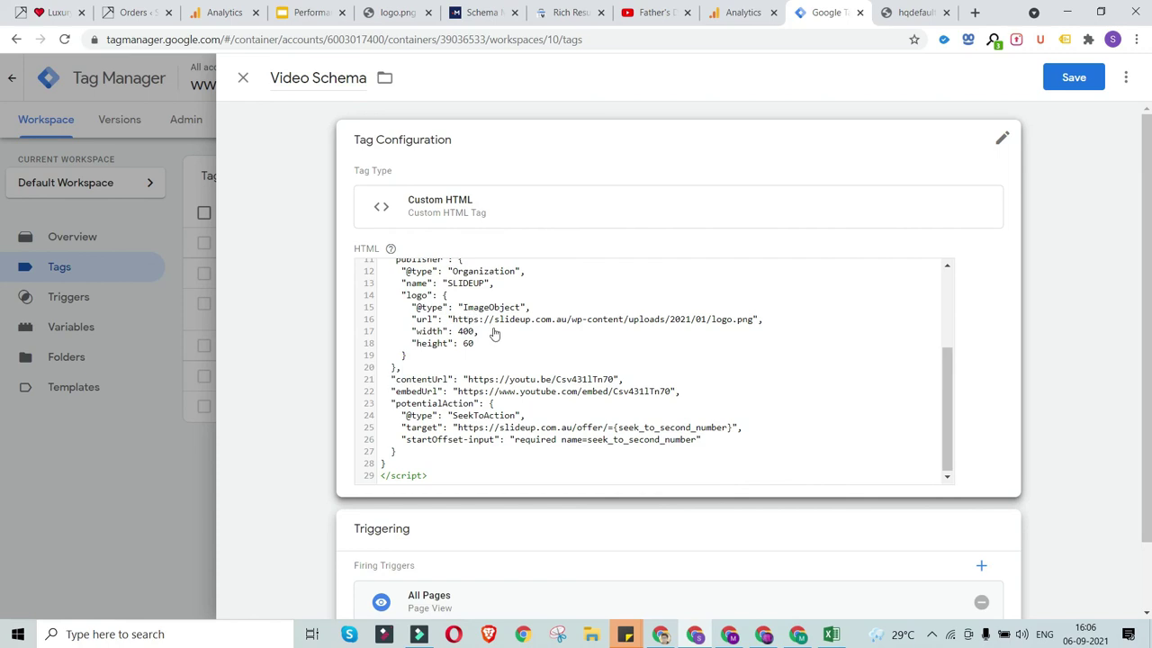
pyautogui.scroll(-1, 501, 411)
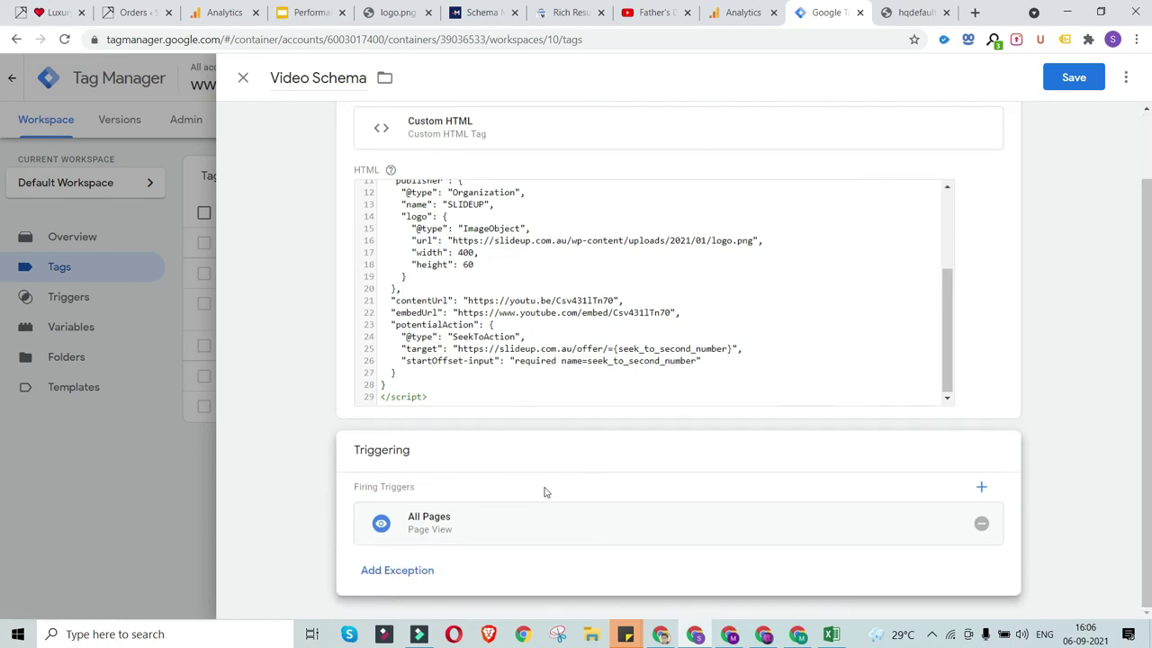
# Save the Video Schema tag and publish the workspace as Version 9 without a version name.
pyautogui.click(1089, 77)
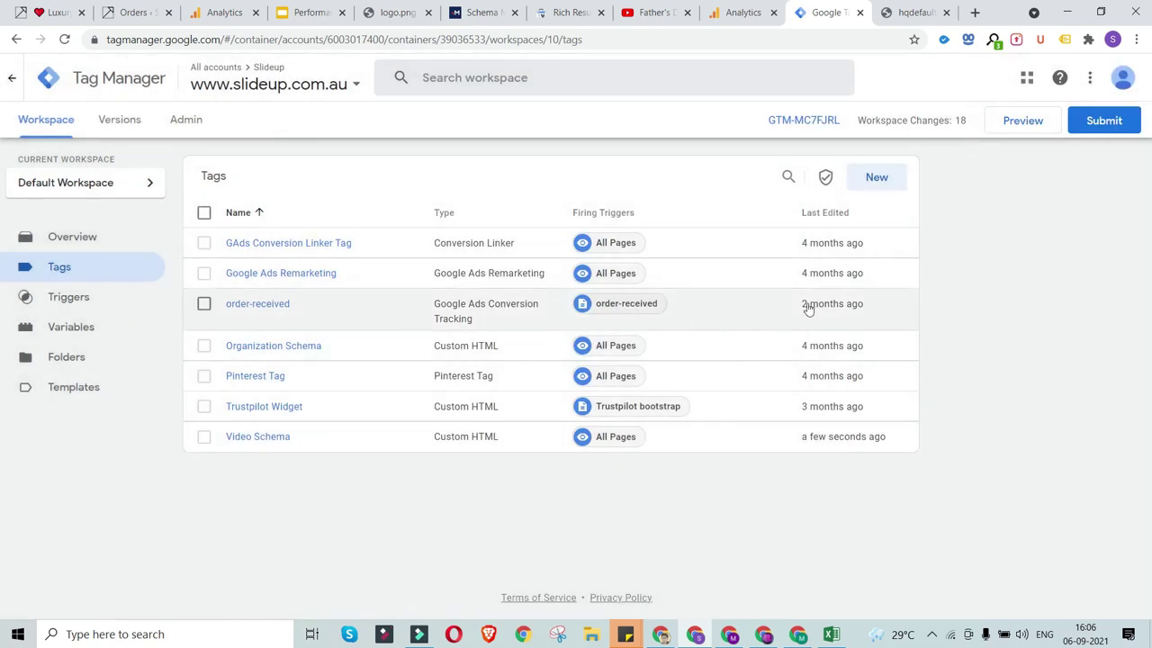
pyautogui.click(1105, 128)
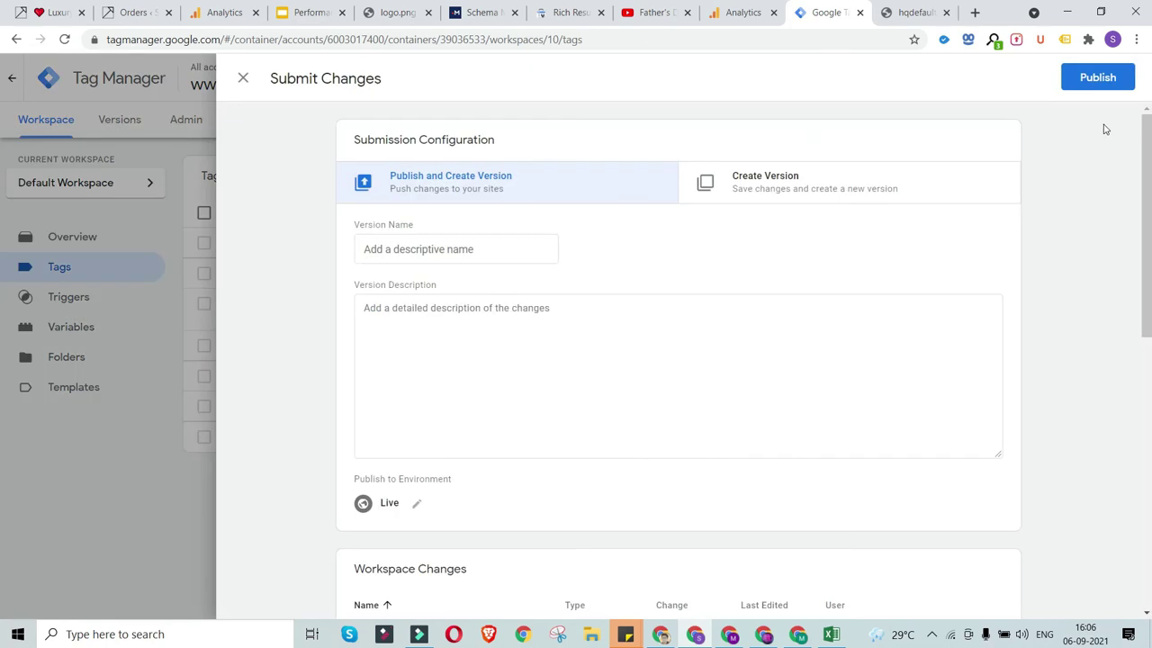
pyautogui.click(1097, 81)
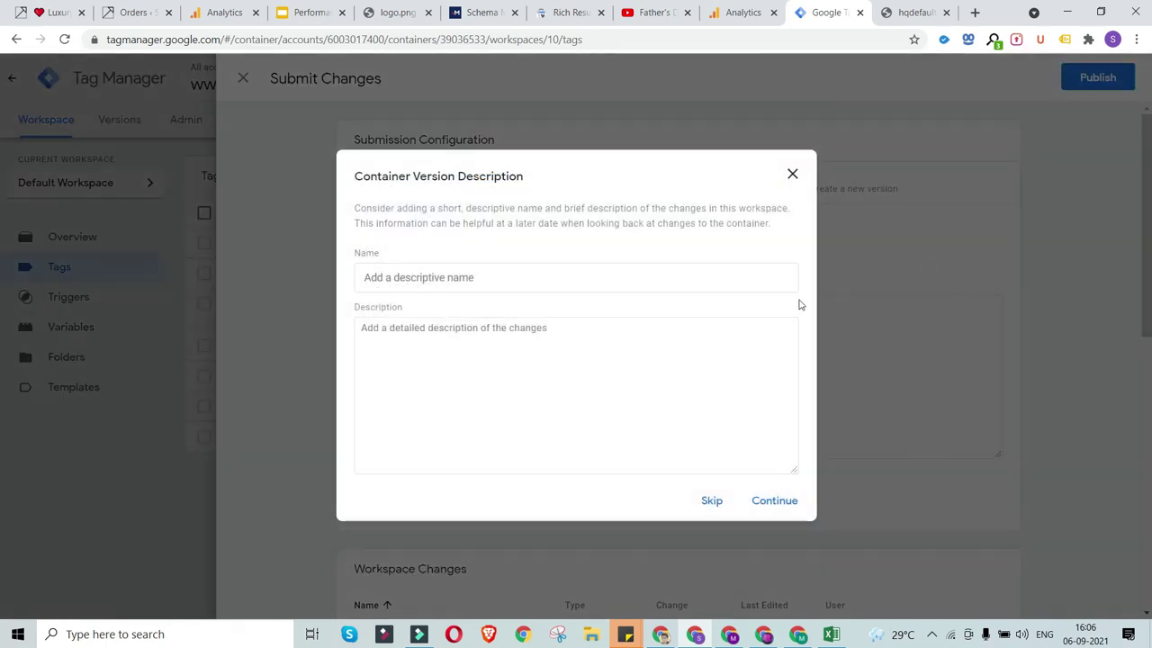
pyautogui.click(761, 502)
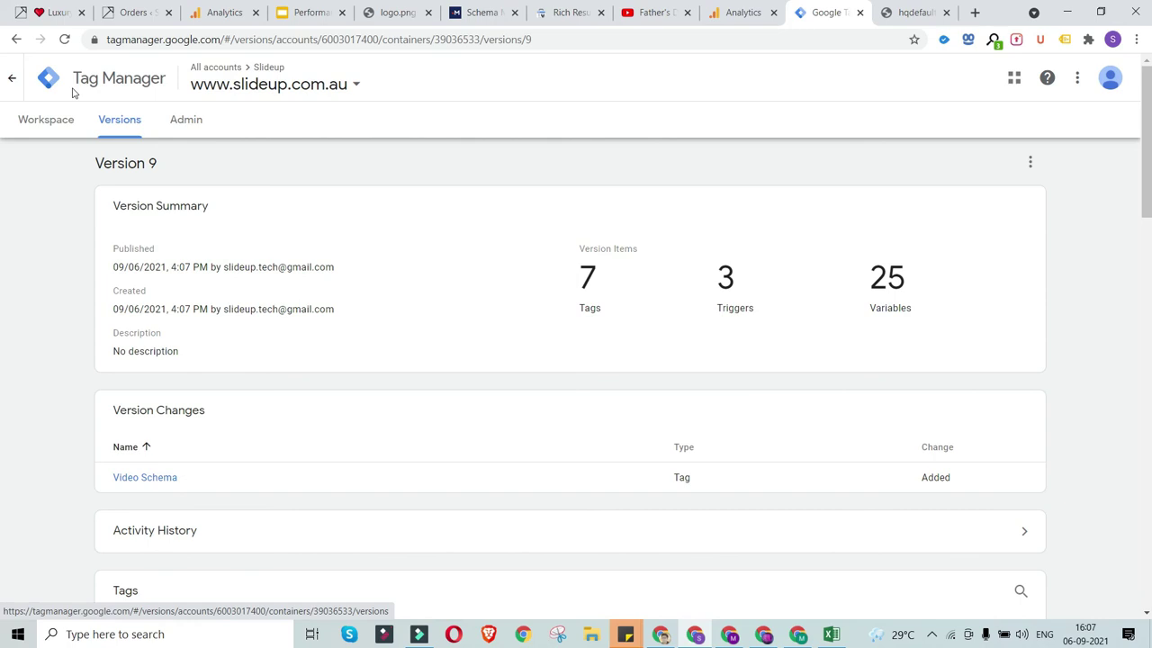
# Review the Version 9 summary of 7 tags, 3 triggers, 25 variables, then go to the hqdefault.jpg tab.
pyautogui.scroll(-3, 244, 339)
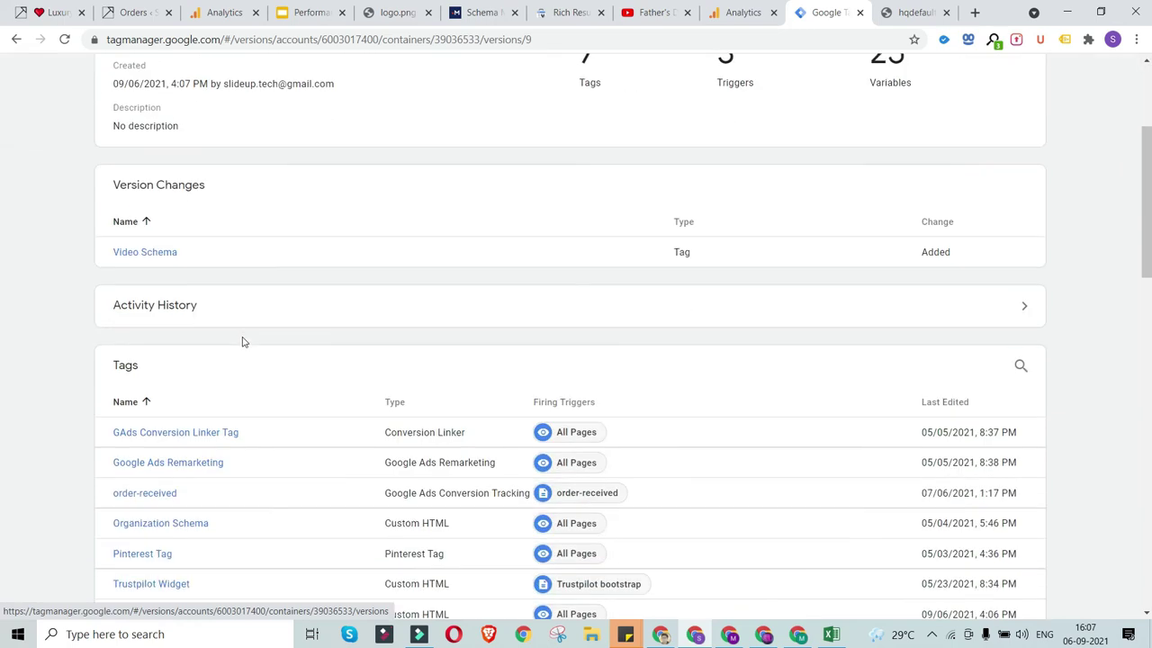
pyautogui.scroll(3, 243, 341)
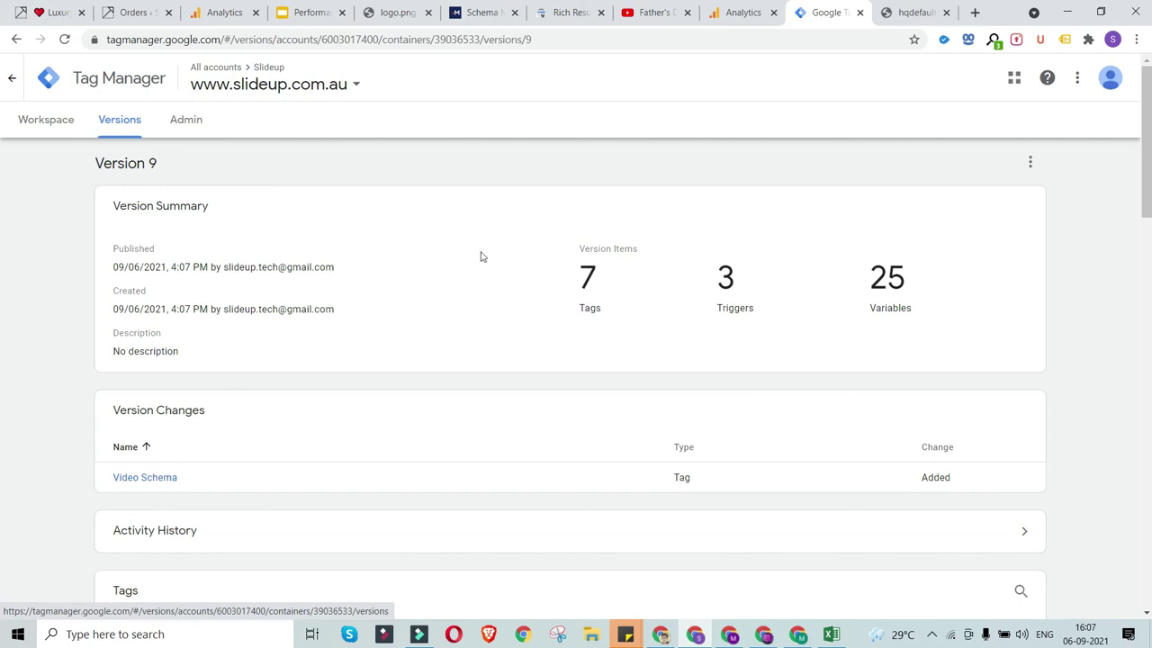
pyautogui.click(913, 12)
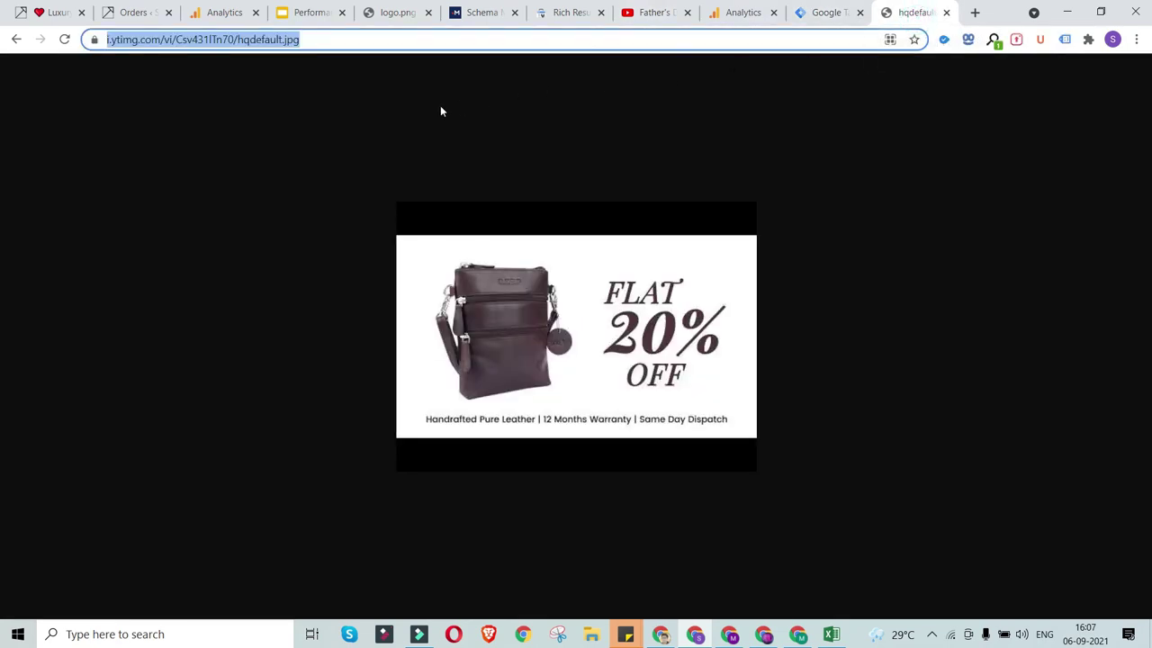
# Select the video ID Csv431lTn70 in the thumbnail image's address.
pyautogui.click(329, 39)
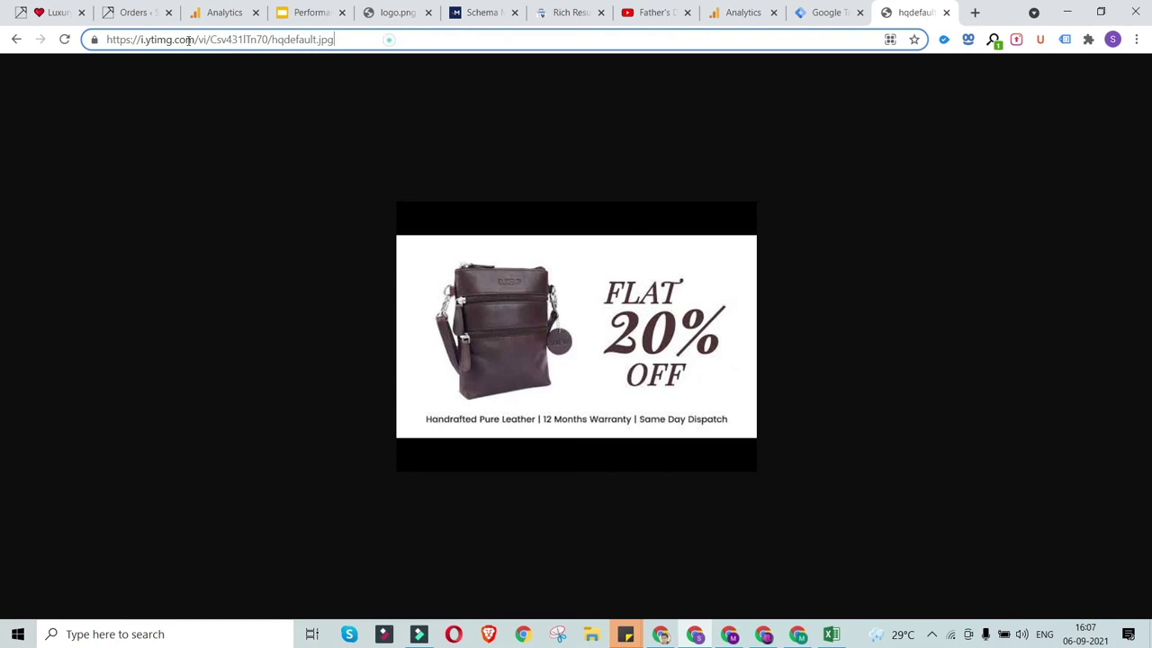
pyautogui.moveTo(385, 39); pyautogui.dragTo(41, 43)
pyautogui.click(257, 39)
pyautogui.moveTo(210, 39); pyautogui.dragTo(268, 40)
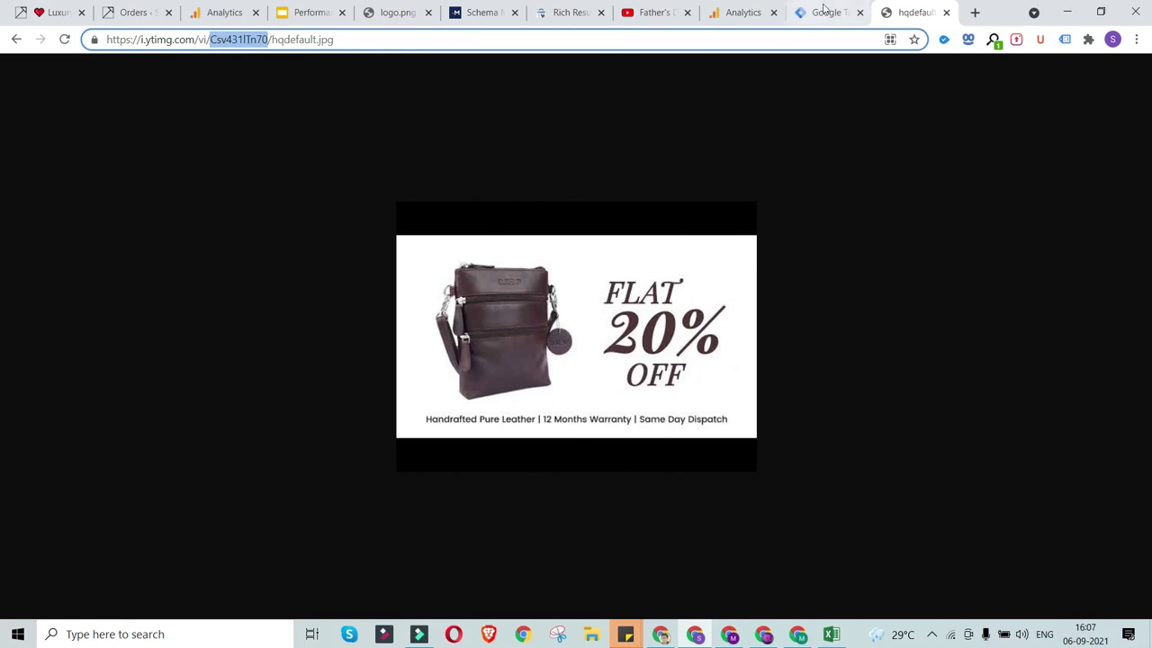
# Close the thumbnail tab and return to the Schema Markup Generator page.
pyautogui.click(946, 14)
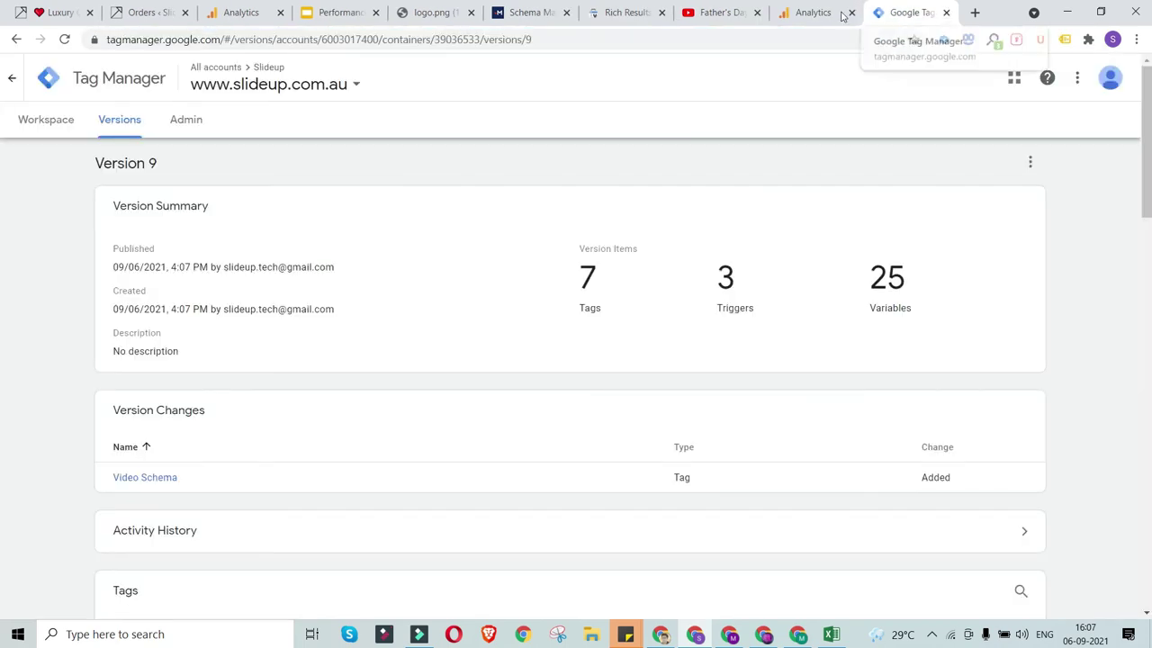
pyautogui.click(621, 12)
pyautogui.click(545, 10)
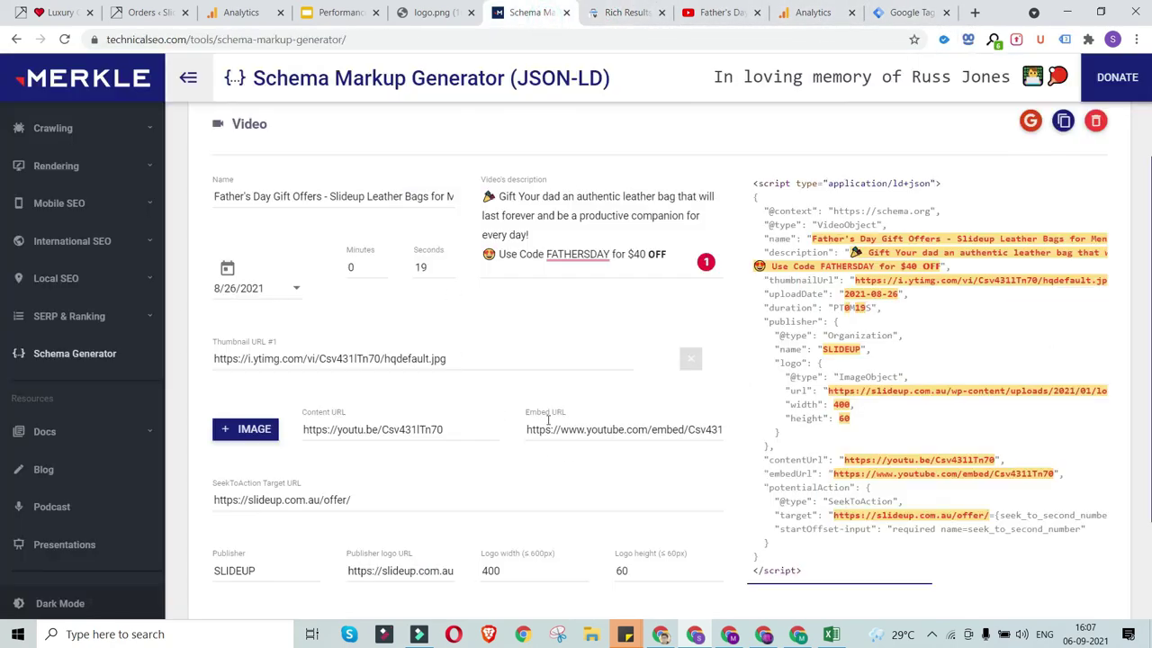